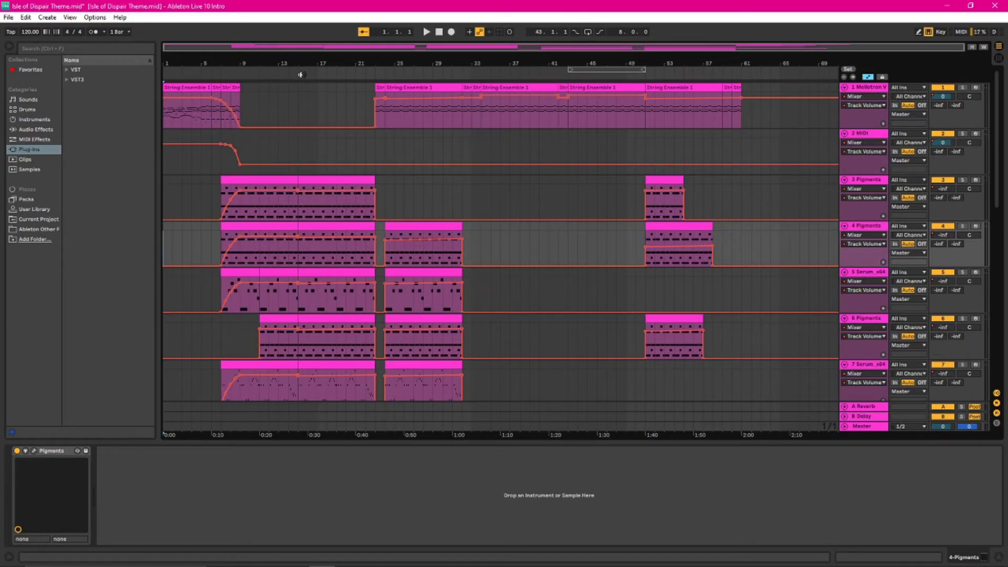
Loop bar 6 of the arrangement with a one-bar loop starting at 6.1.1.
drag(279, 47, 355, 58)
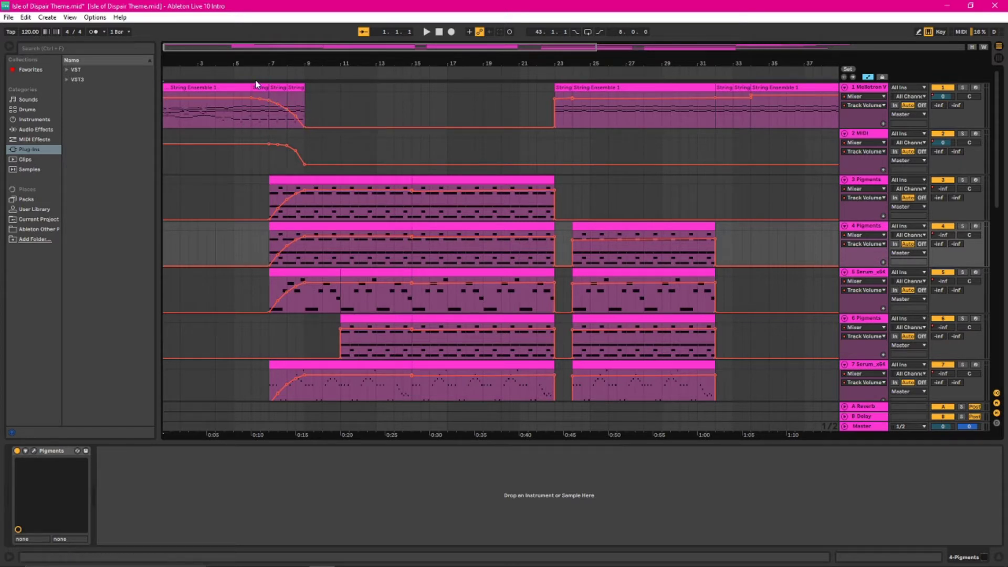
drag(517, 46, 219, 71)
right_click(584, 73)
click(598, 79)
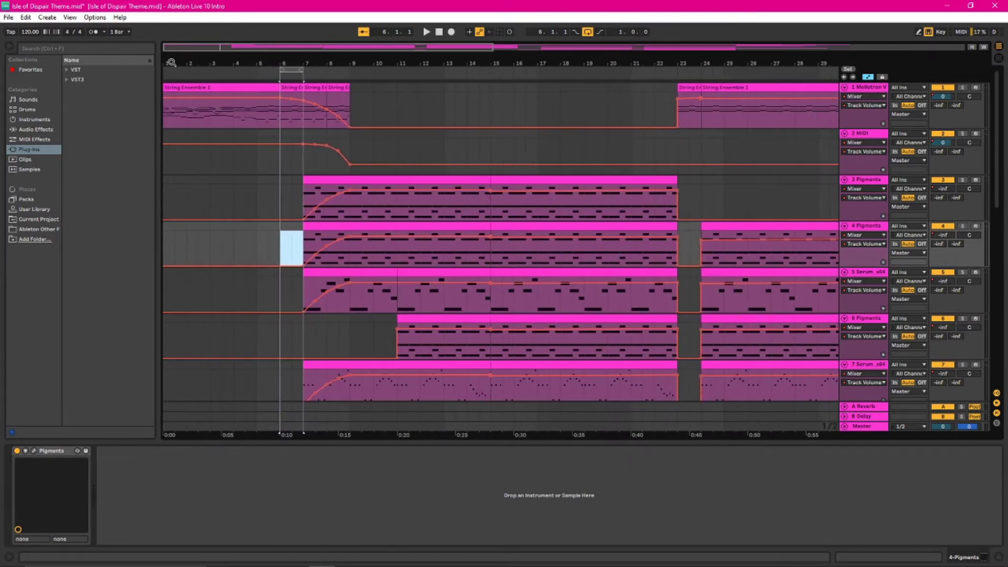
Mark the empty stretch from bar 10 to bar 15 on the Mellotron track, and place the insert marker at bar 6.
click(164, 113)
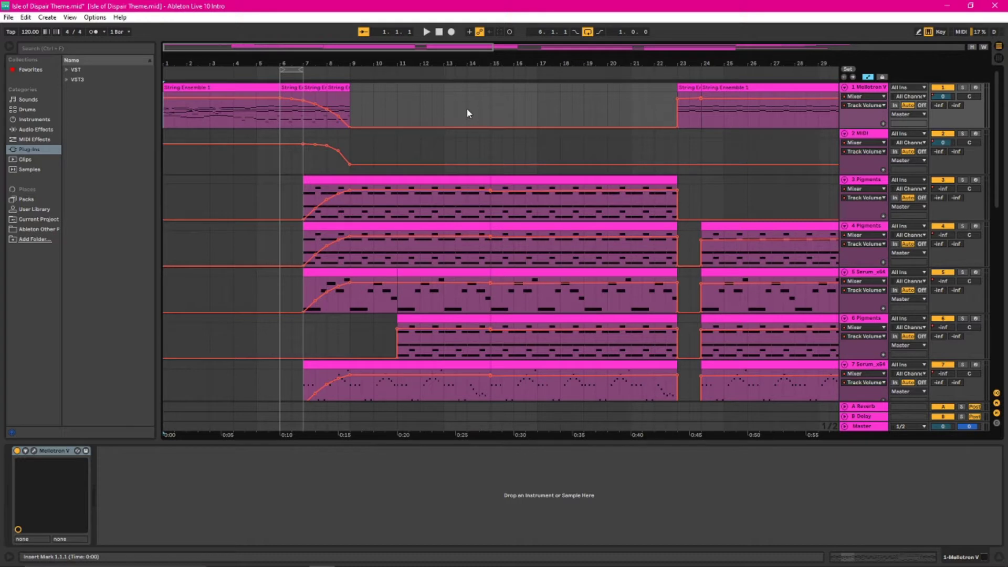
drag(492, 94, 374, 100)
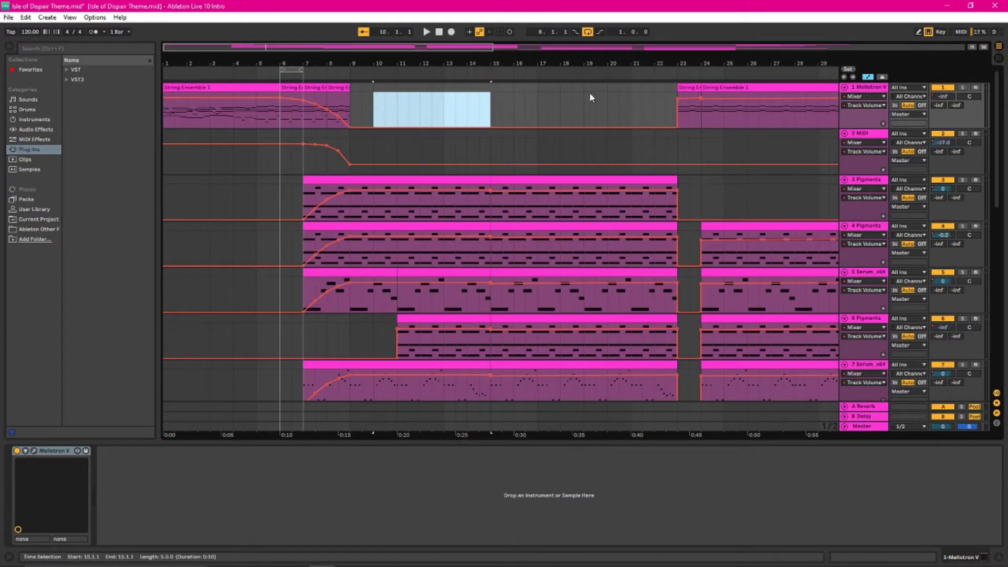
click(379, 109)
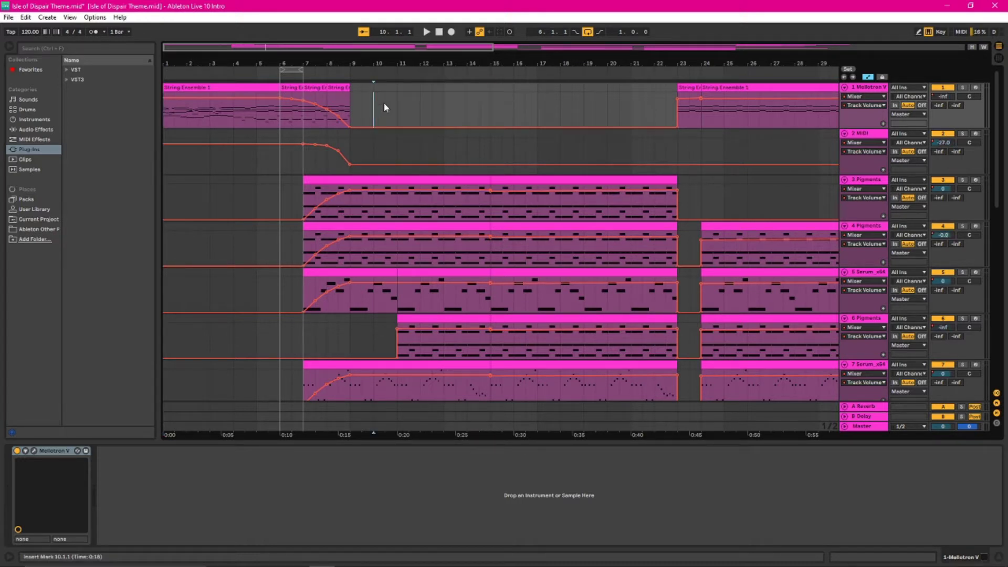
click(282, 115)
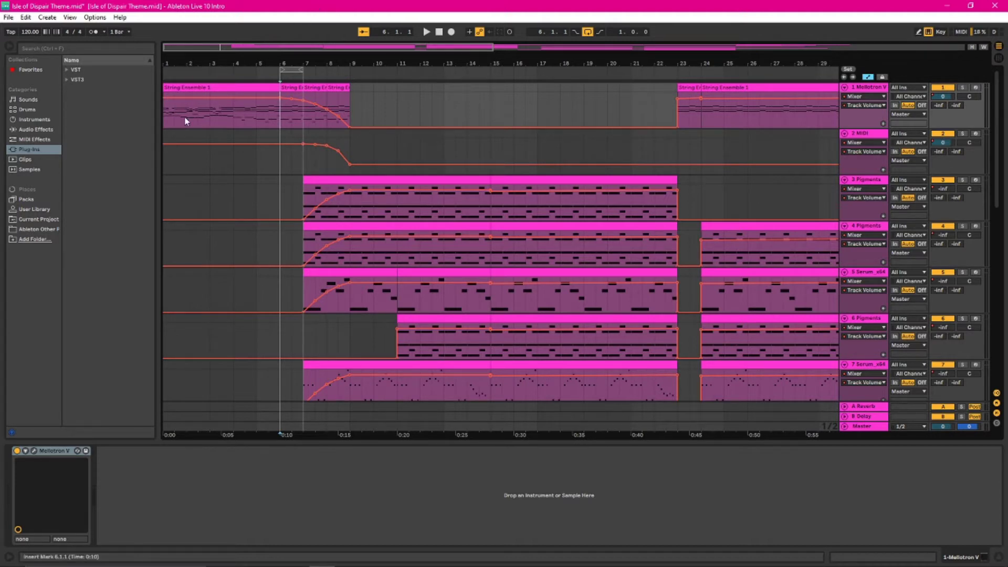
Play the opening string section from the start of the Mellotron track.
click(166, 121)
click(281, 118)
click(166, 123)
key(space)
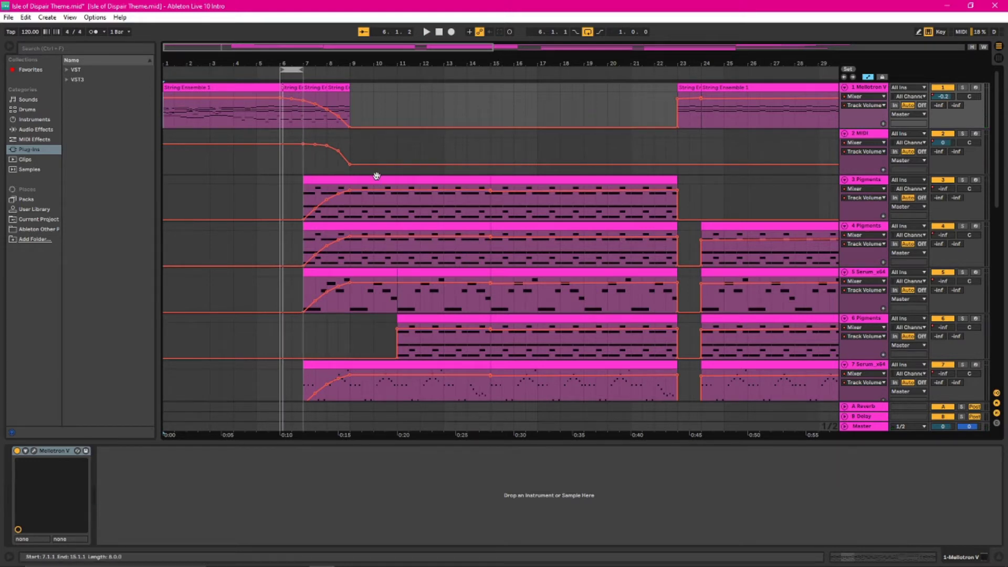
Move the one-bar loop to bar 9, right after the opening string clips.
drag(304, 69, 382, 81)
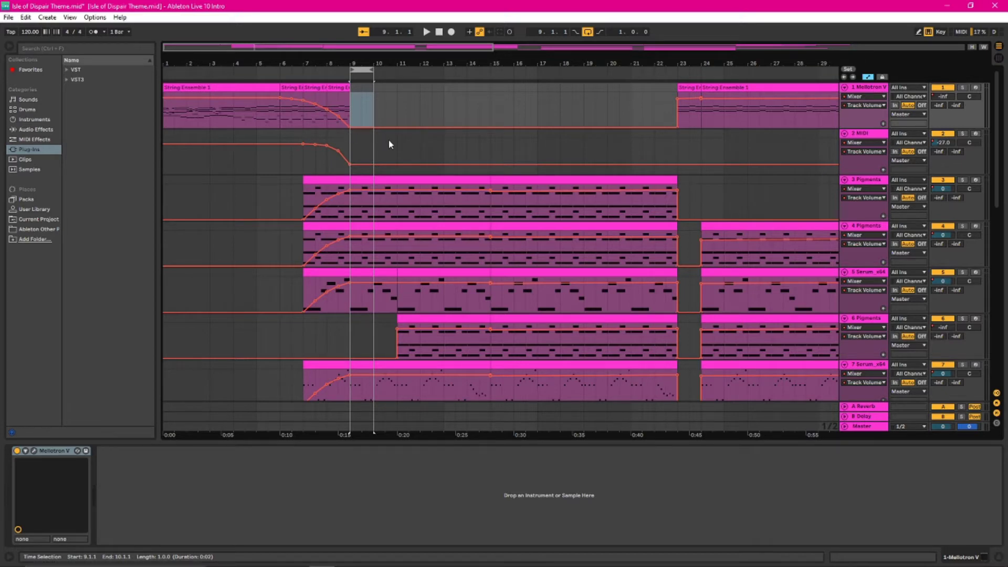
scroll(602, 243, down, 3)
scroll(602, 243, up, 3)
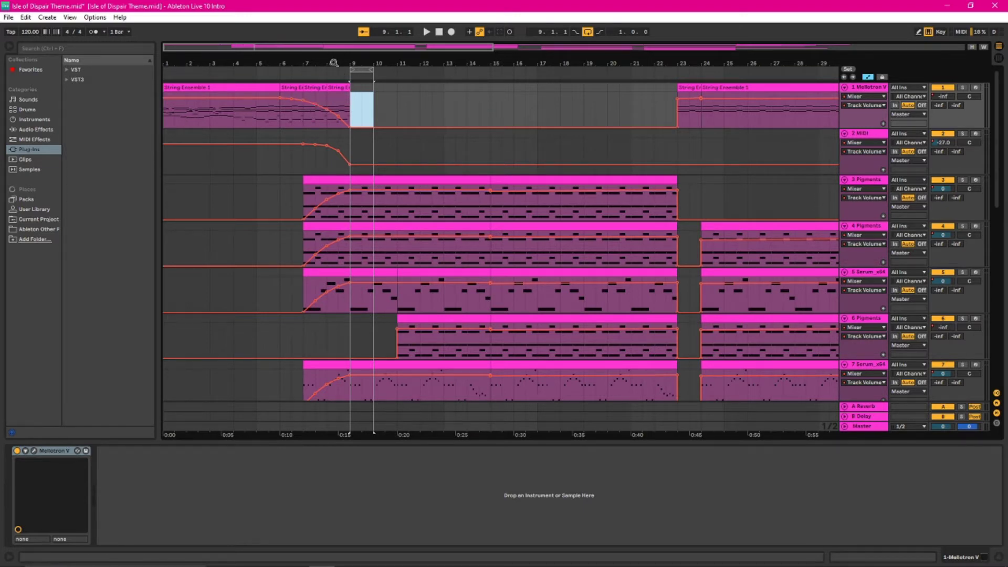
Move the one-bar loop back to bar 6 on the Mellotron track and play it.
drag(337, 63, 345, 96)
click(346, 99)
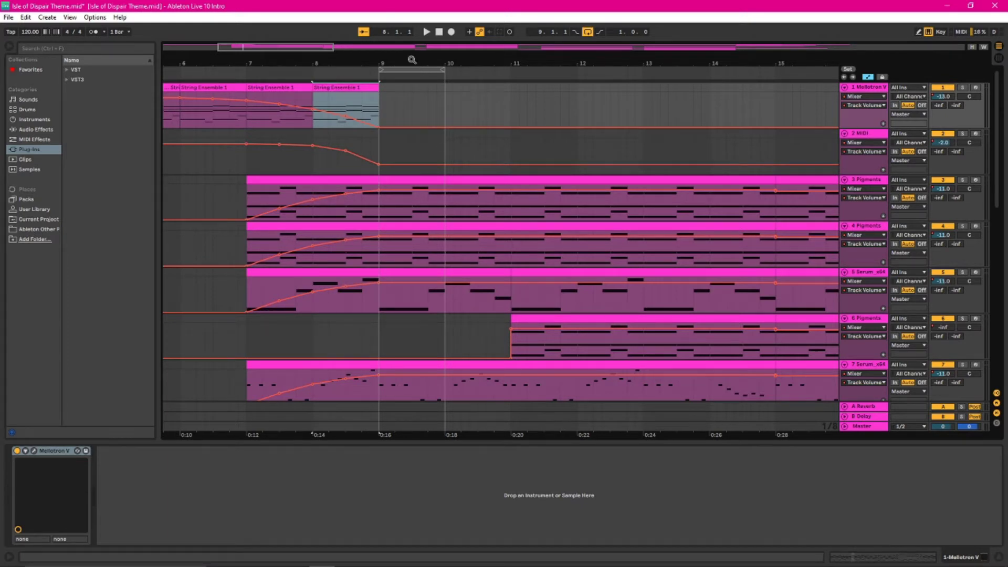
drag(412, 60, 412, 59)
key(Left)
key(Left)
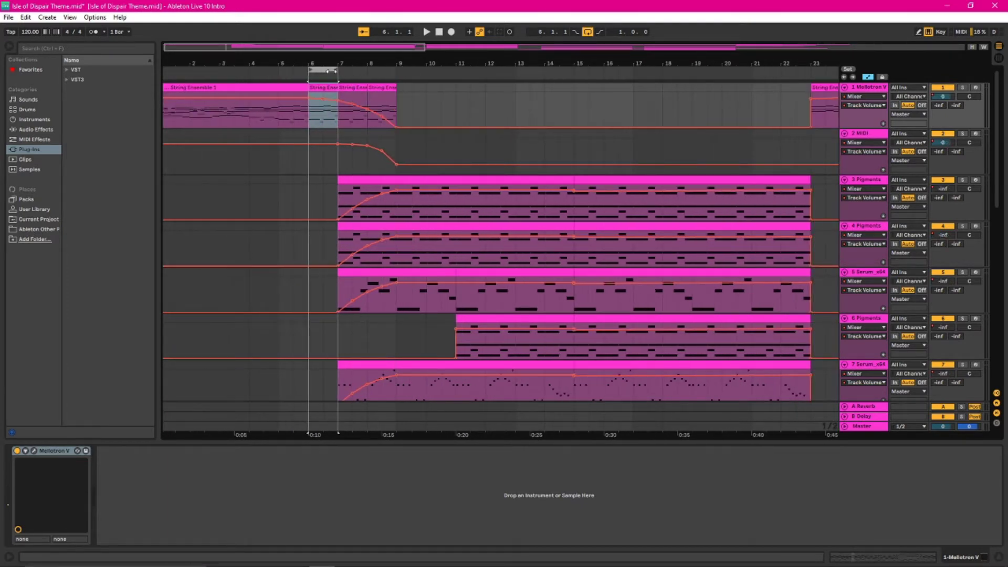
key(space)
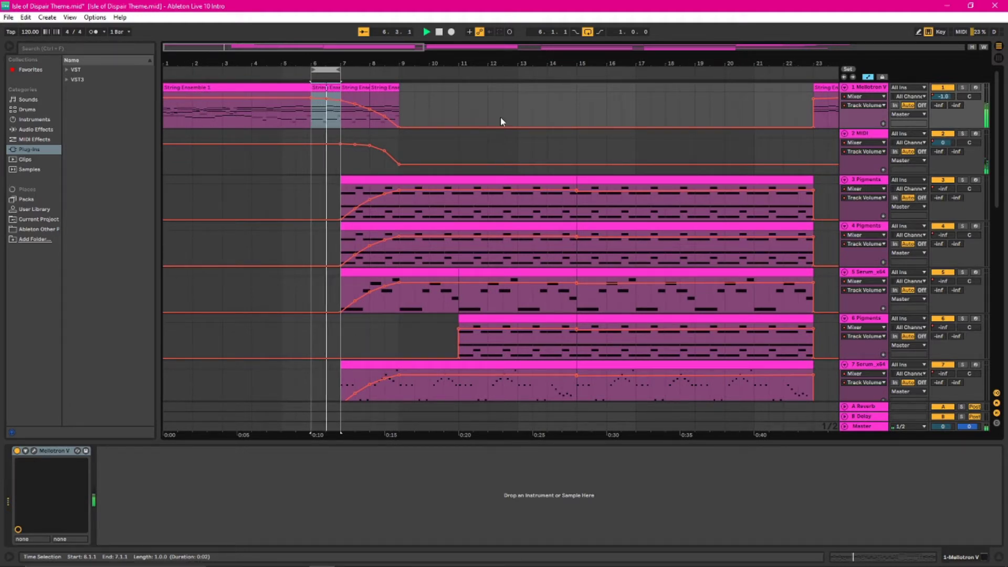
Move the one-bar loop to bar 9 and place the insert marker there on the 3 Pigments track.
drag(329, 69, 417, 69)
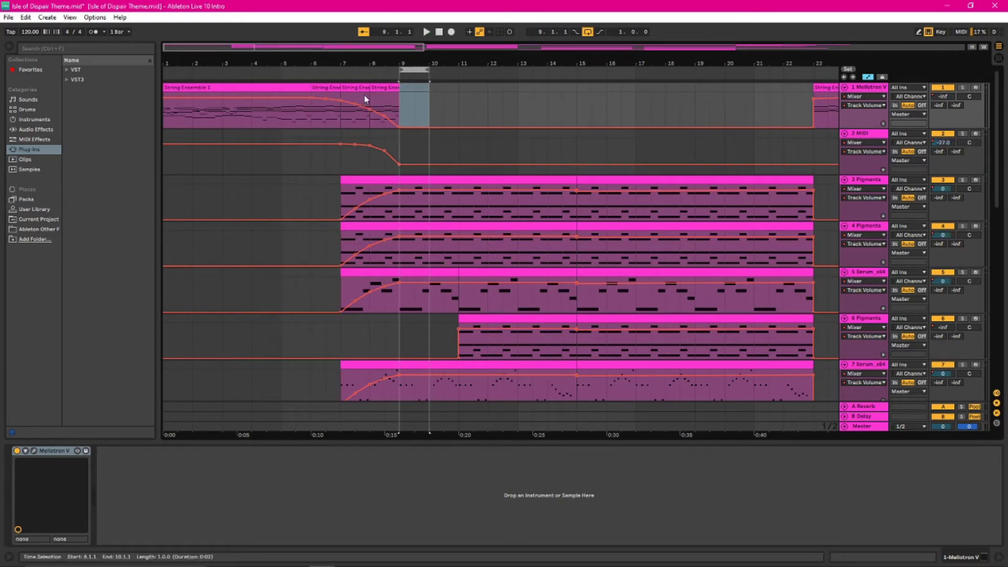
click(863, 208)
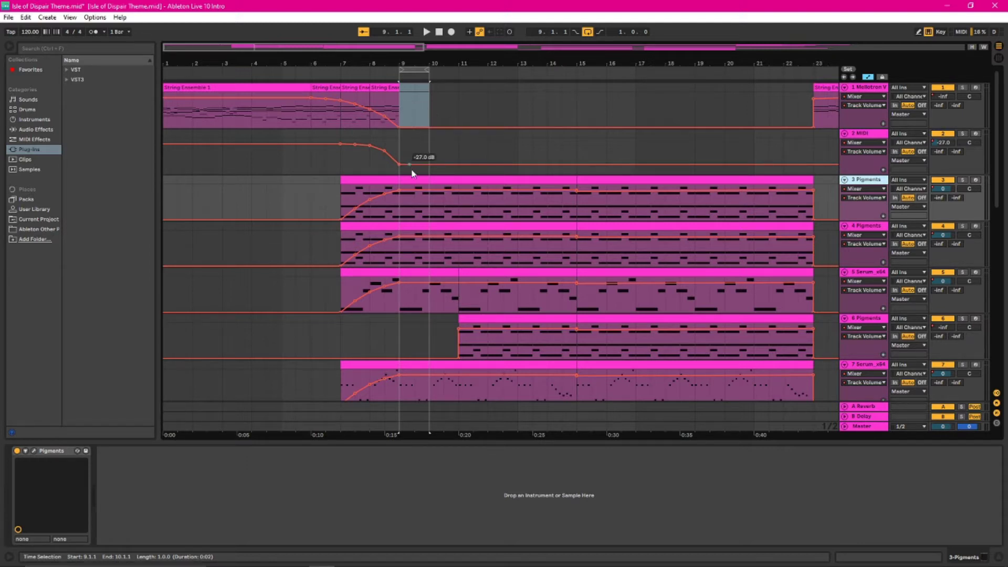
click(402, 215)
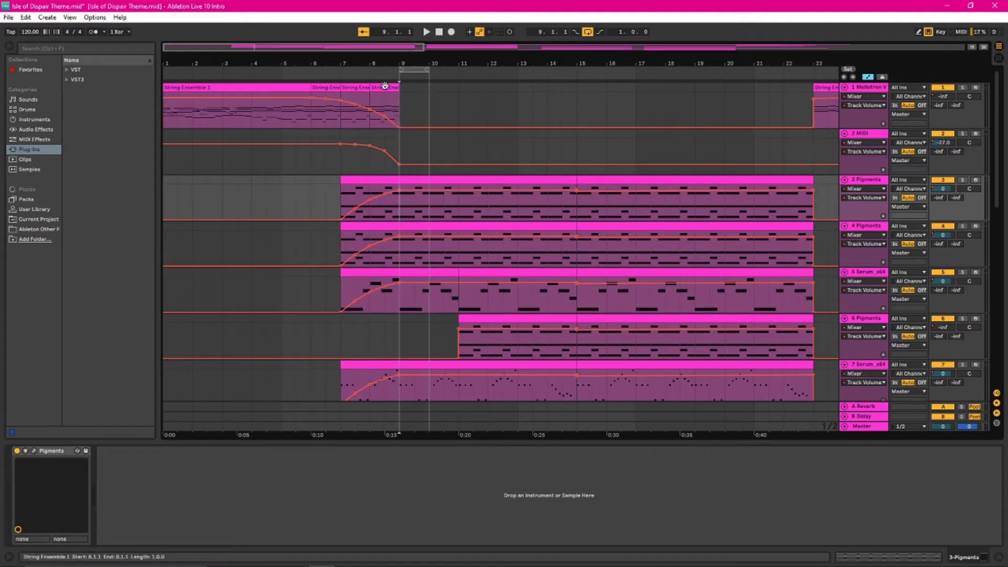
click(392, 98)
click(408, 180)
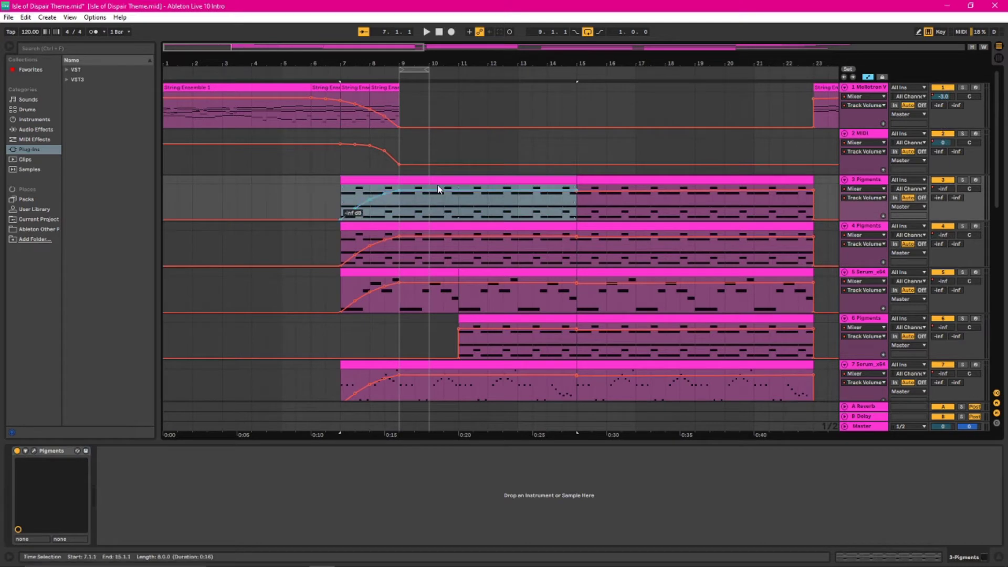
click(405, 216)
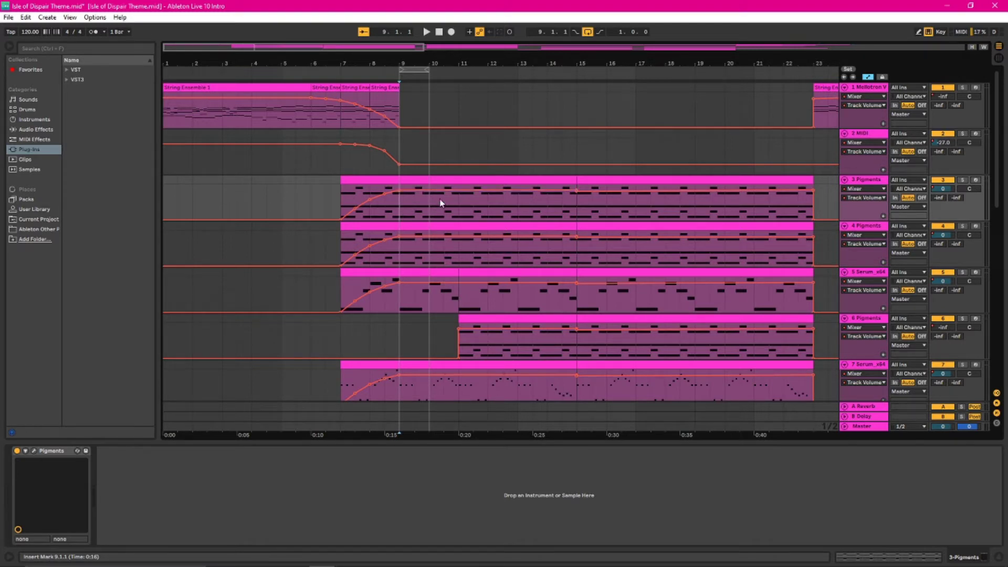
Inspect the notes of the String Ensemble clip at bar 8 in an enlarged note editor, selecting its low F1 and C2 notes.
click(380, 91)
mouse_move(386, 48)
mouse_down()
mouse_move(336, 58)
mouse_move(327, 46)
mouse_up()
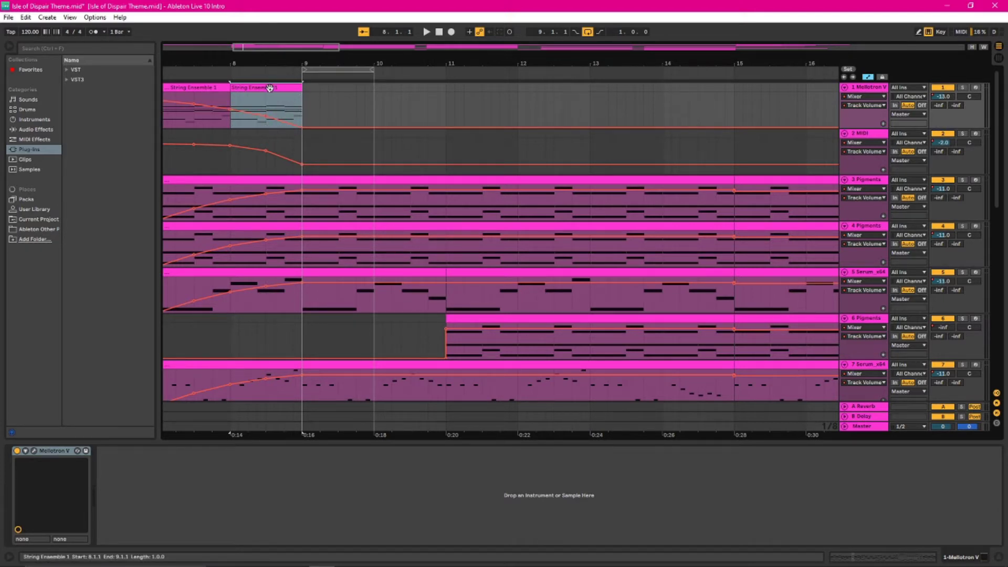
key(shift+Tab)
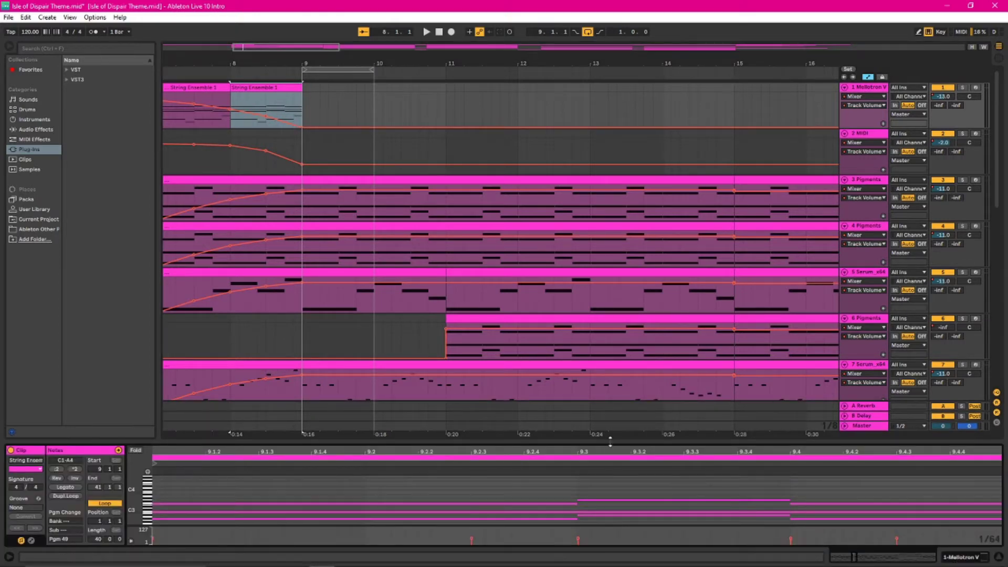
drag(607, 442, 609, 176)
drag(922, 421, 350, 506)
drag(943, 396, 837, 447)
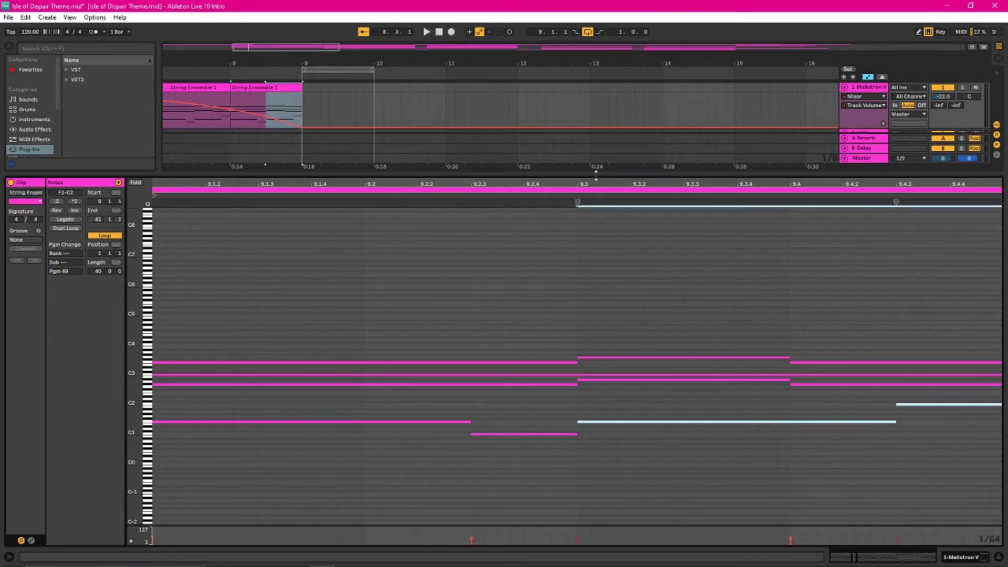
drag(597, 175, 583, 446)
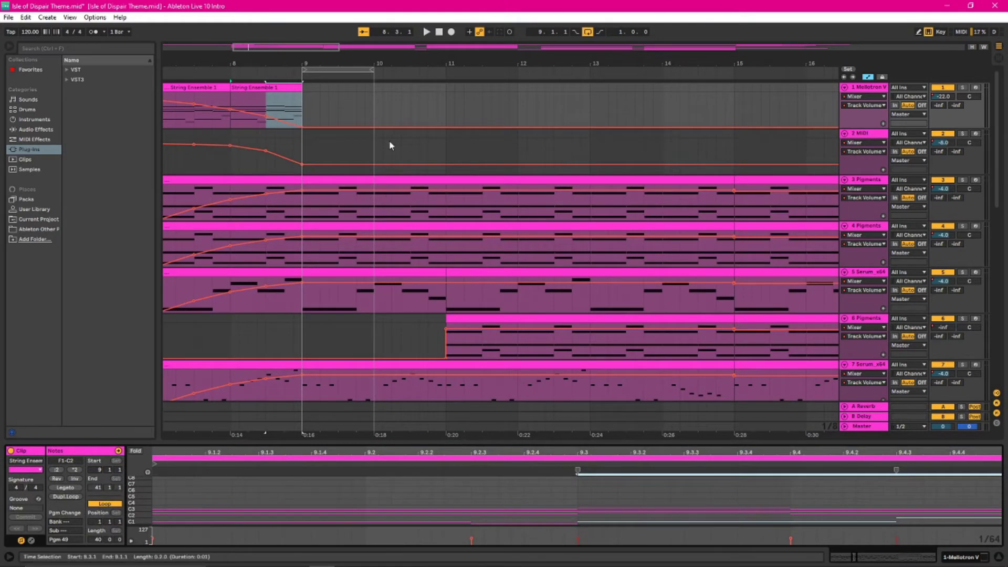
Inspect the notes of the first 3 Pigments clip in an enlarged note editor, selecting its repeated C3 notes.
drag(323, 49, 483, 221)
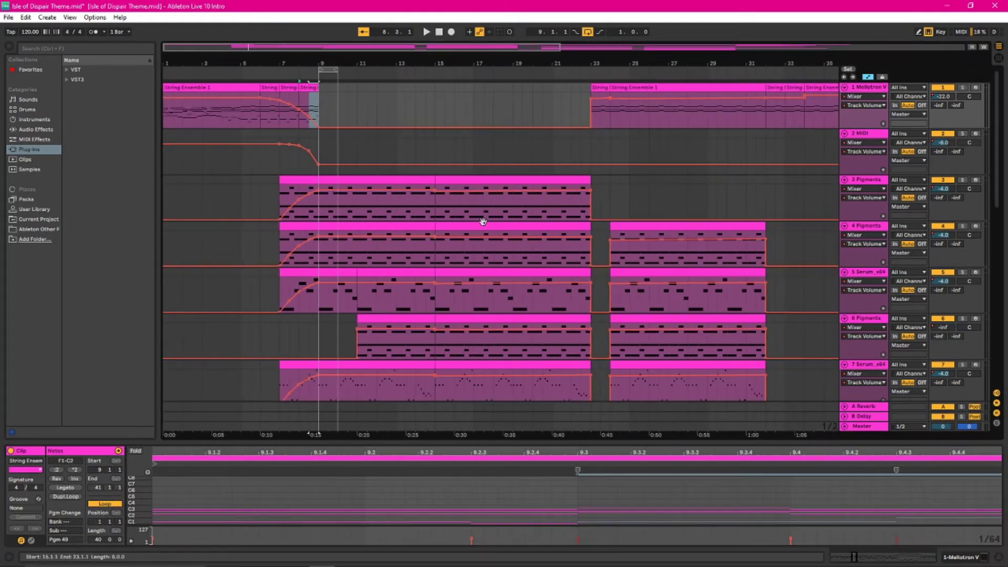
click(330, 181)
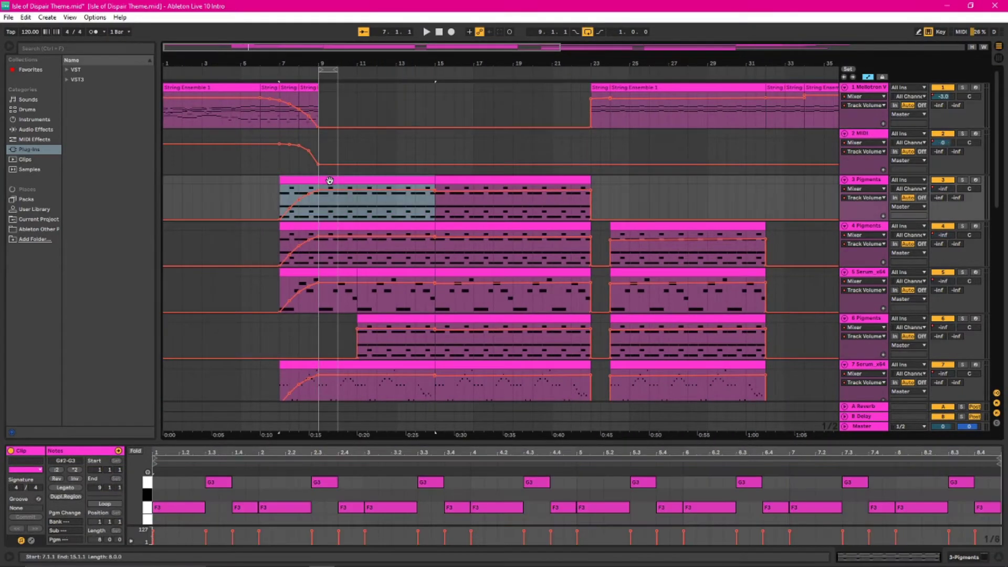
drag(618, 444, 707, 275)
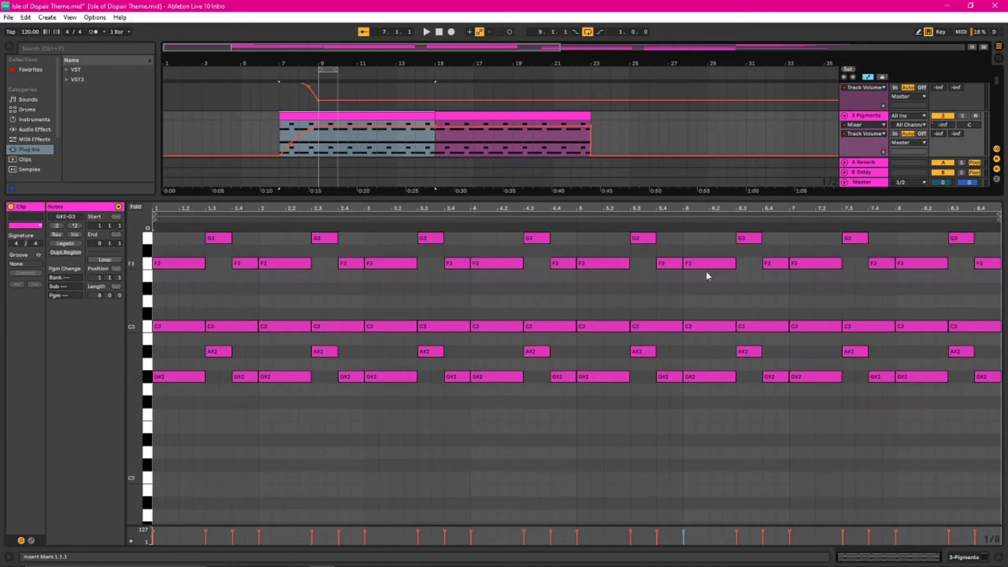
drag(996, 312, 173, 332)
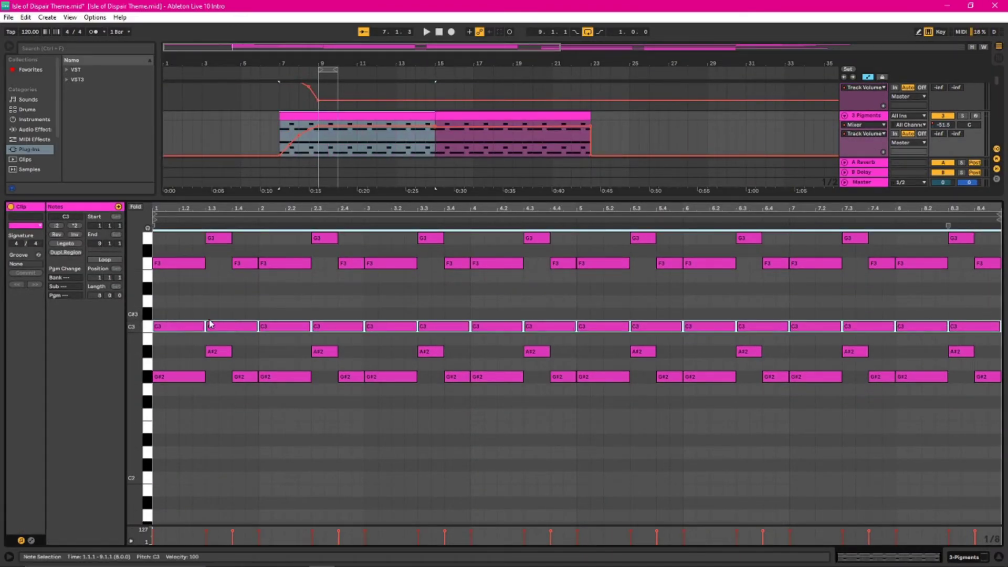
click(209, 311)
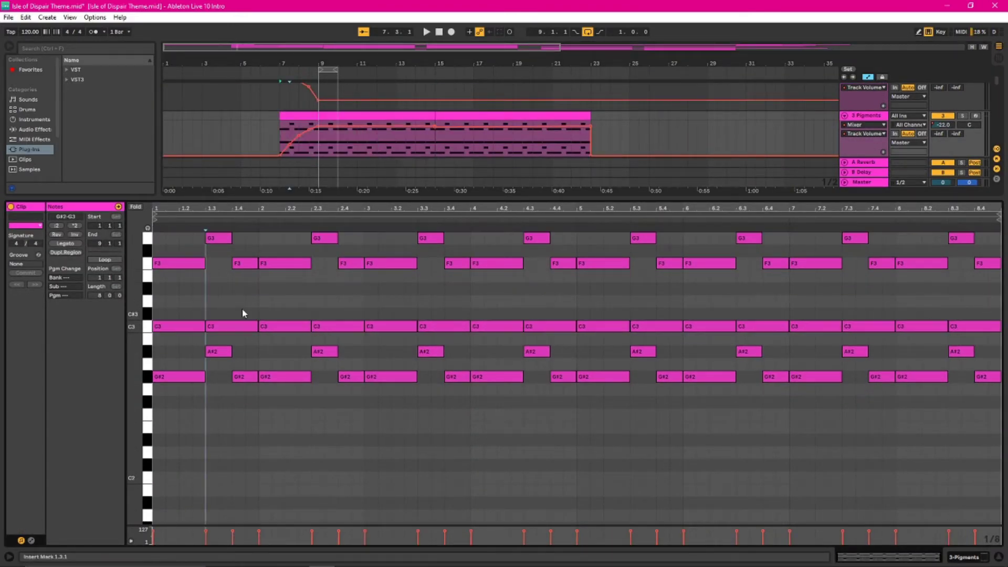
click(256, 308)
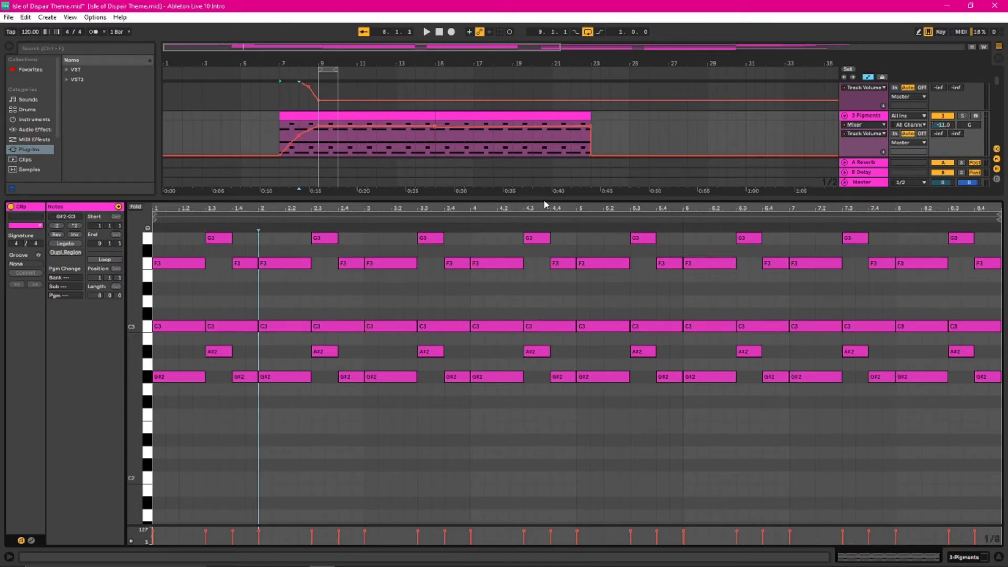
drag(544, 203, 544, 446)
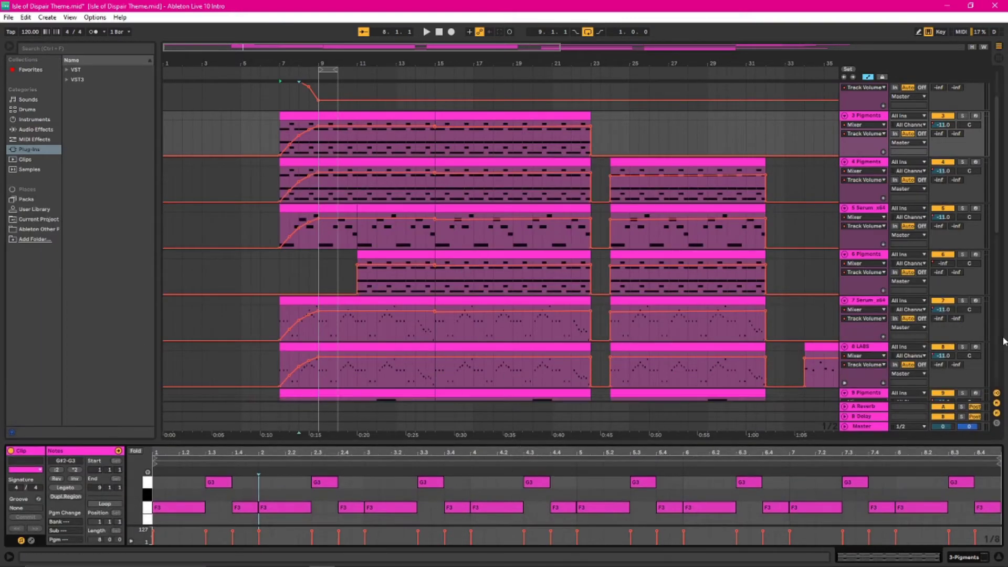
Solo the 3 Pigments track and play the arrangement from bar 9.
scroll(457, 198, up, 3)
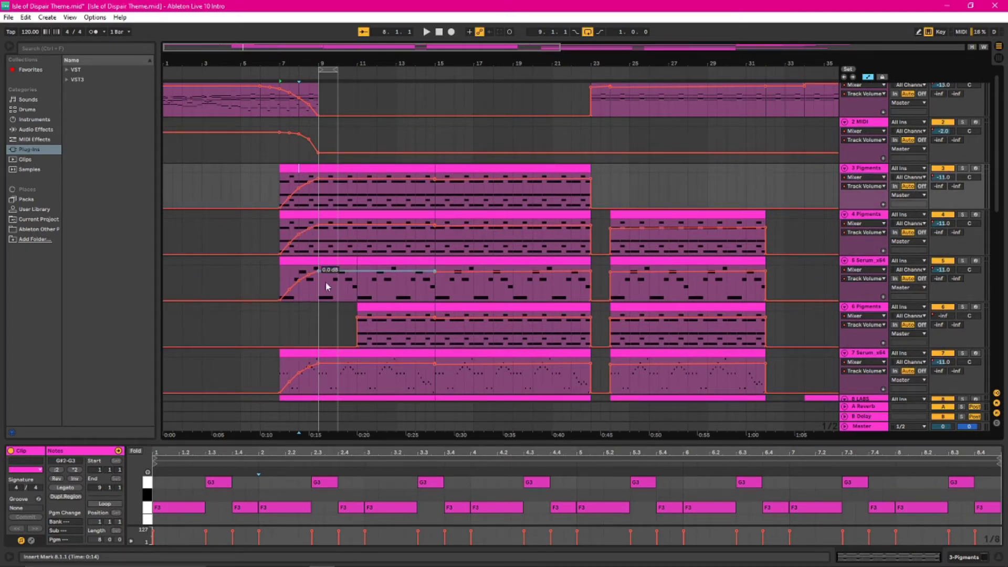
click(323, 244)
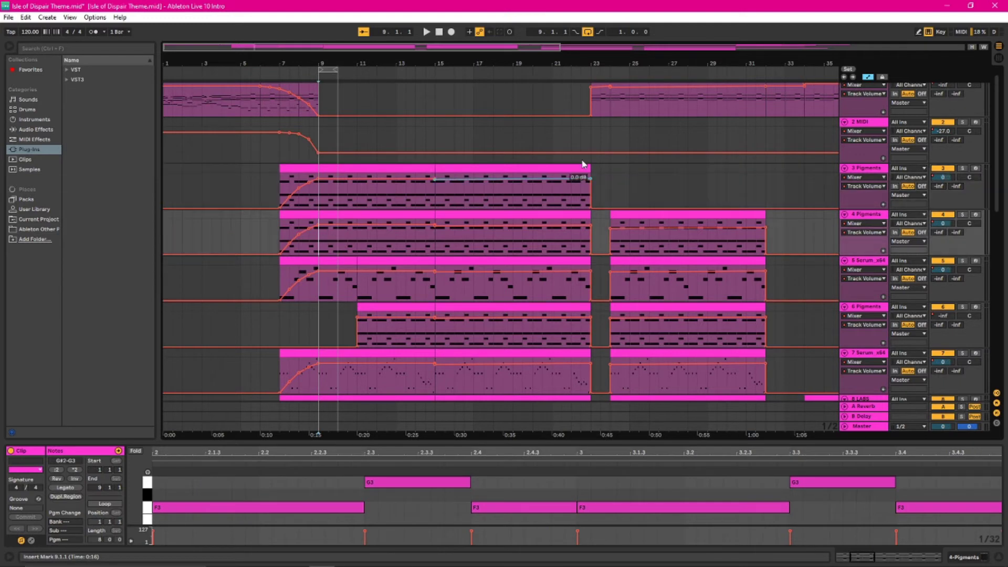
click(962, 168)
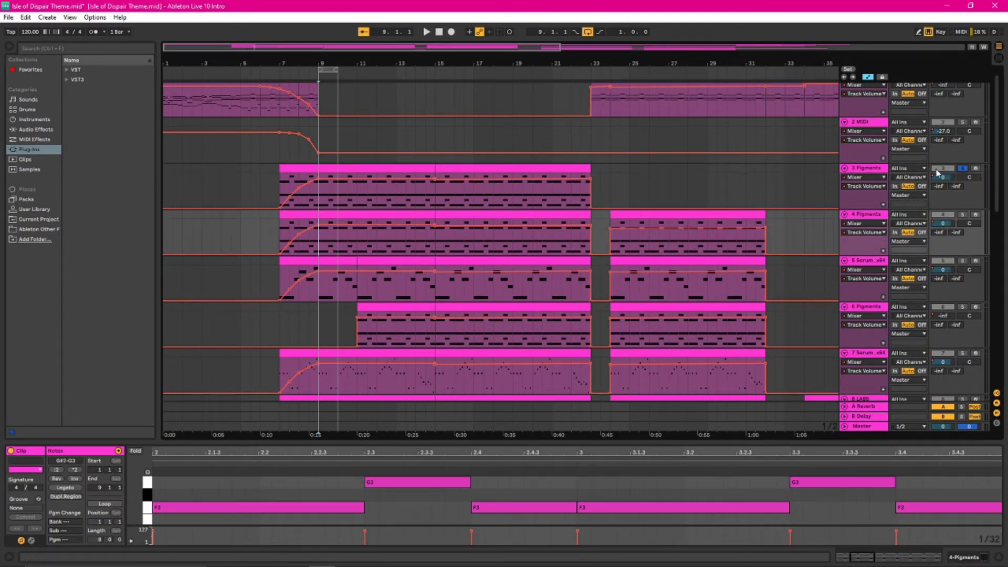
key(space)
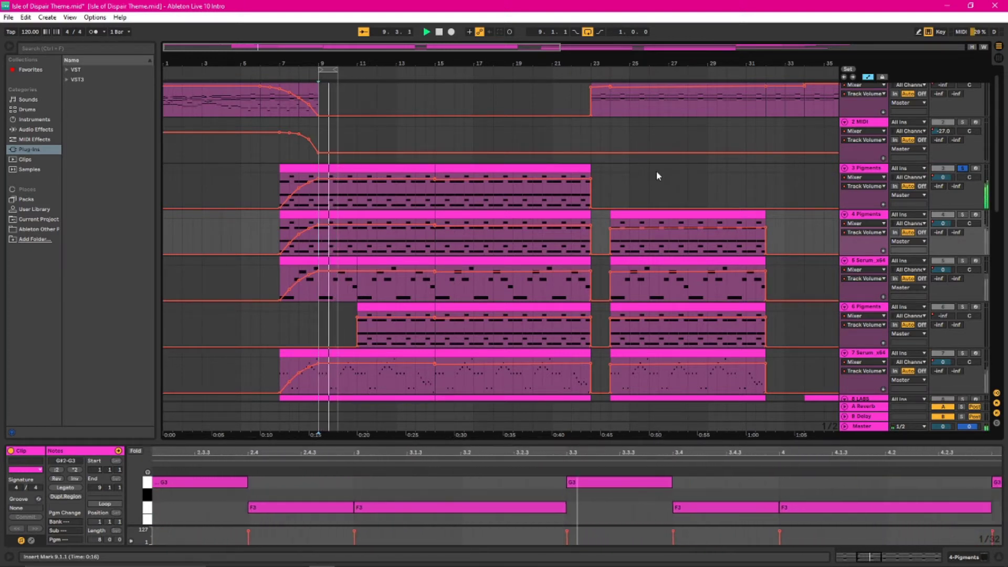
Look at the Atlantis patch in the 4 Pigments track's plug-in window, and close the window.
click(953, 557)
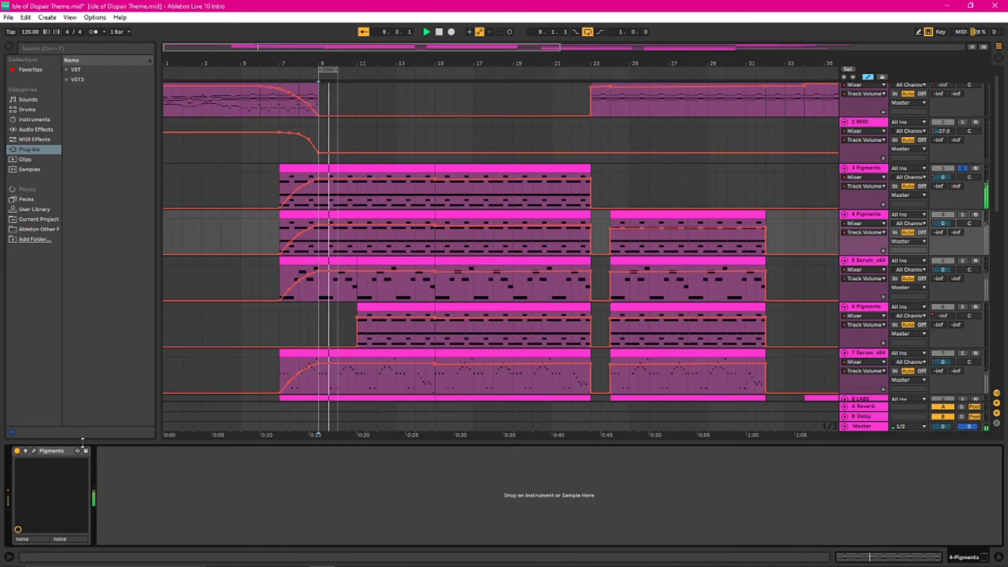
click(34, 451)
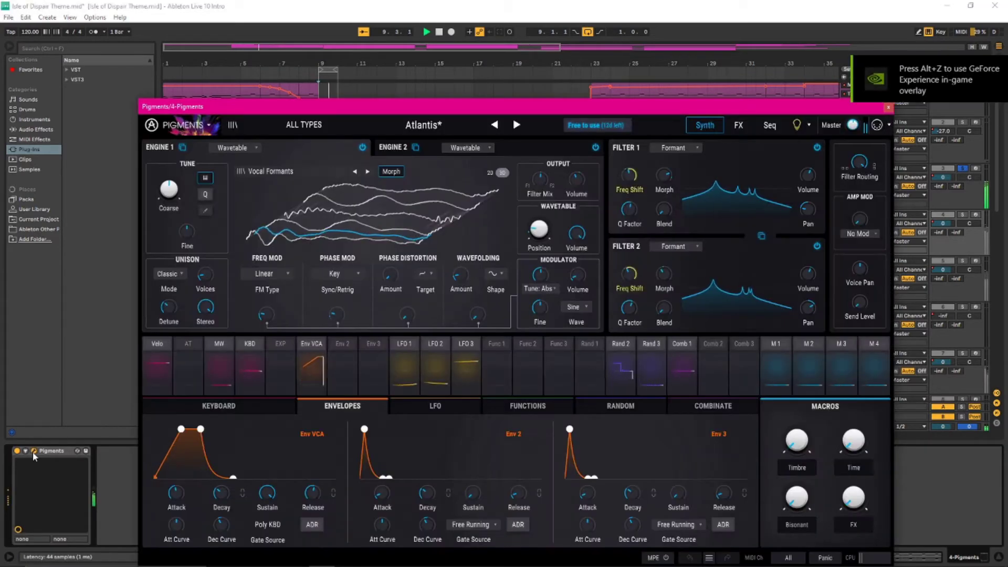
click(34, 451)
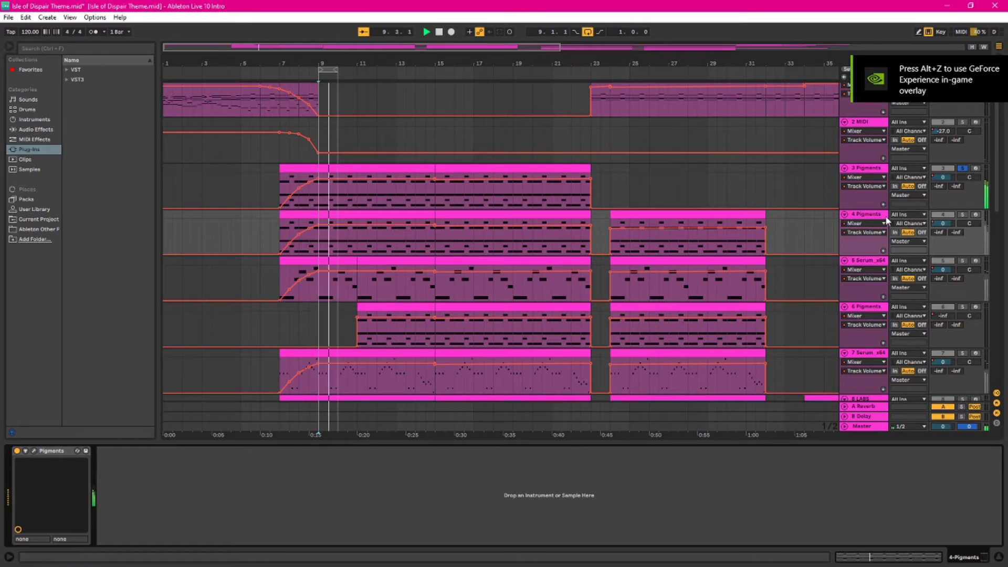
Look at the Atlantis patch of the 4 Pigments track, and play that track soloed from bar 9.
click(34, 451)
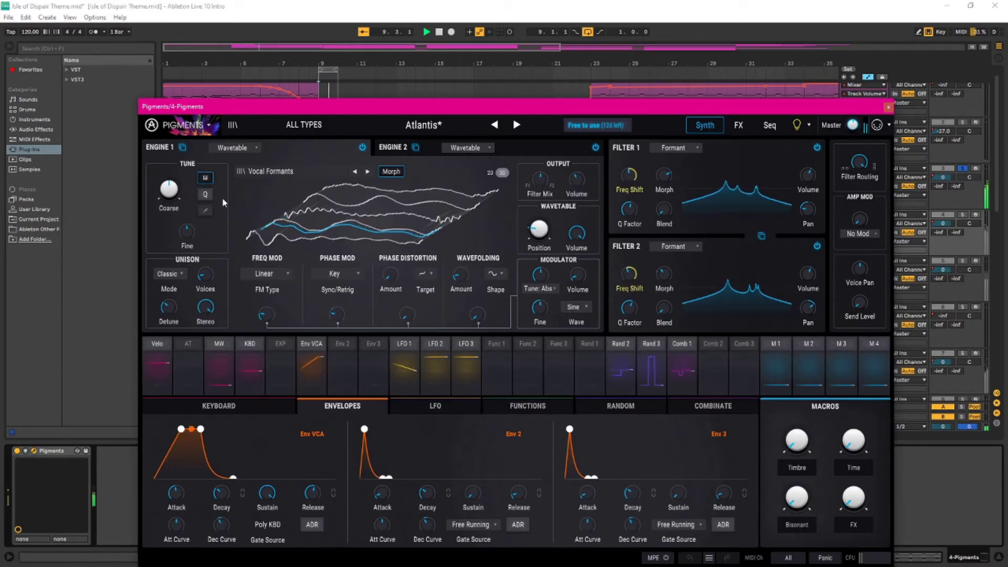
click(33, 451)
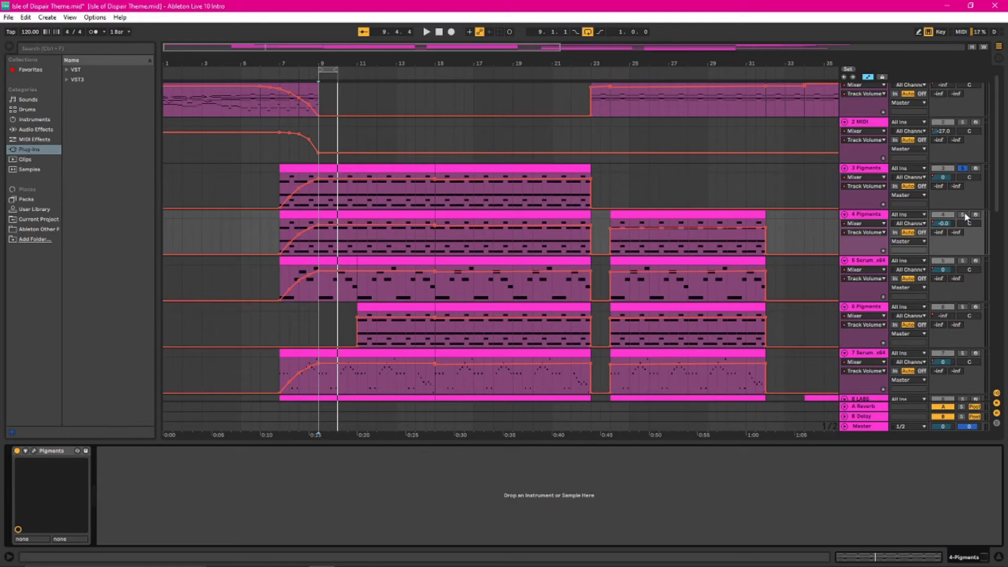
click(964, 215)
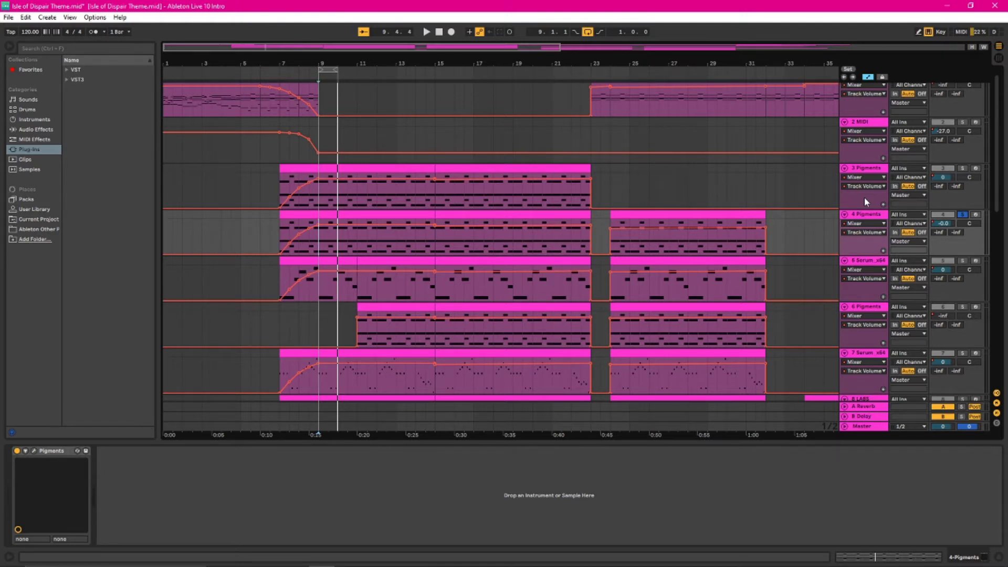
key(space)
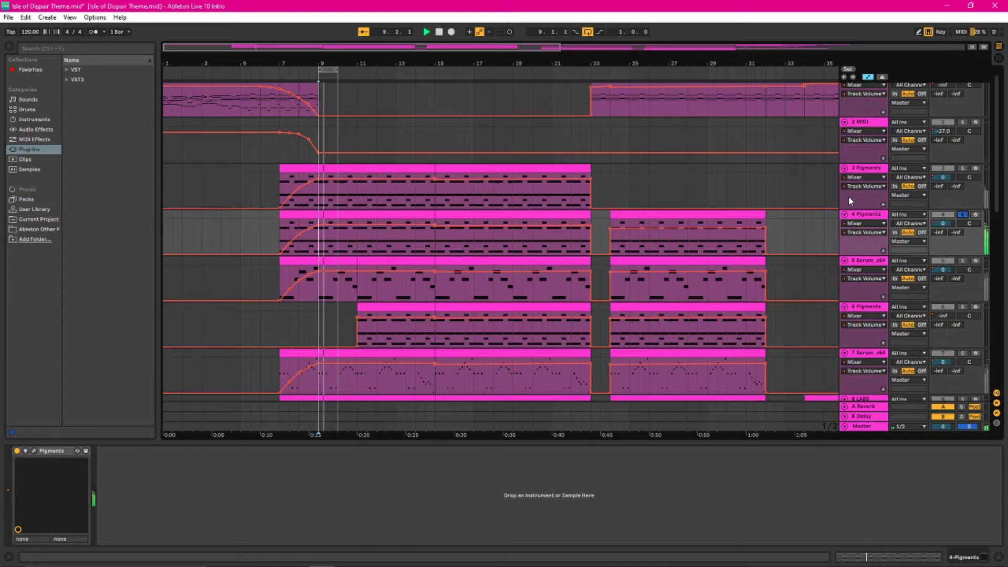
Switch the solo to the 3 Pigments track during playback and bring up the 4 Pigments plug-in window.
click(963, 168)
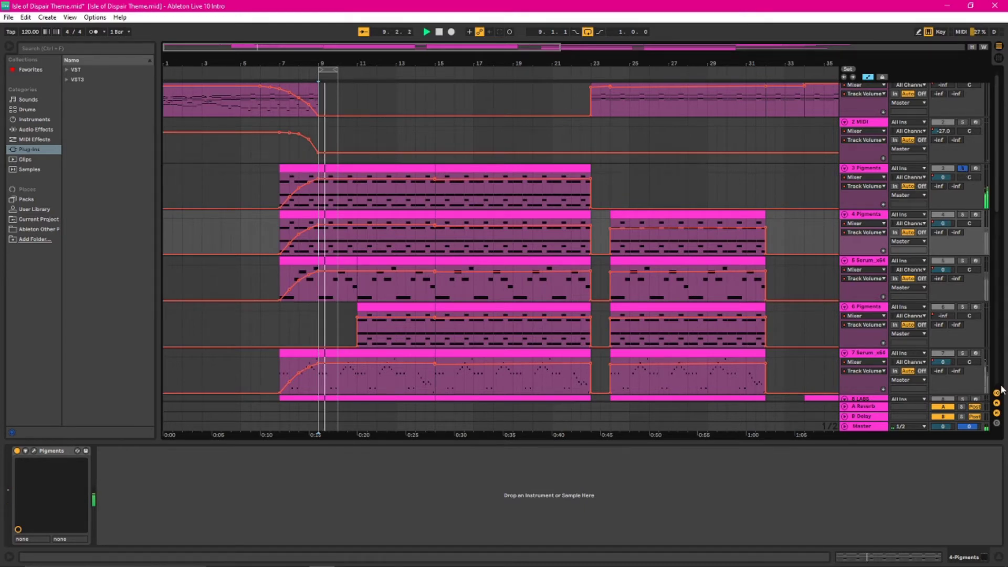
click(33, 451)
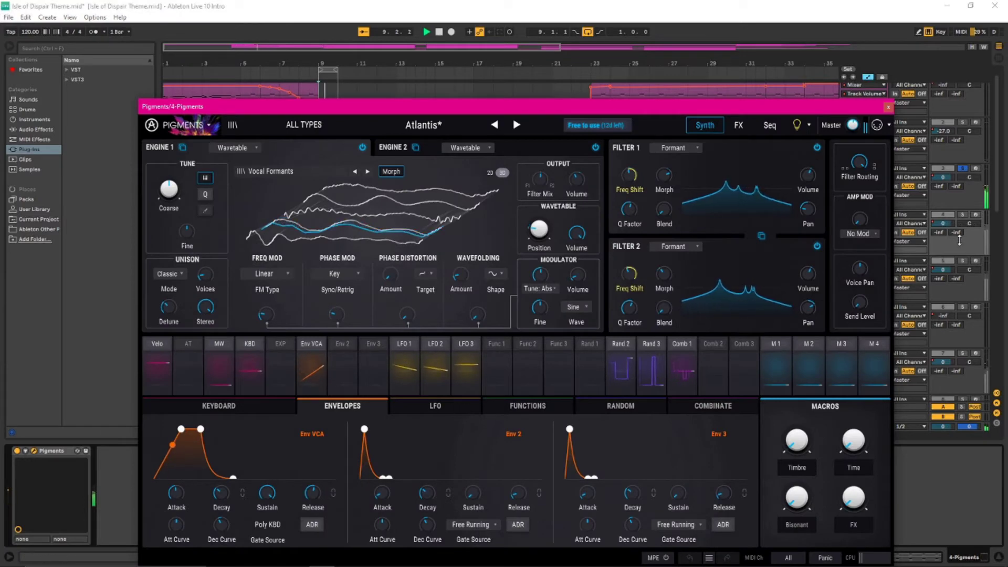
click(958, 241)
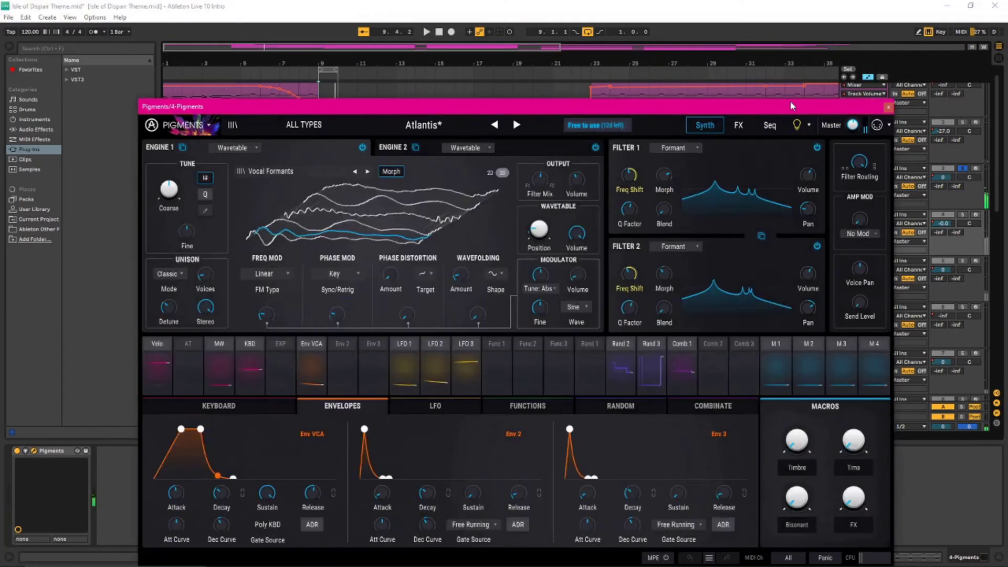
Select the 3 Pigments clip spanning bars 15 to 23 and look at the track's Coherence patch and its preset type list.
drag(861, 107, 774, 295)
click(504, 186)
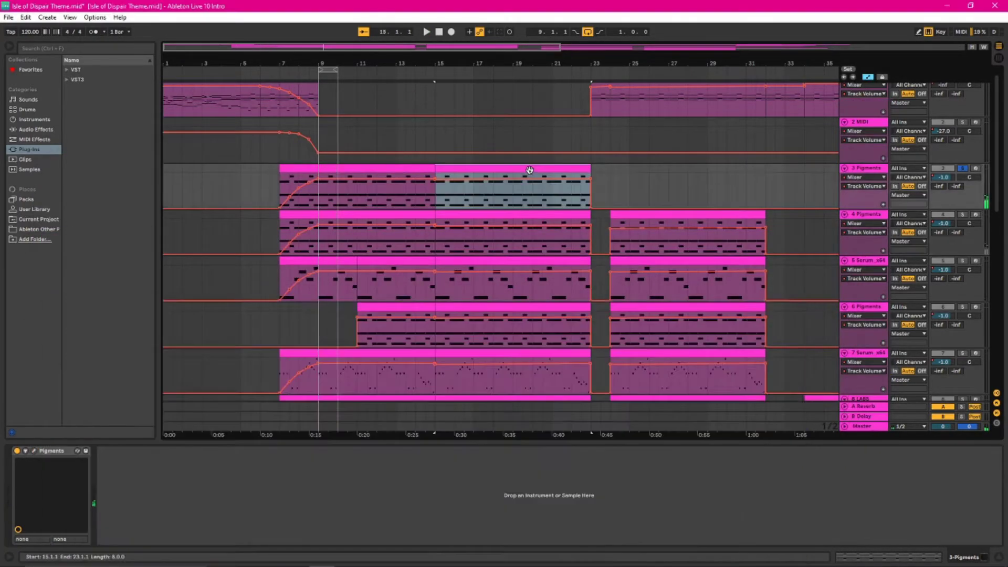
click(34, 451)
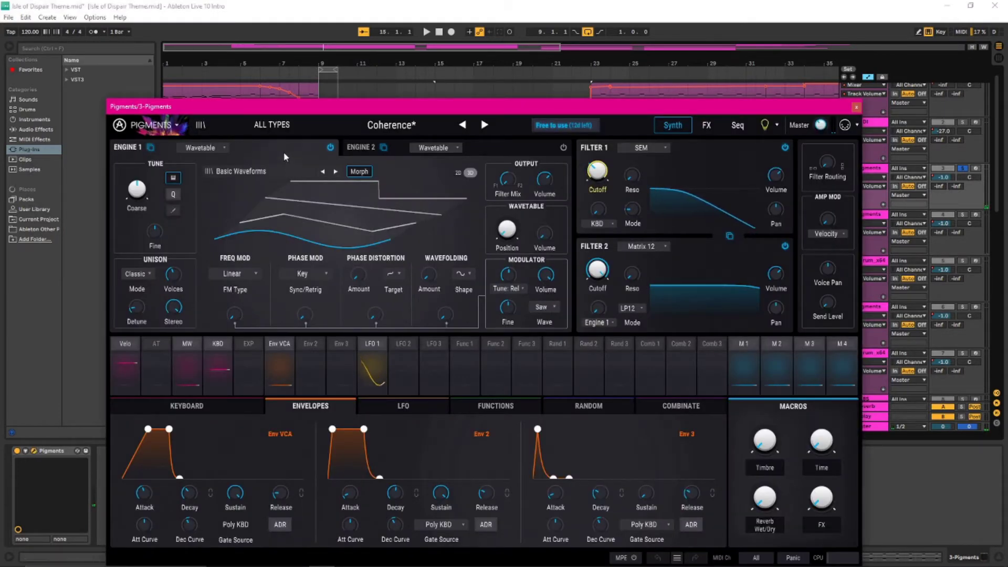
click(272, 125)
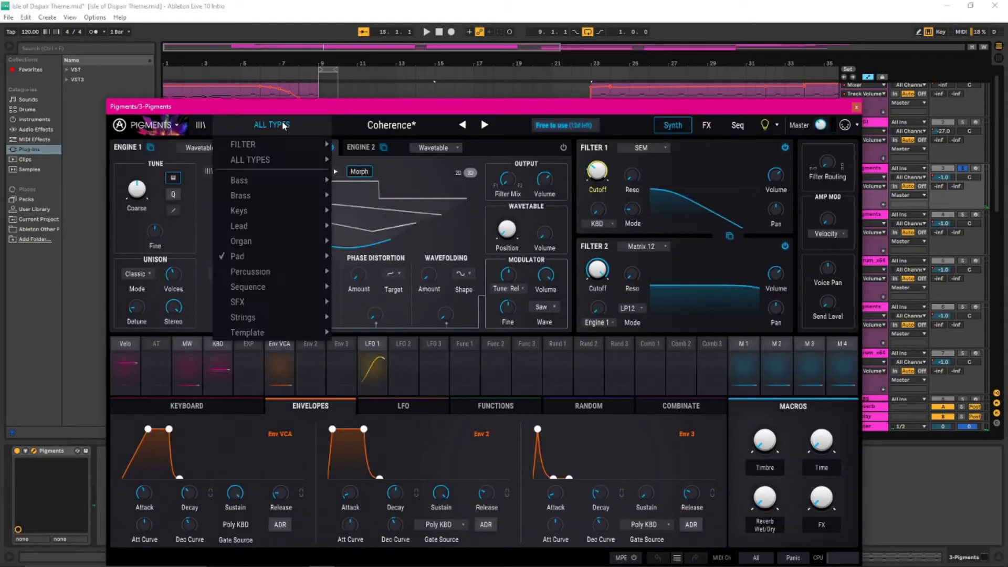
click(35, 452)
click(34, 451)
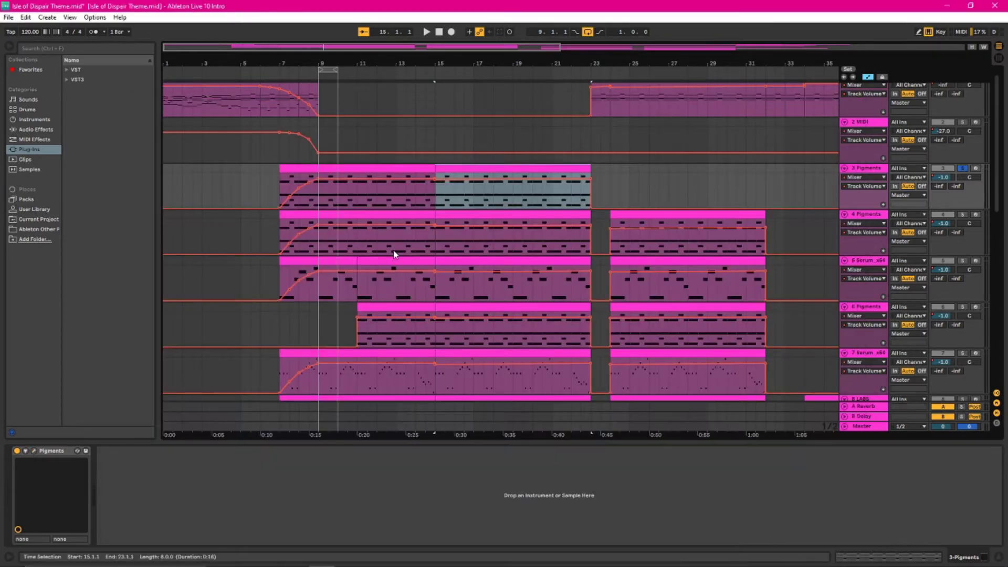
Solo the 4 Pigments track instead, place the insert marker at bar 9, and look at its Atlantis patch.
click(963, 168)
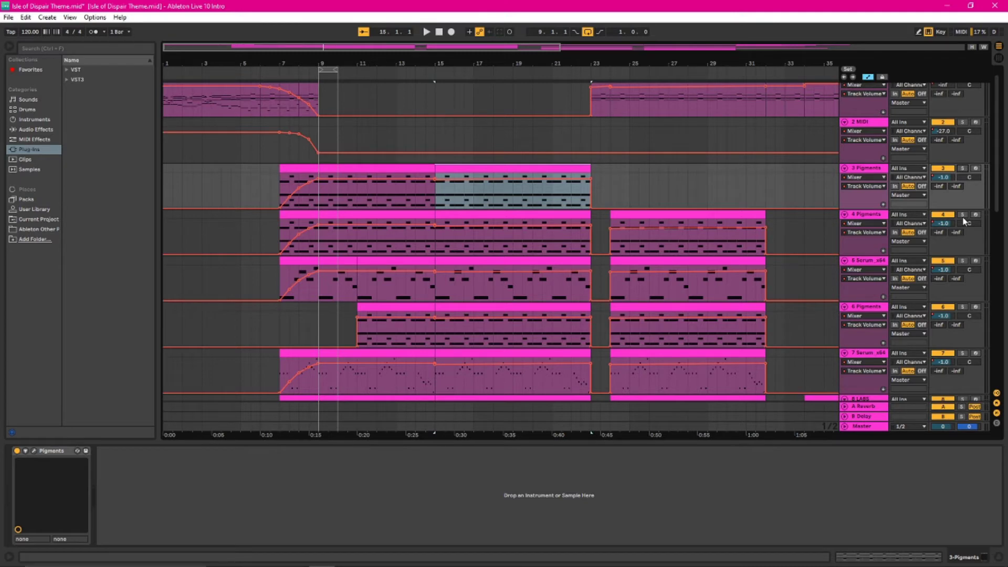
click(963, 214)
click(322, 237)
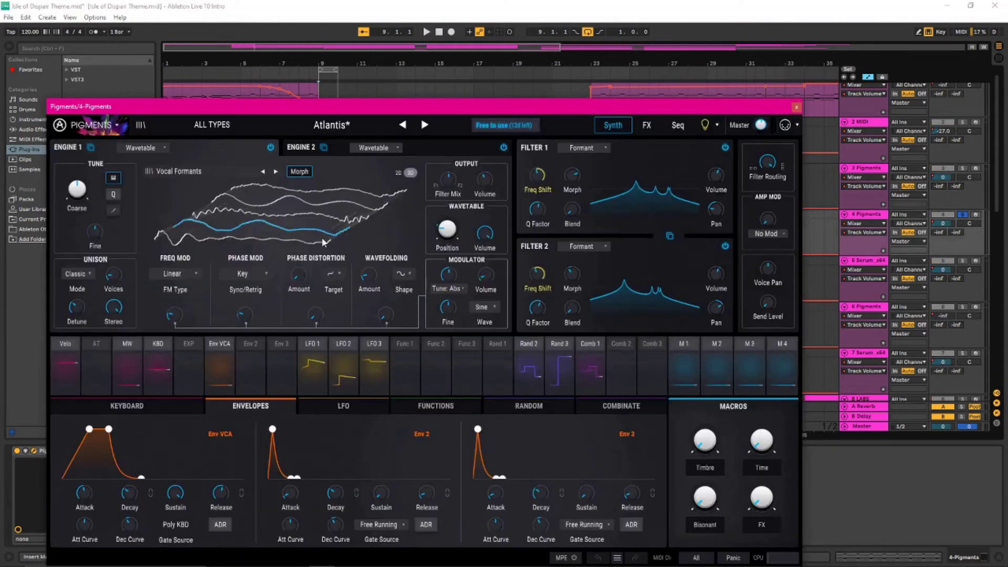
click(34, 450)
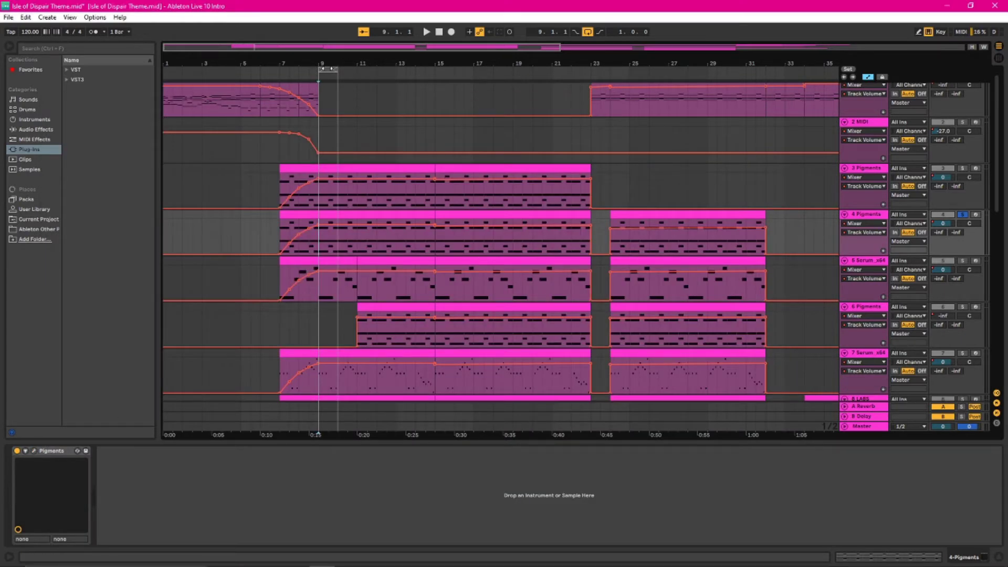
Set the loop to span bars 15 to 23 and play the 5 Serum_x64 track soloed within it.
drag(331, 69, 591, 78)
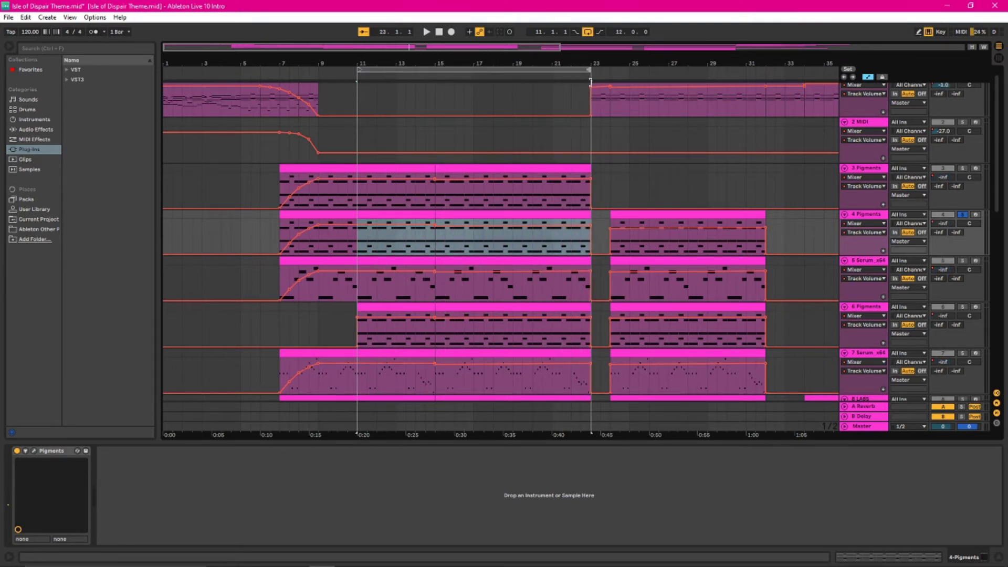
drag(358, 70, 436, 70)
click(963, 261)
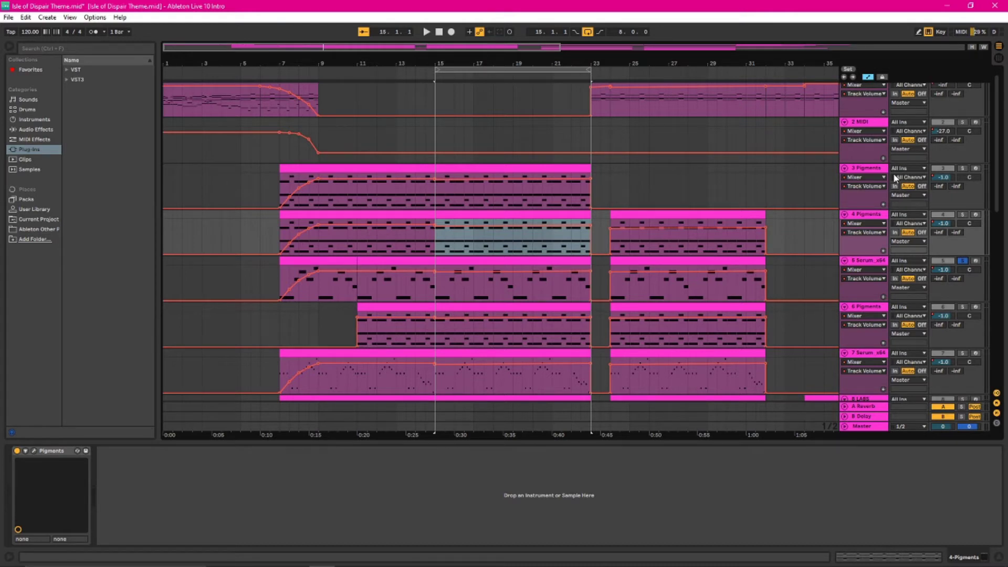
key(space)
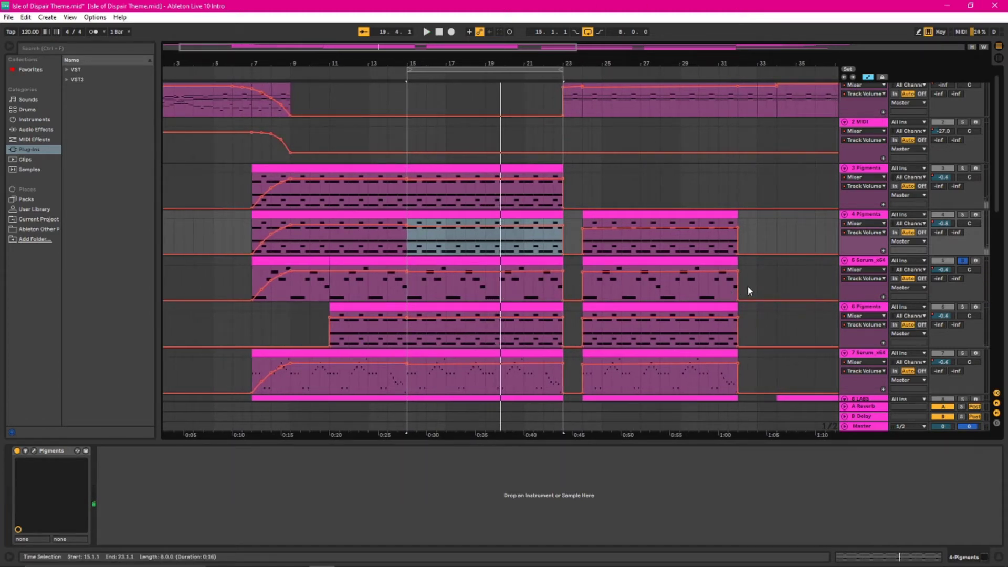
Select the 5 Serum_x64 clip at bar 15 and inspect the effects and oscillators of its FX Intergalactic Choo Choo patch.
scroll(748, 288, down, 2)
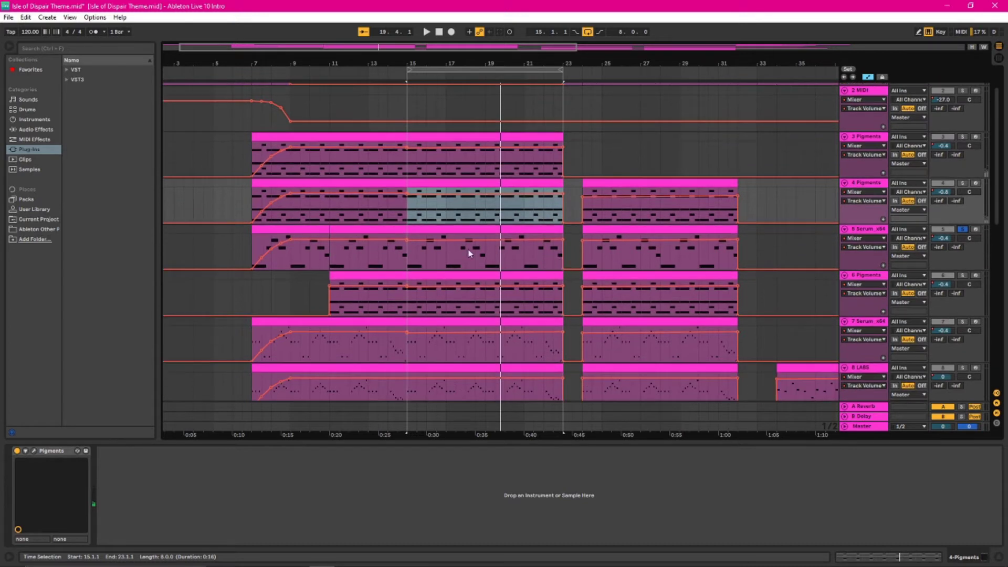
click(411, 219)
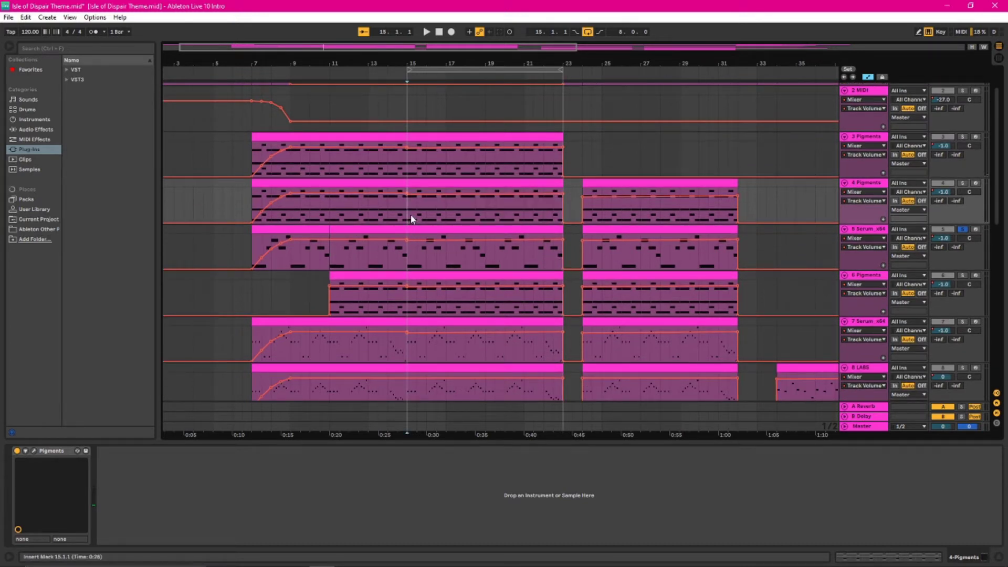
click(414, 266)
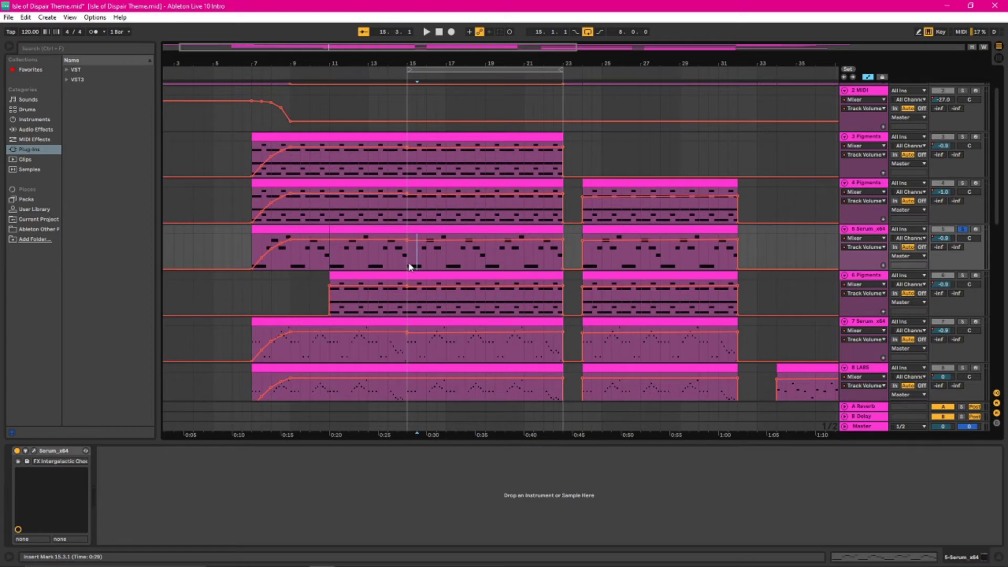
click(511, 230)
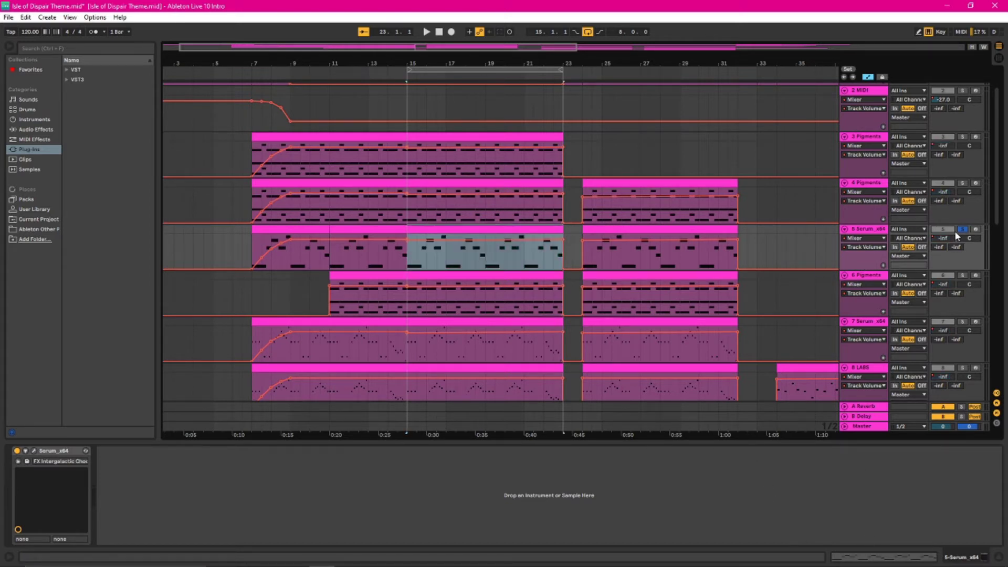
click(35, 451)
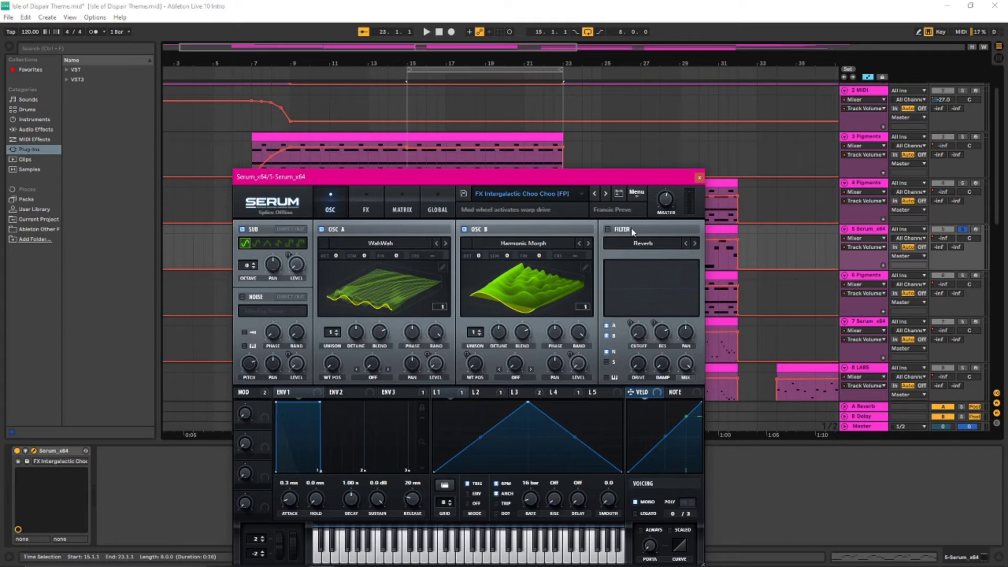
click(366, 202)
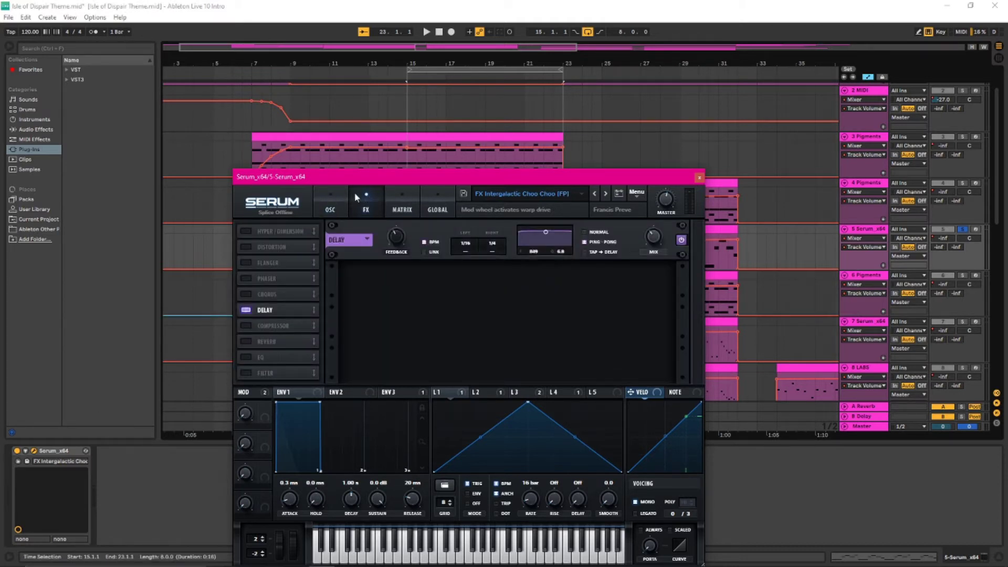
click(333, 197)
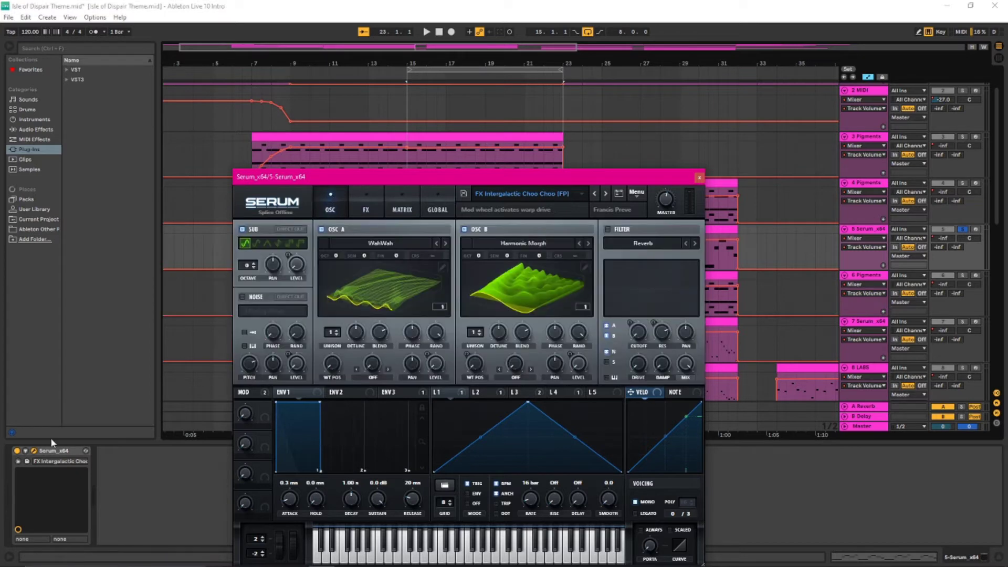
key(ctrl+alt+p)
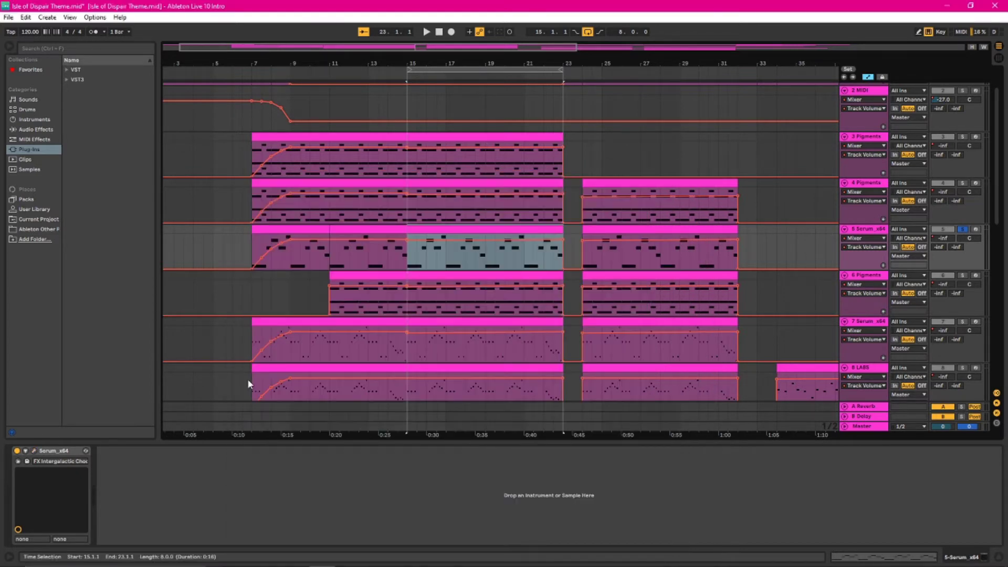
Play the loop from bar 15, switching the solo from 5 Serum_x64 to the 6 Pigments track to compare them.
click(409, 310)
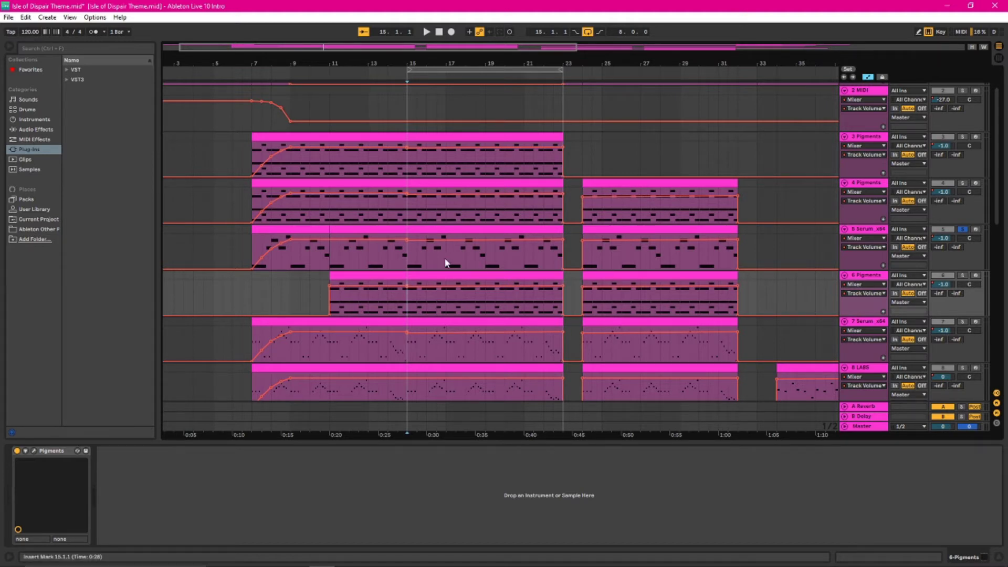
key(space)
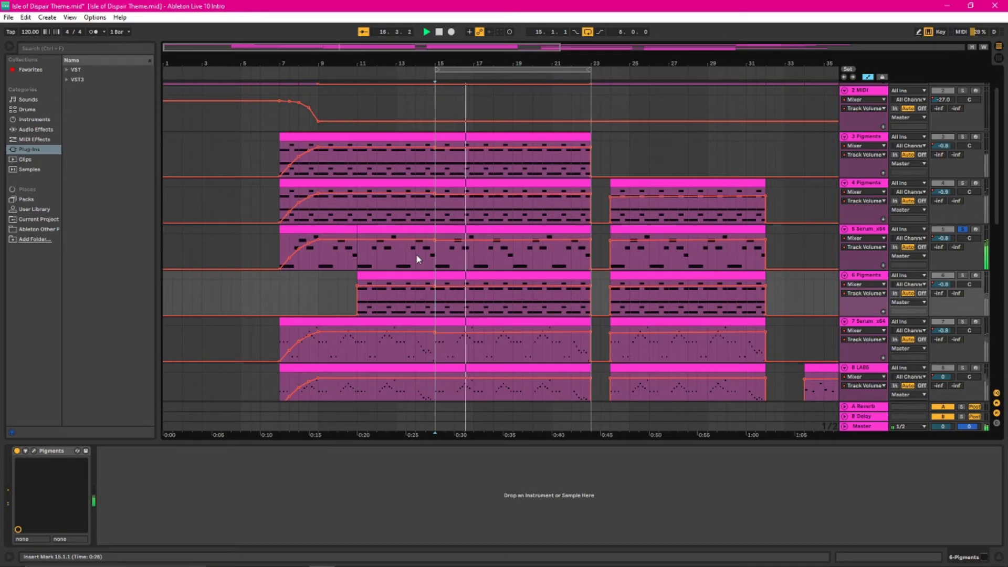
click(962, 276)
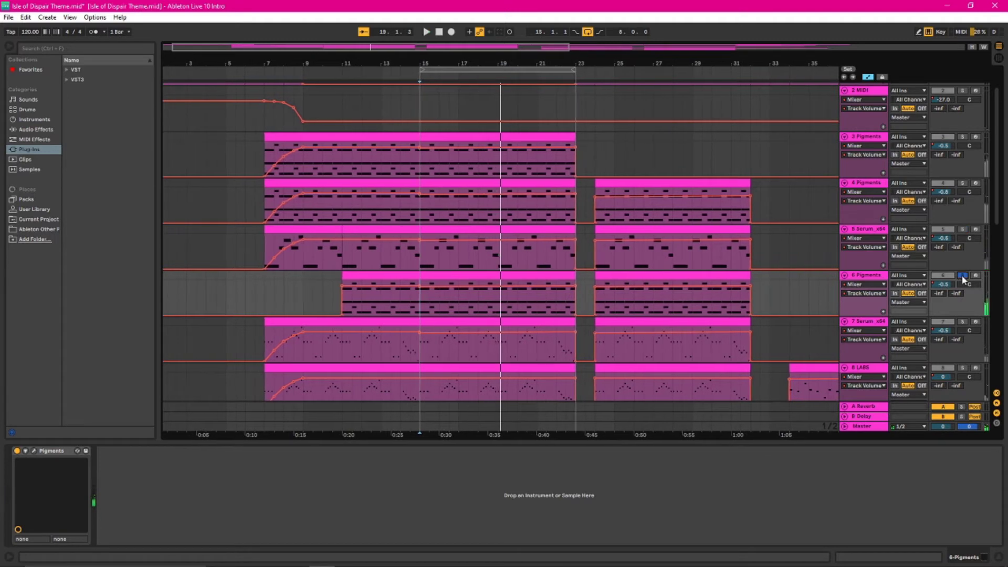
key(space)
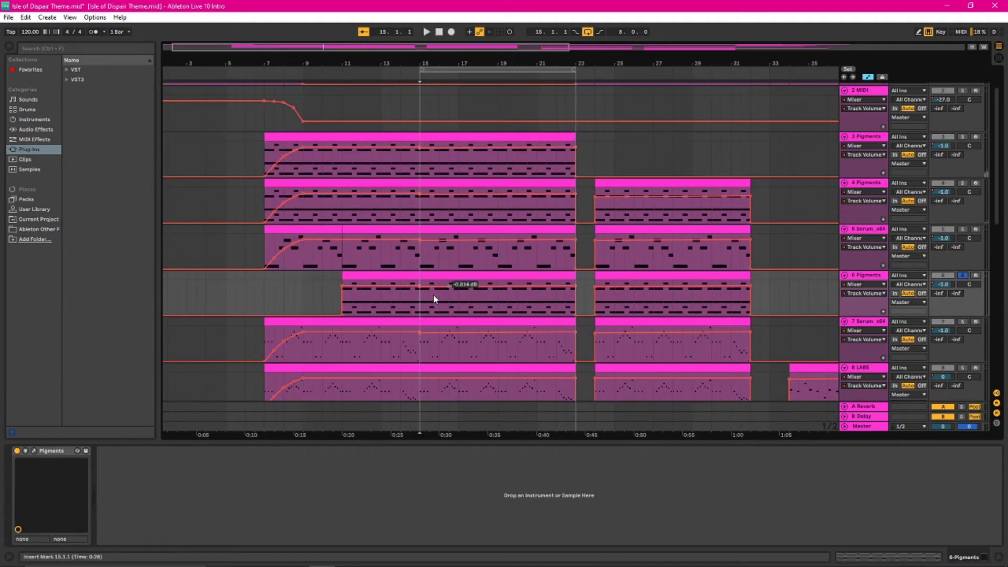
Look at the 6 Pigments track's Acid Research Systems patch while playing the track from bar 15, and close its window.
click(34, 451)
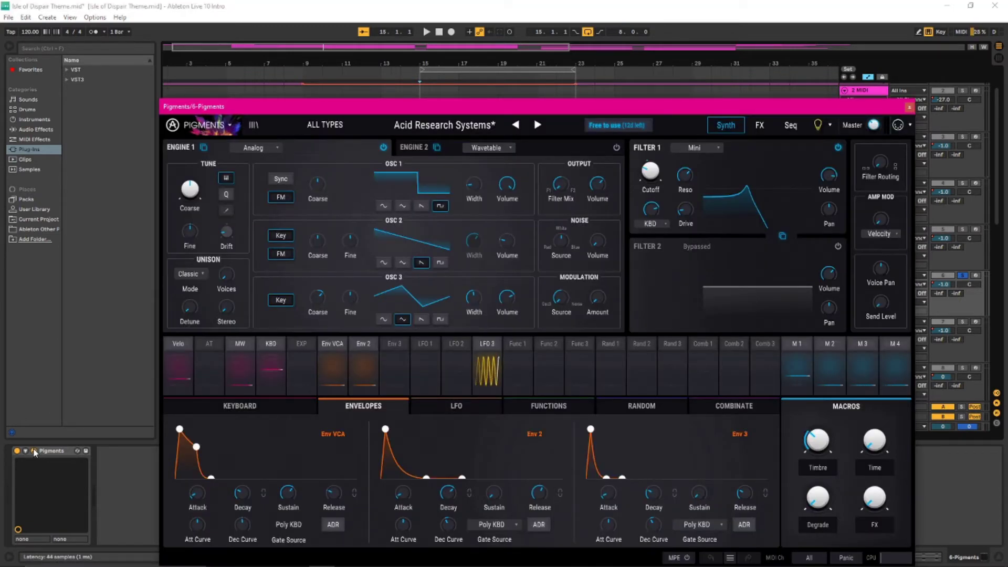
key(space)
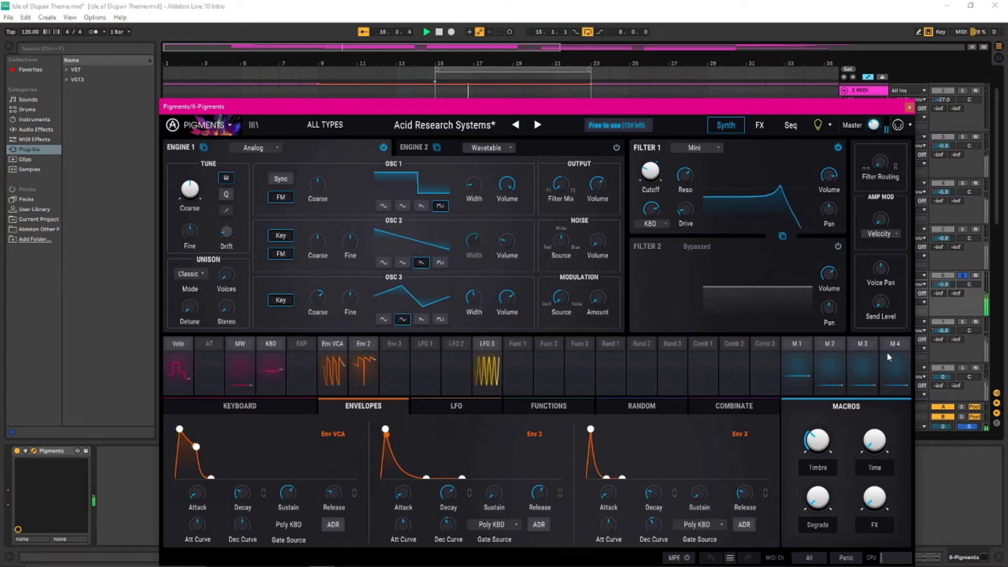
key(space)
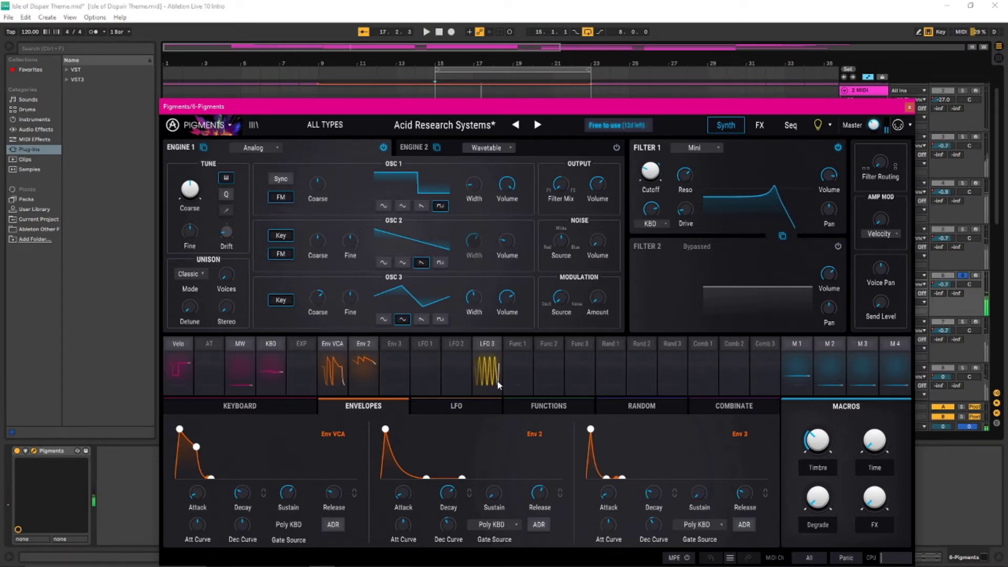
click(53, 453)
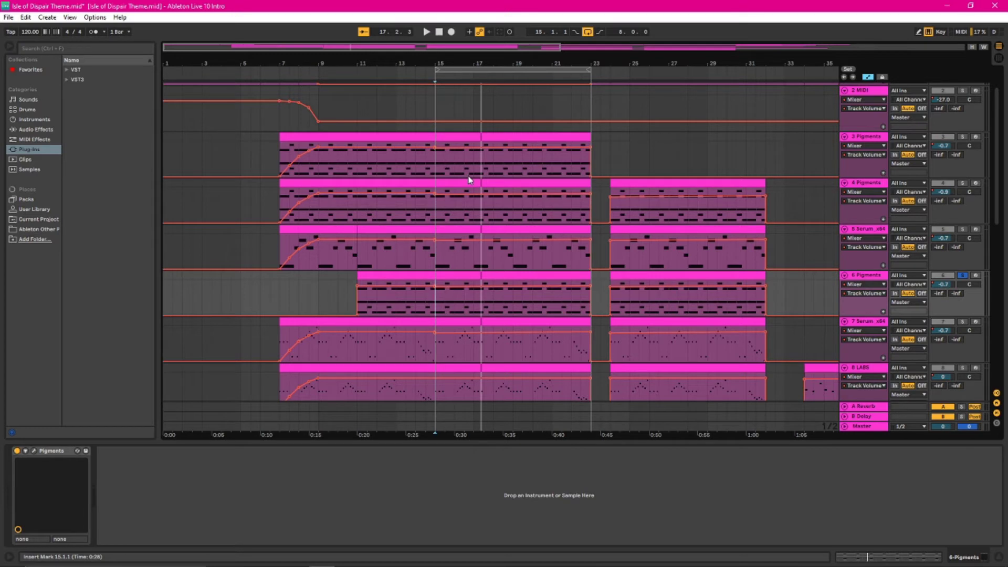
Place the insert mark at bar 15 on the 7 Serum_x64 track and solo that track in place of 6 Pigments.
scroll(455, 177, down, 1)
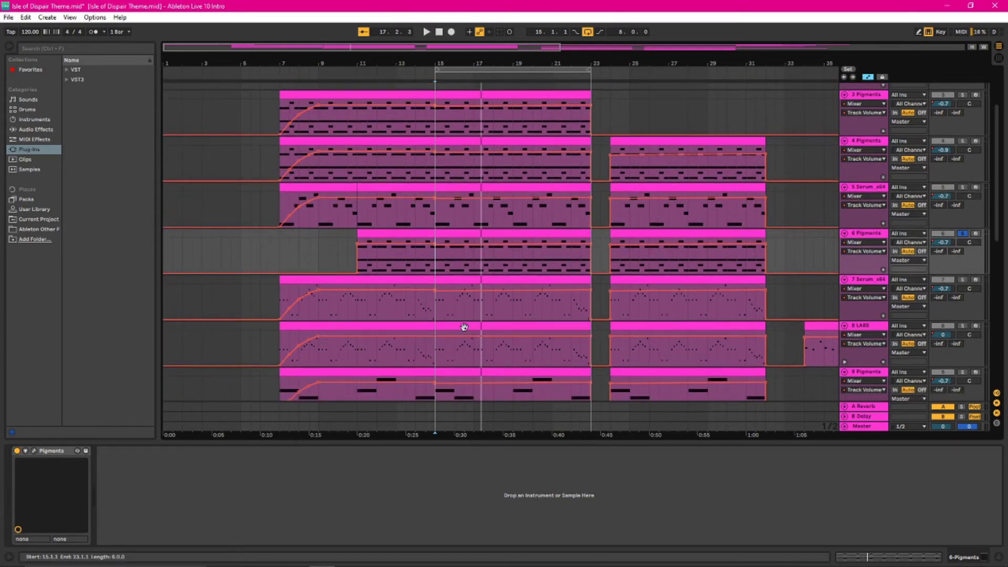
click(441, 319)
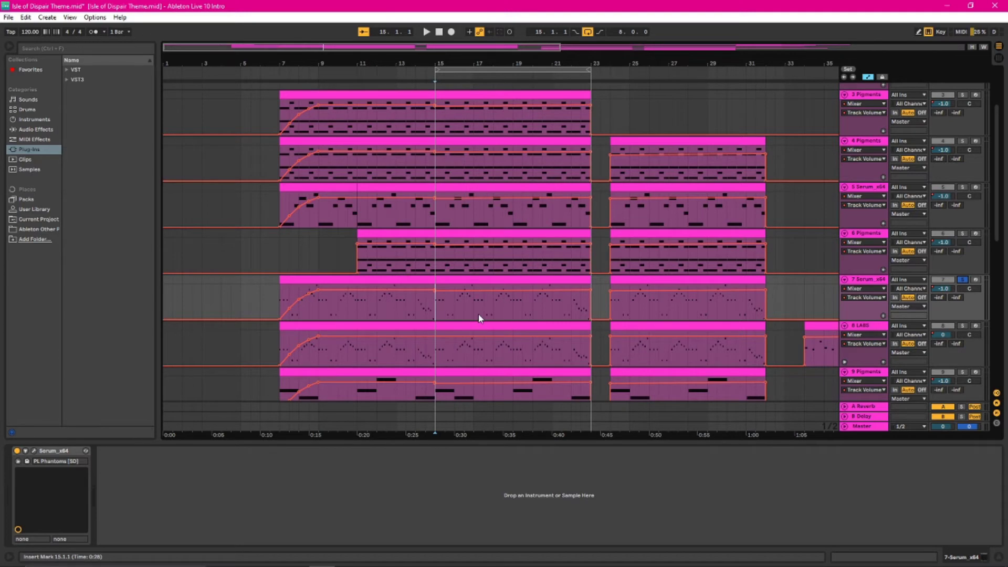
scroll(478, 323, down, 1)
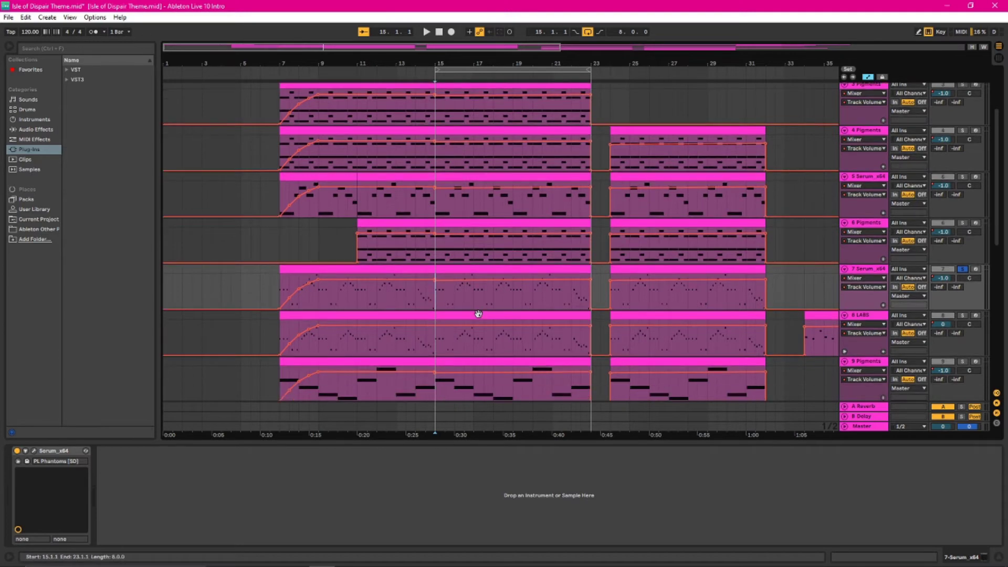
click(873, 270)
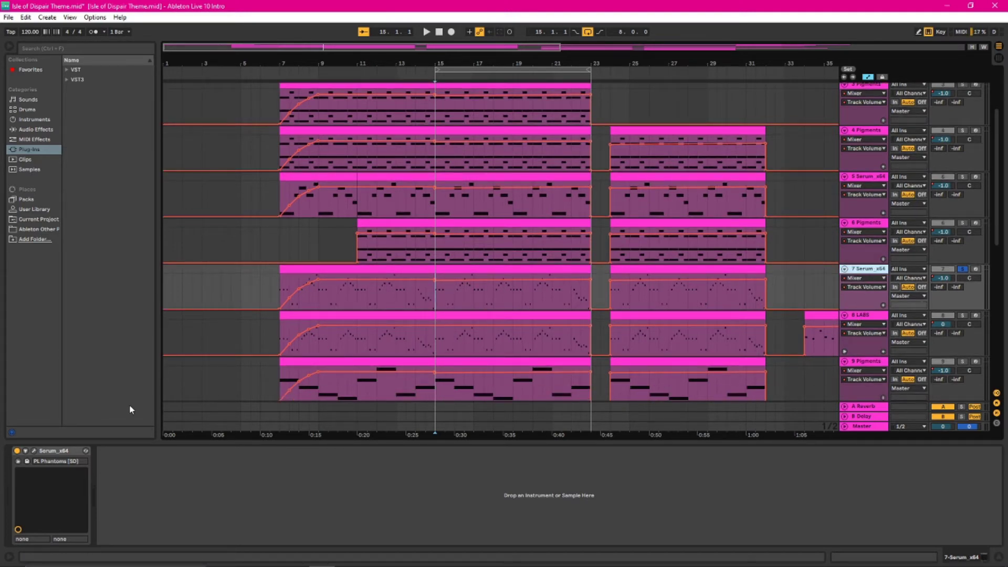
Inspect the oscillators and effects of the 7 Serum_x64 track's PL Phantoms patch, and close its window.
click(35, 451)
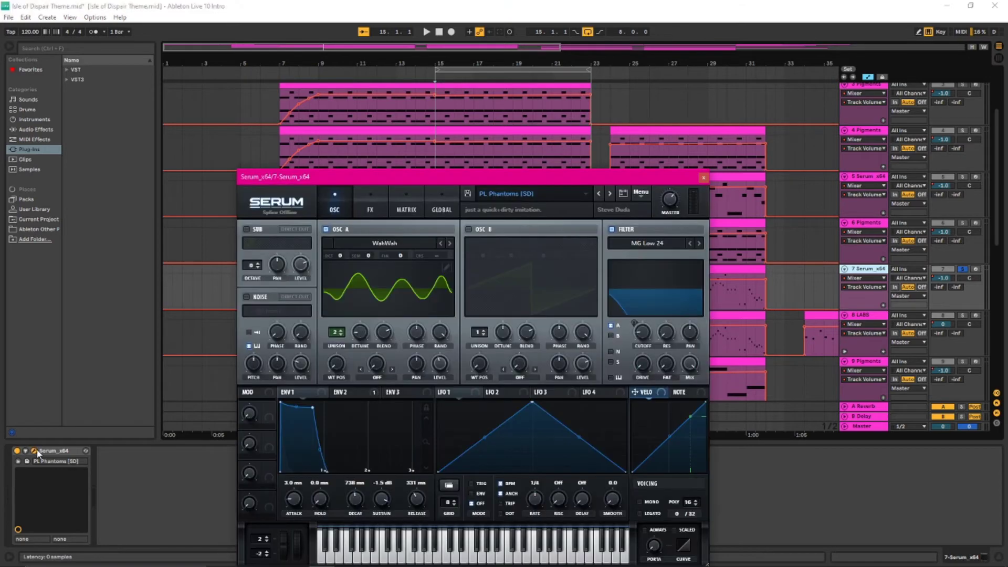
click(35, 451)
click(34, 451)
click(383, 203)
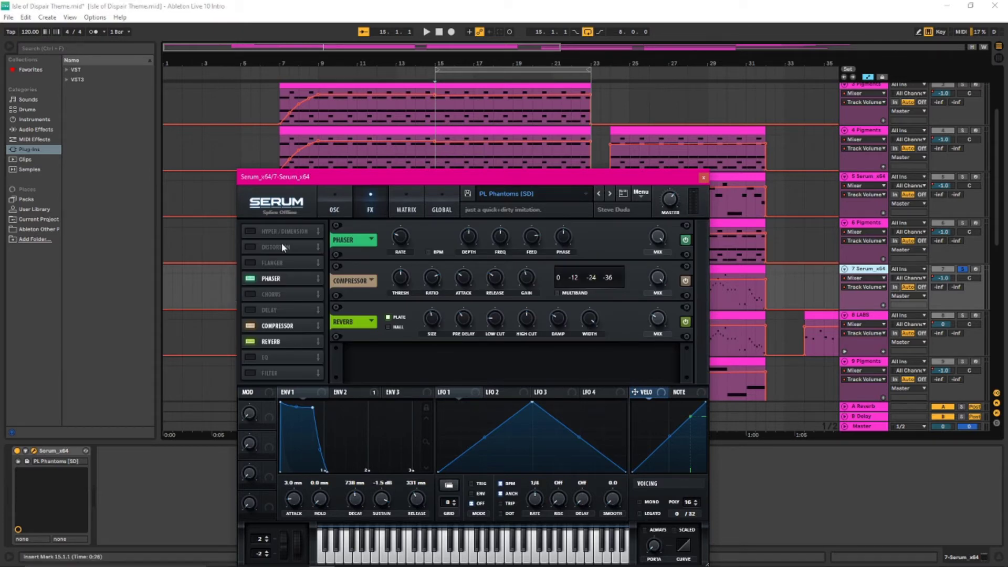
click(334, 203)
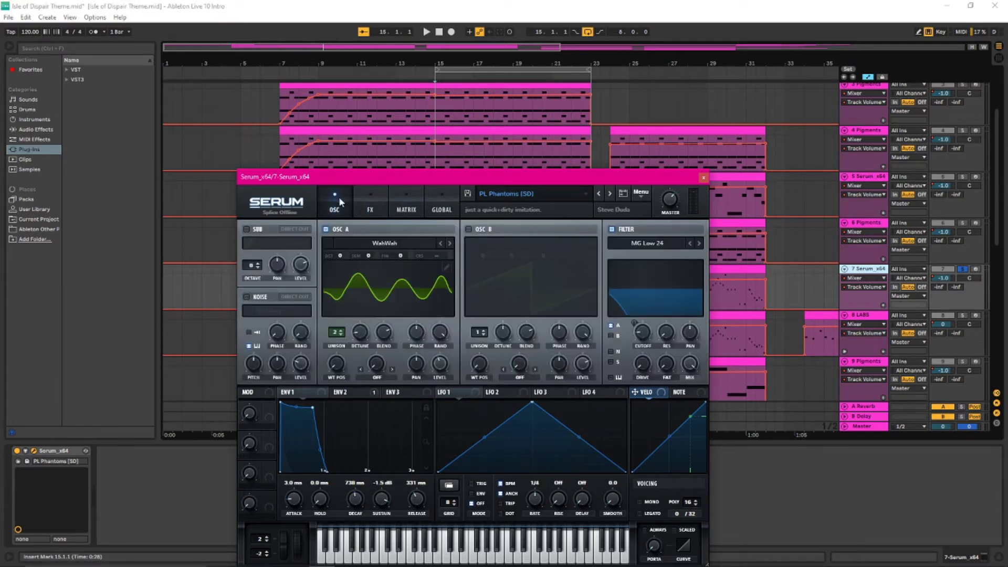
click(35, 451)
Play the soloed 7 Serum_x64 track from bar 15, stop, and select the 5 Serum_x64 track at the same bar for reference.
key(space)
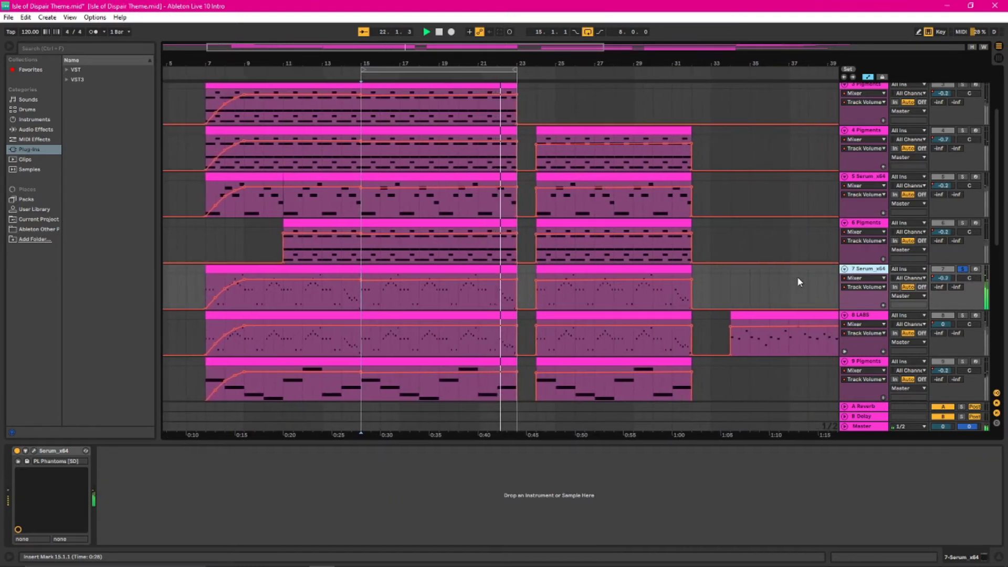
key(space)
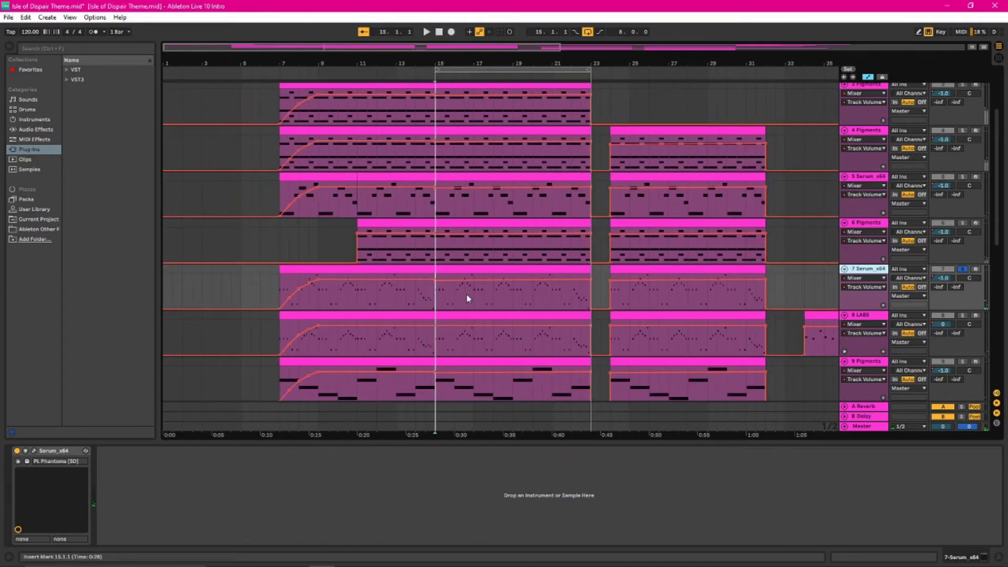
click(438, 209)
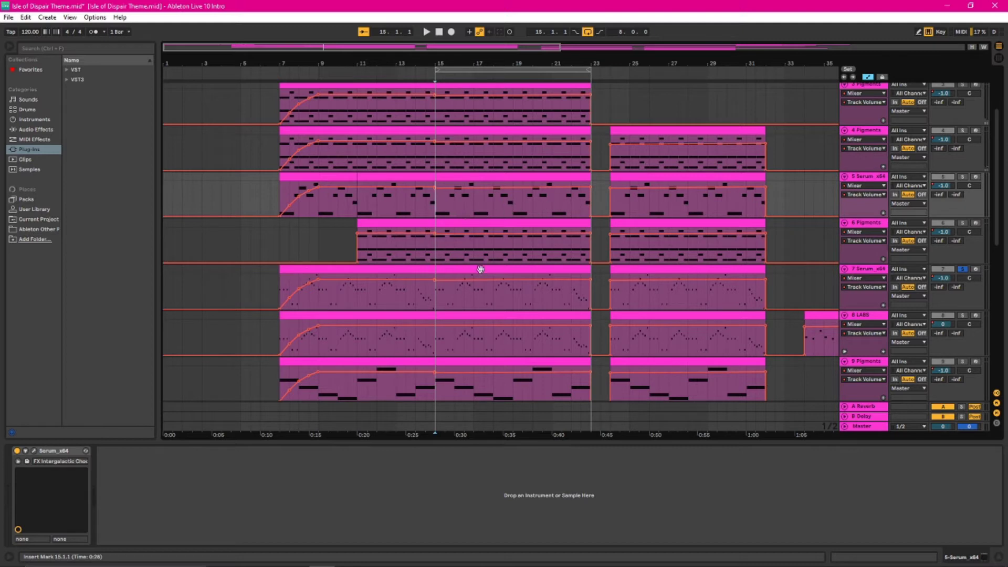
Solo the 8 LABS track in place of 7 Serum_x64 and select its clip spanning bars 15 to 23.
click(436, 347)
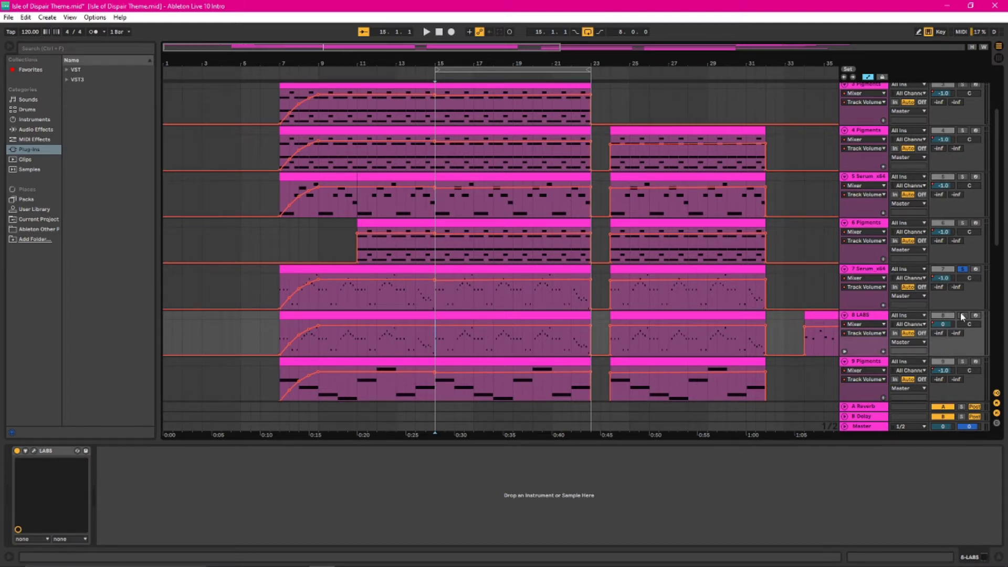
scroll(743, 279, down, 2)
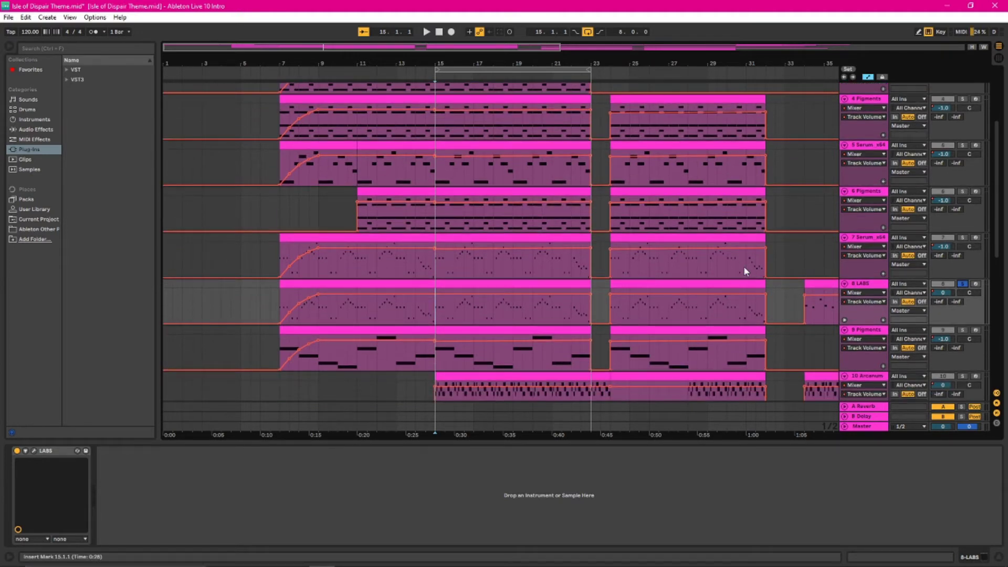
click(868, 558)
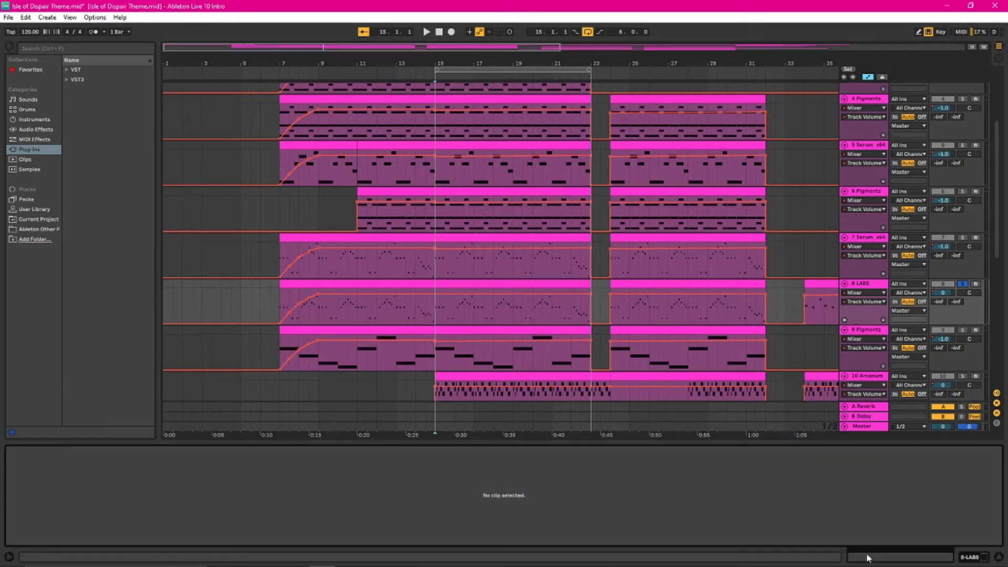
click(973, 557)
click(500, 285)
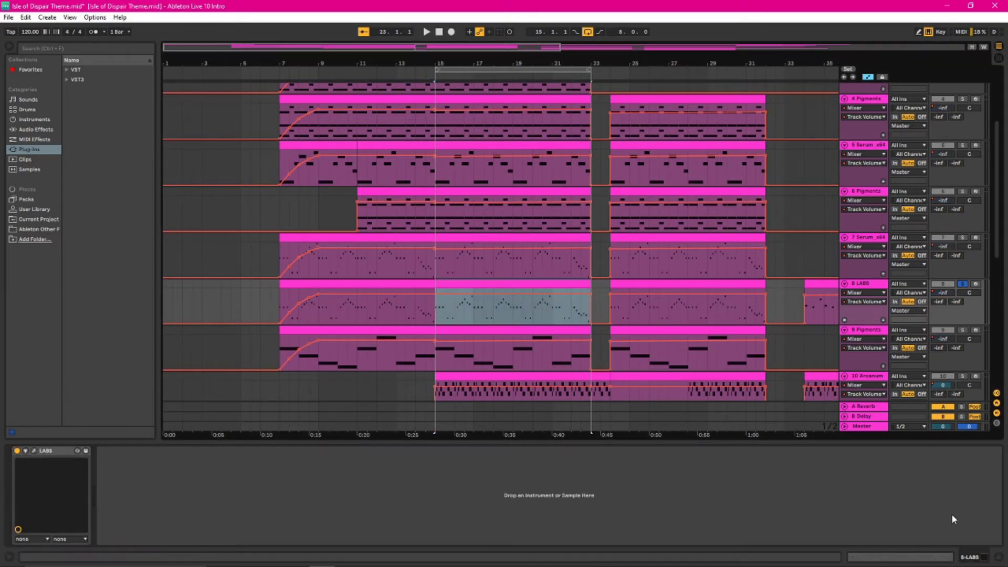
Show the 8 LABS clip's notes in an enlarged note editor and play them from bar 15.
click(908, 556)
drag(541, 443, 548, 259)
key(space)
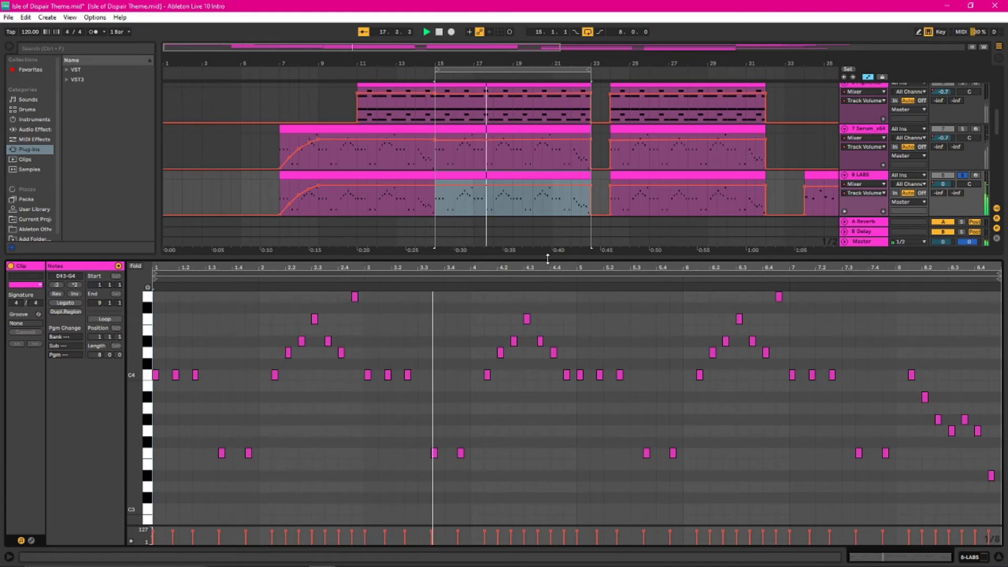
Inspect the 8 LABS track's Strings 2: Pizzicato Ensemble preset and its large dial's setting, and close the window.
mouse_move(990, 556)
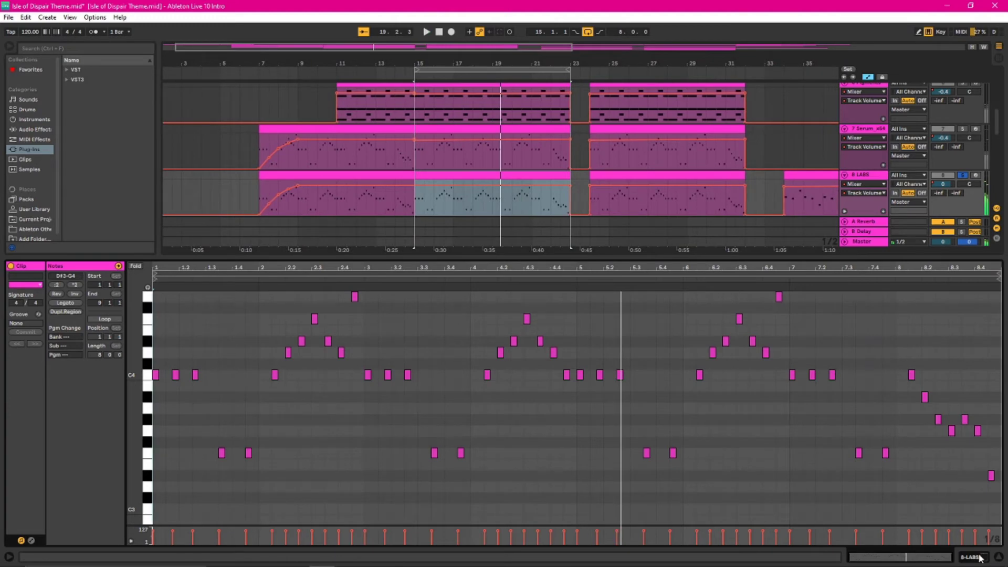
click(974, 557)
click(34, 451)
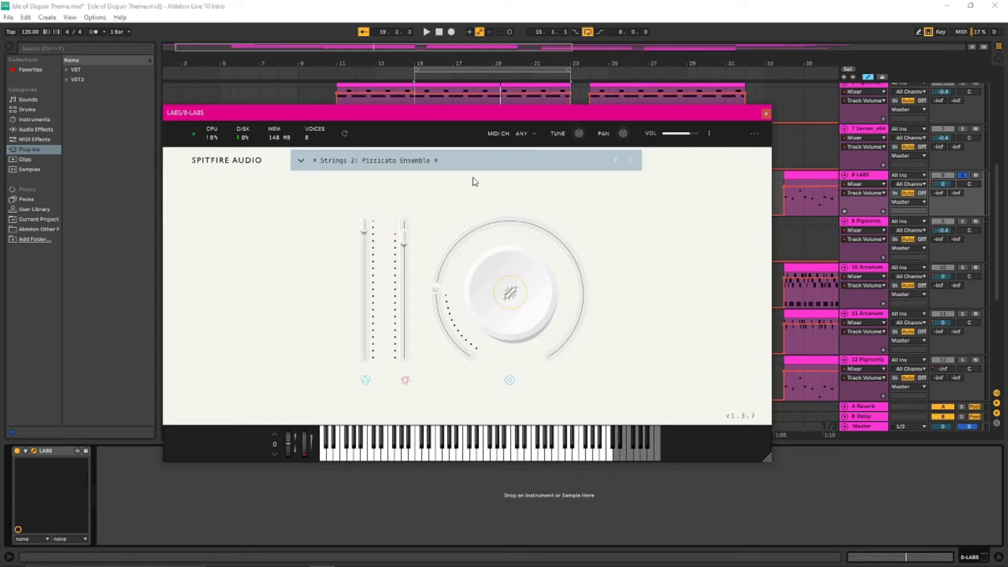
click(34, 452)
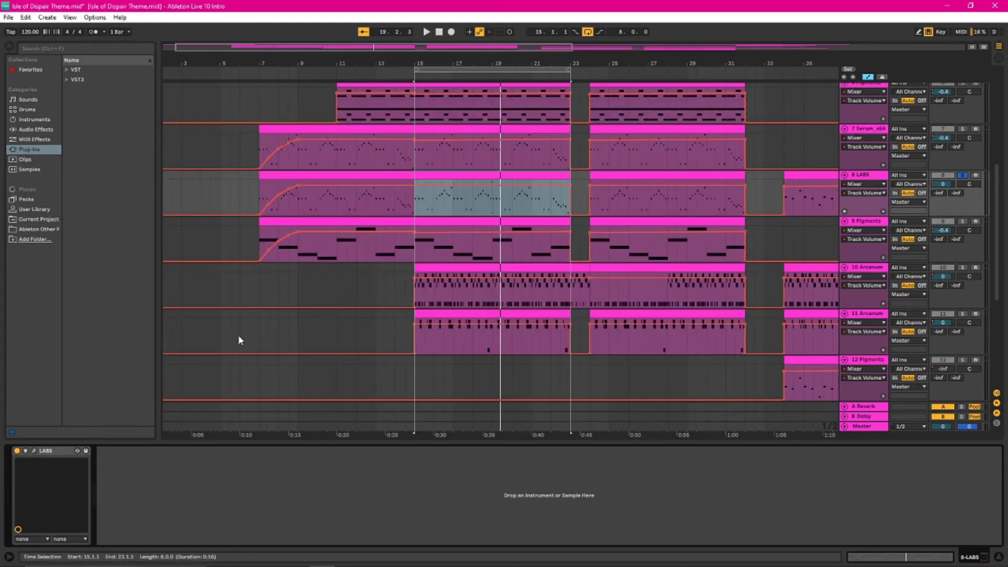
click(35, 451)
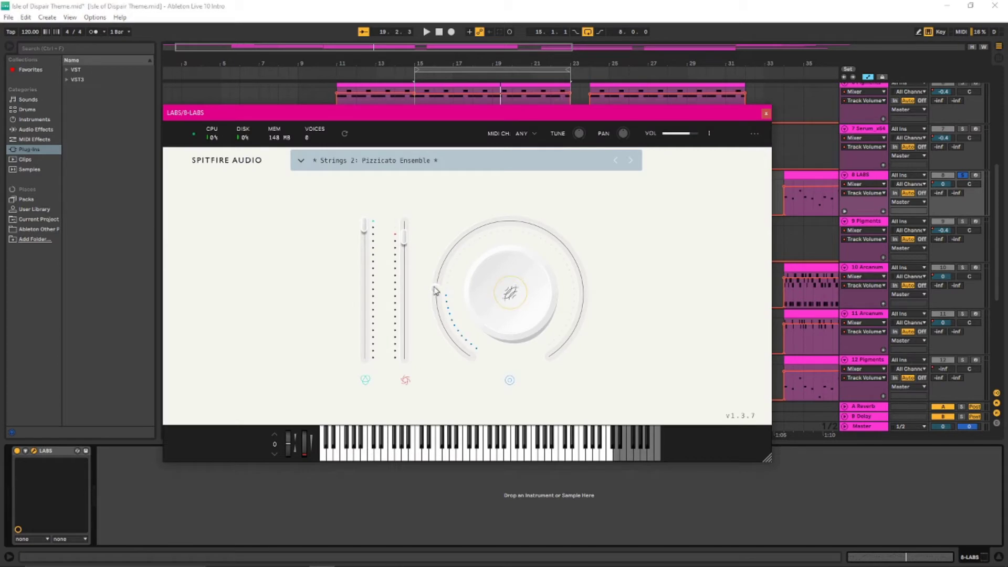
mouse_move(436, 297)
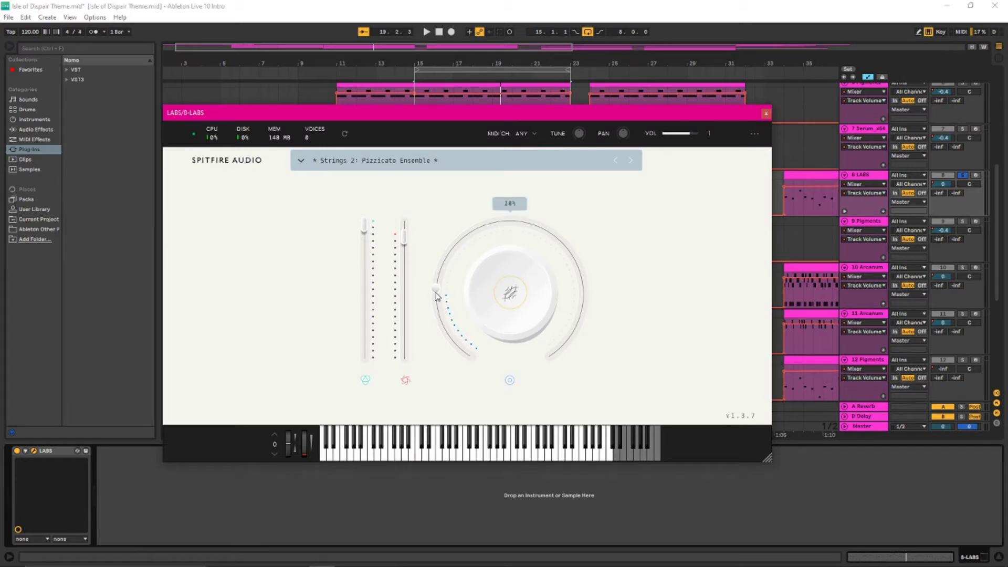
click(35, 450)
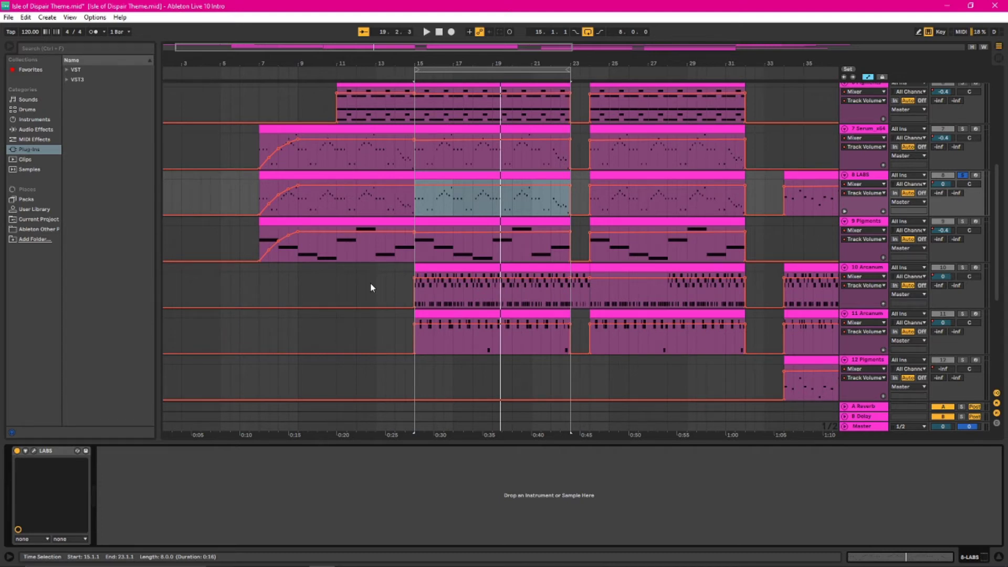
Solo the 9 Pigments track and play it from bar 15 while inspecting its So Serious Bass patch.
click(419, 259)
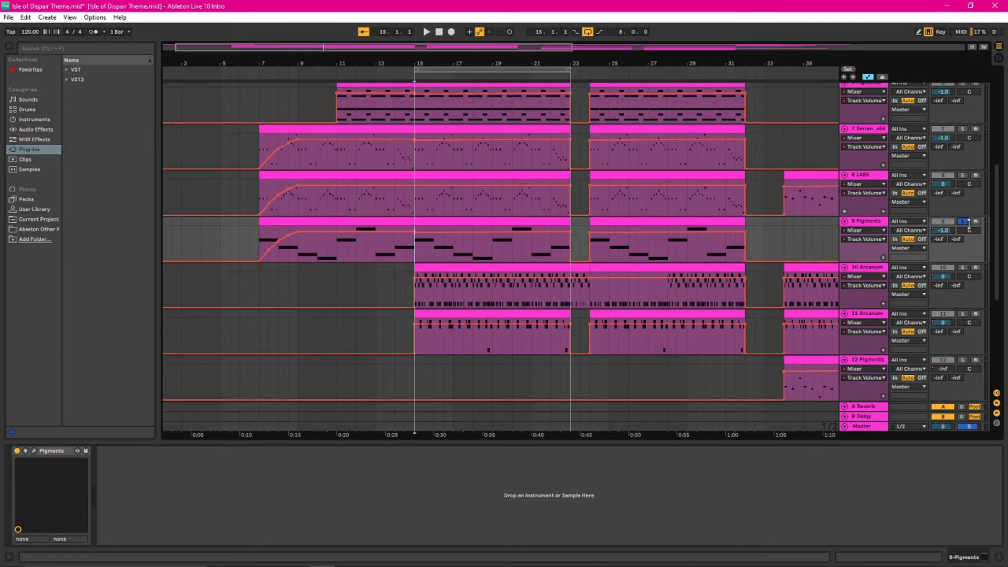
key(space)
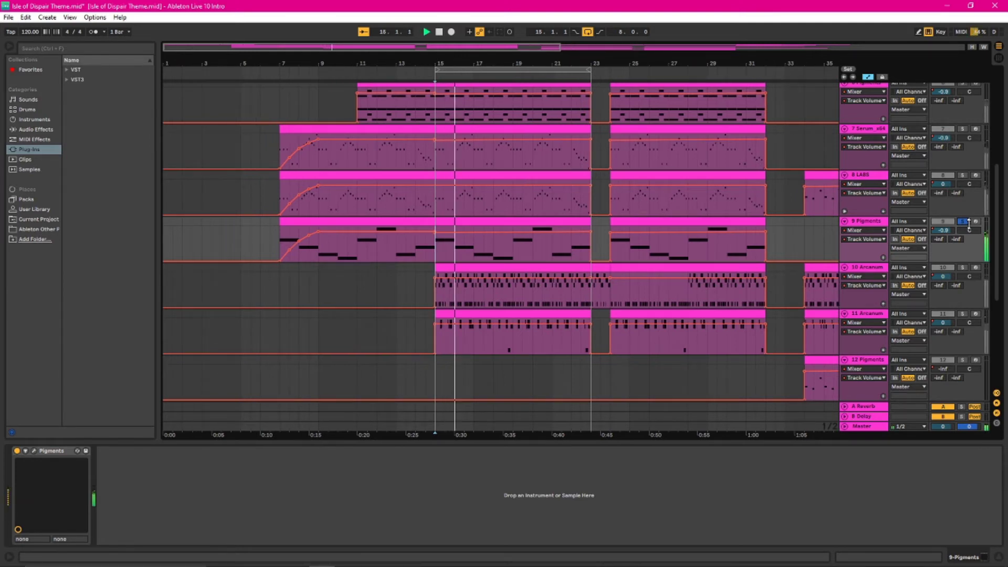
click(34, 450)
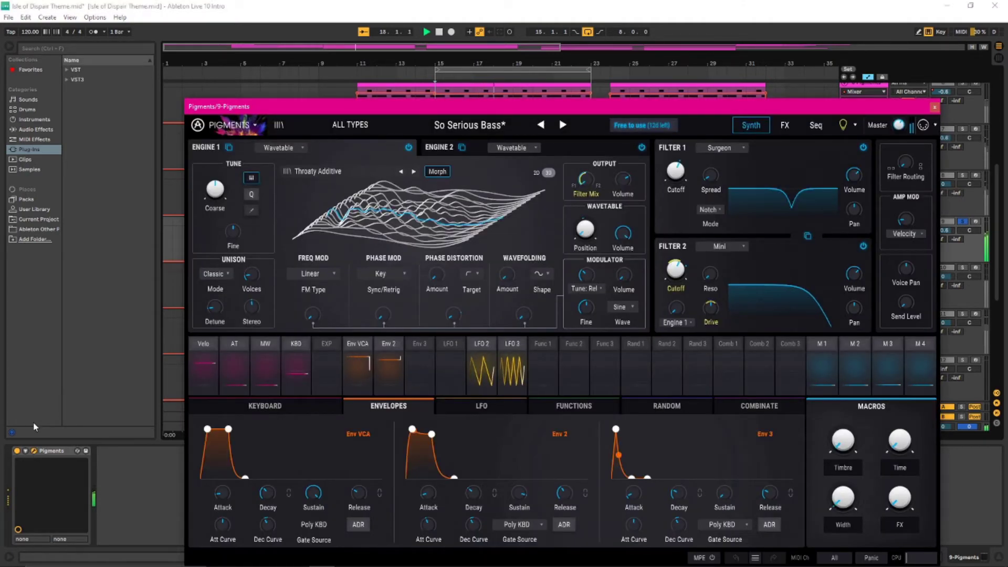
click(34, 454)
click(34, 450)
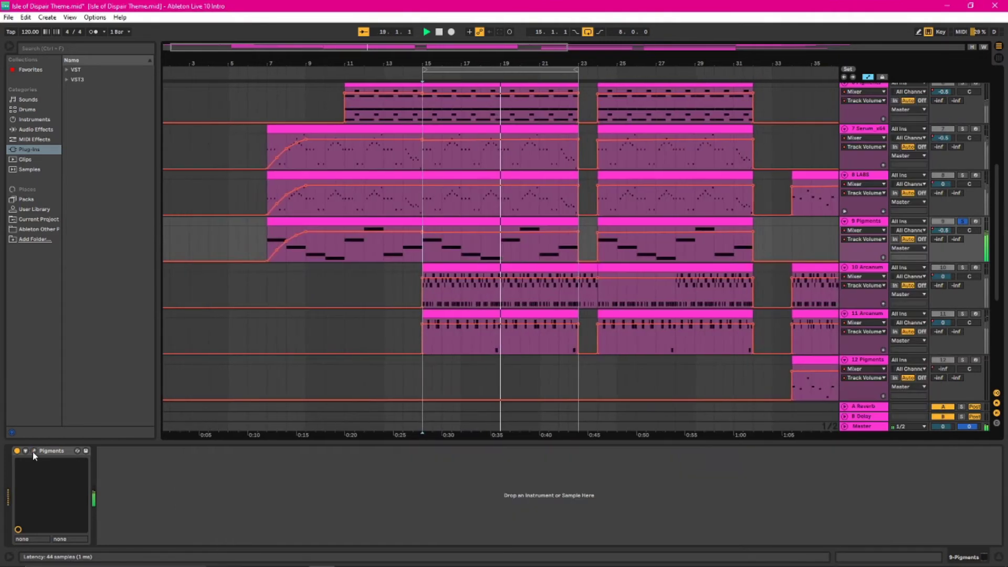
key(space)
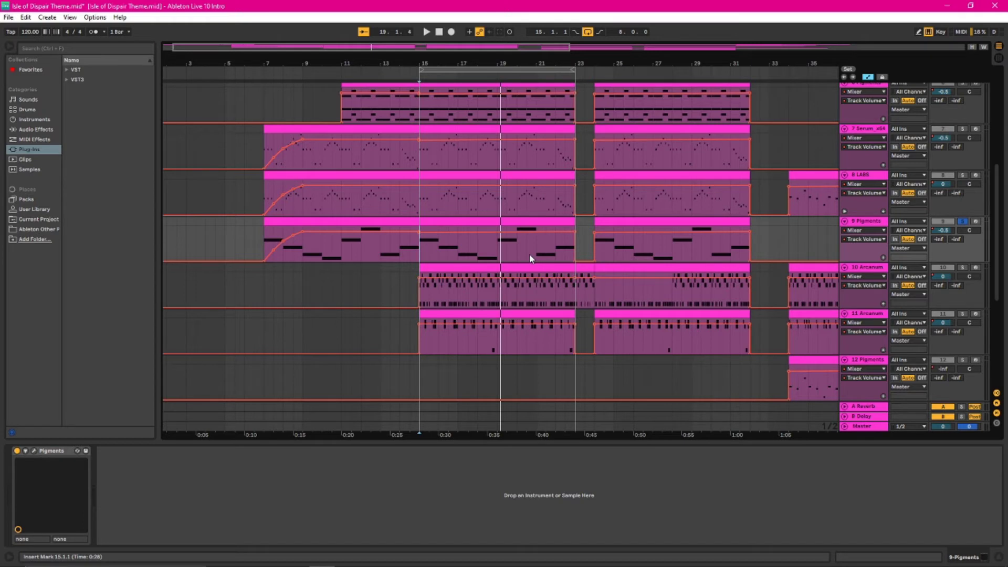
Play the soloed 9 Pigments bass part again from around bars 18 to 19 to hear its note changes.
scroll(530, 257, left, 2)
click(503, 247)
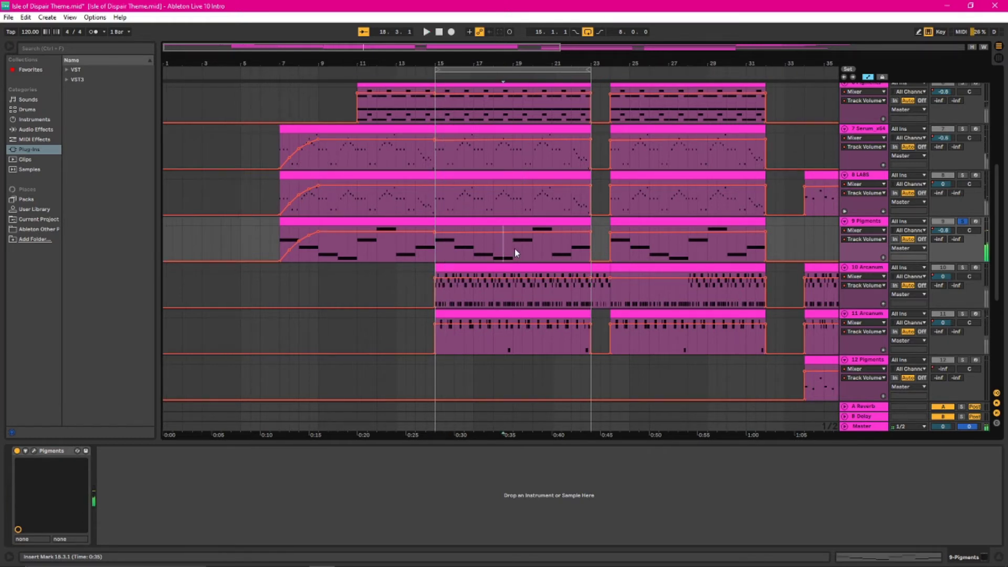
key(space)
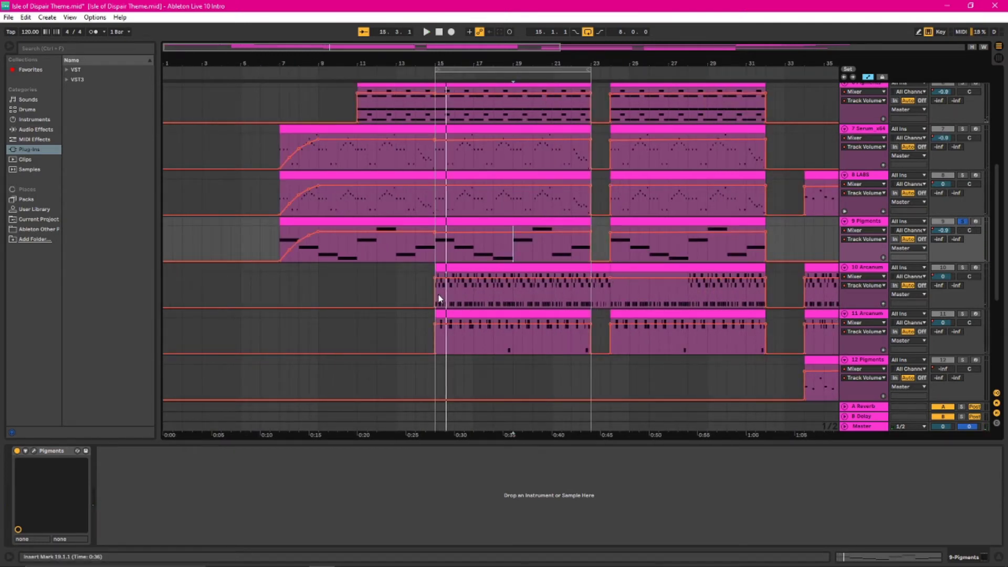
Review where the layered tracks enter, from the bar 7 starts and the 6 Pigments entry down to the Arcanum tracks.
click(280, 207)
scroll(280, 205, up, 3)
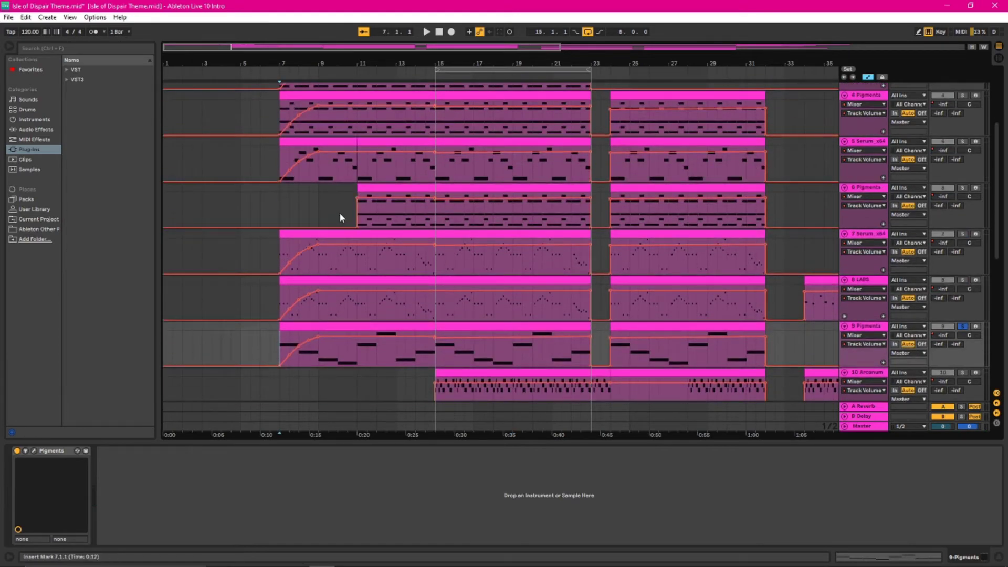
scroll(351, 199, up, 2)
scroll(355, 200, up, 1)
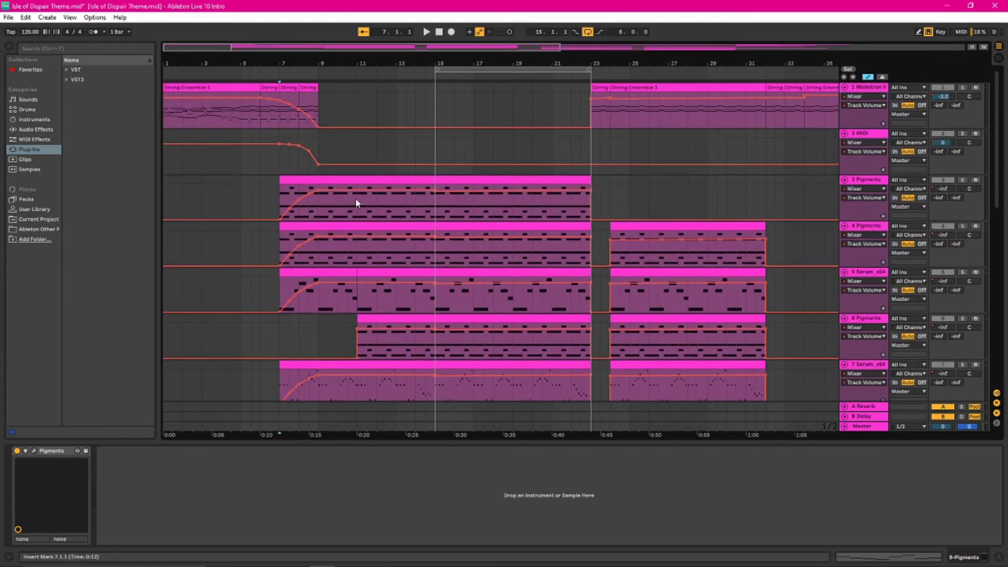
scroll(315, 220, down, 2)
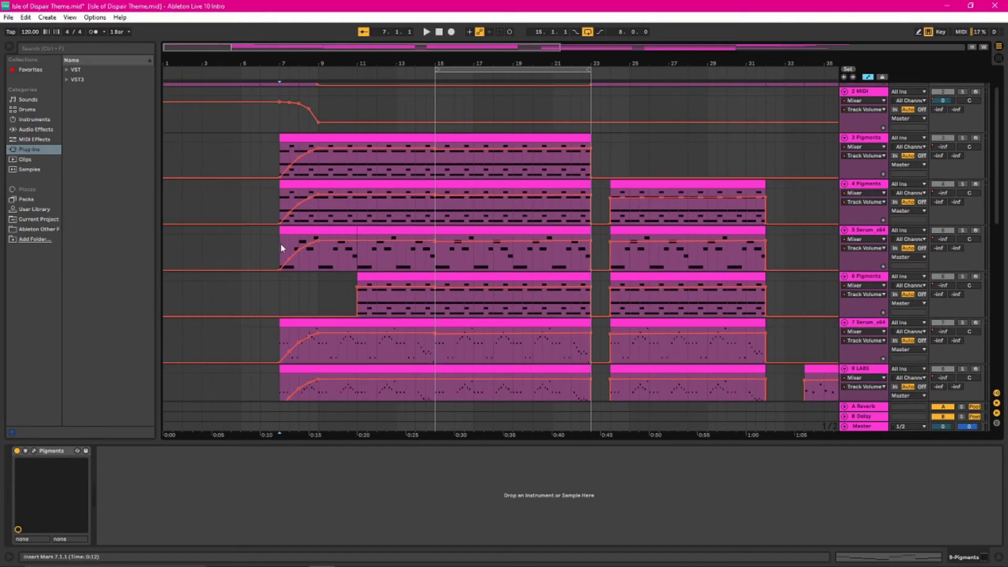
click(282, 248)
scroll(281, 246, down, 2)
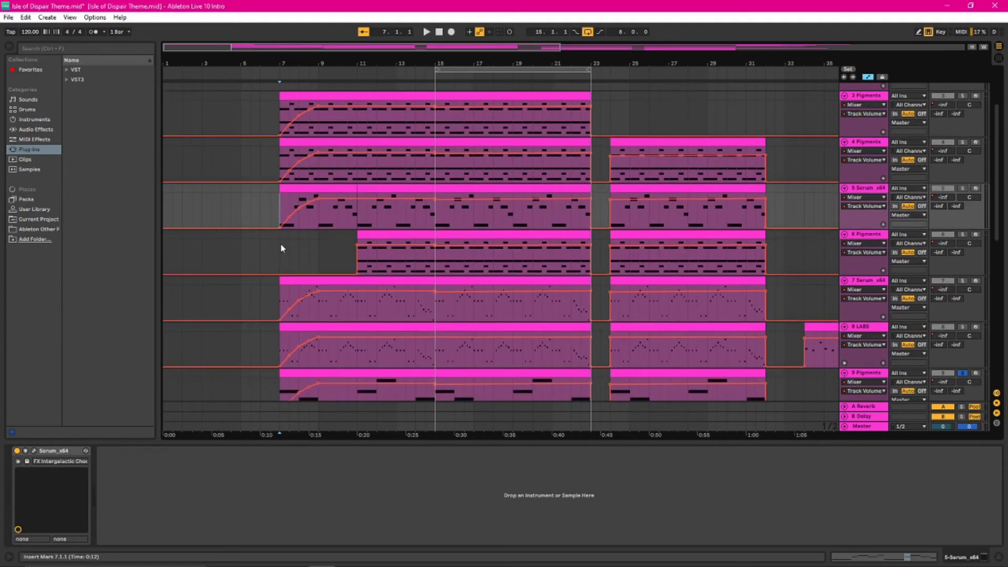
click(285, 298)
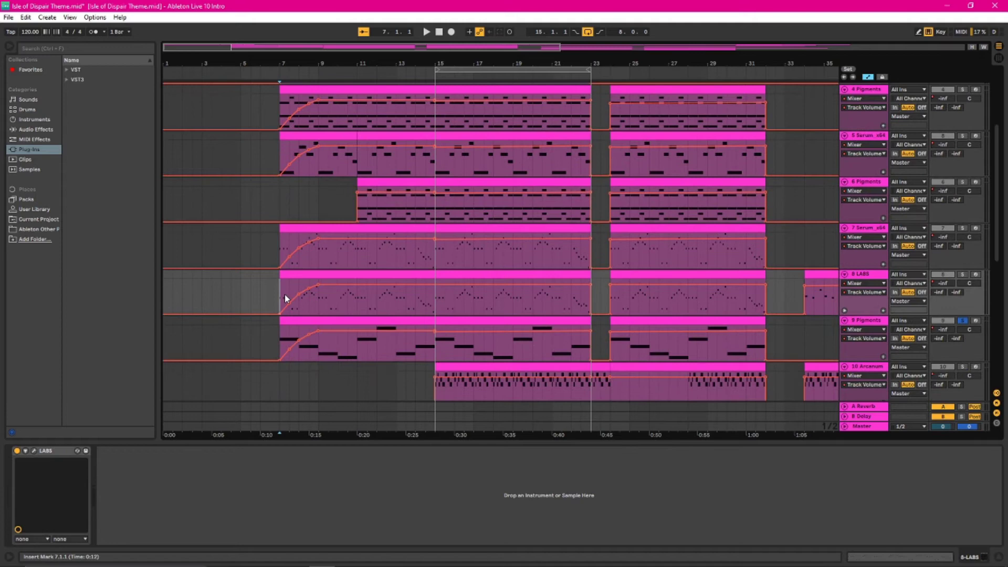
click(348, 199)
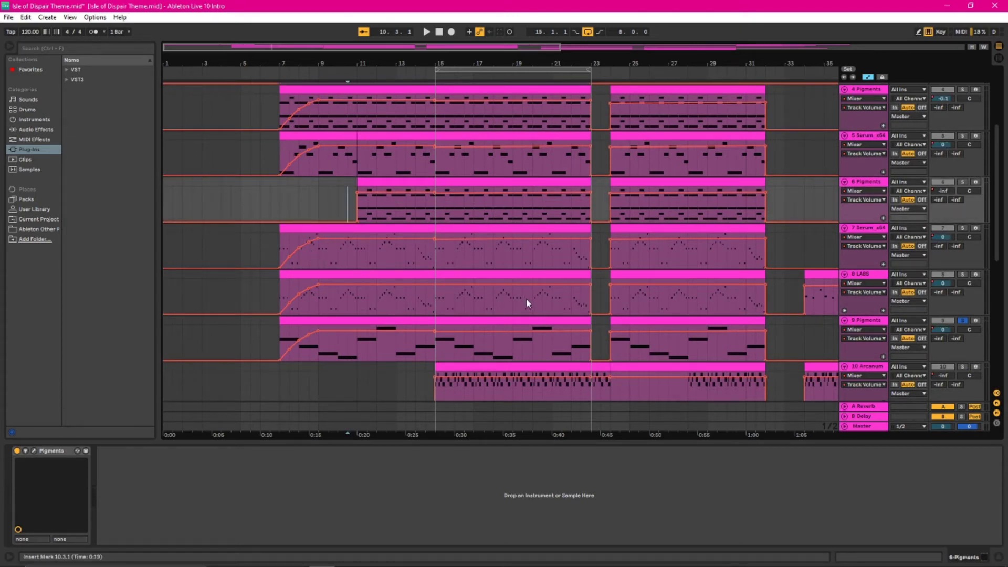
scroll(528, 304, down, 2)
scroll(527, 306, down, 1)
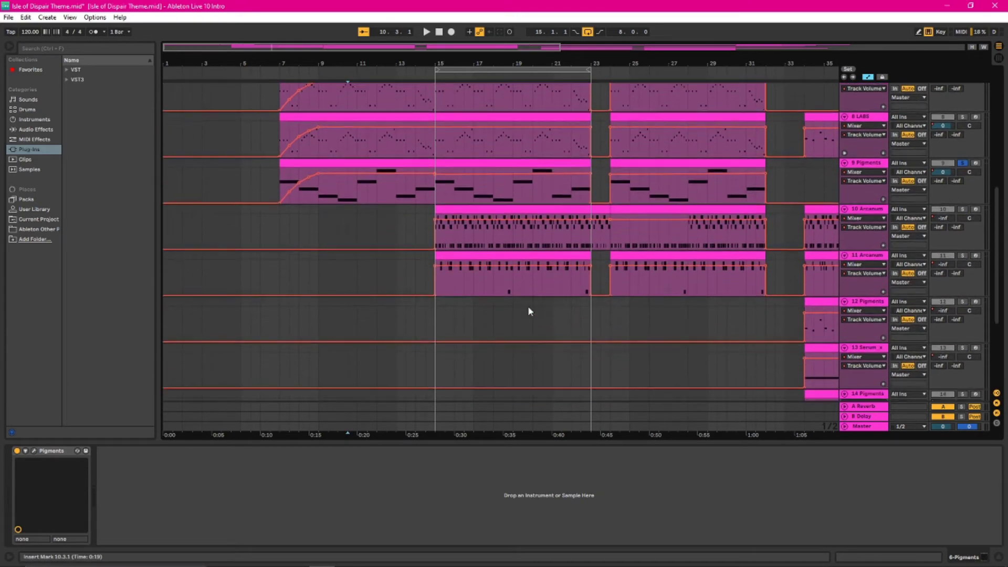
Solo the Arcanum drum tracks and play their parts from bar 15.
click(347, 198)
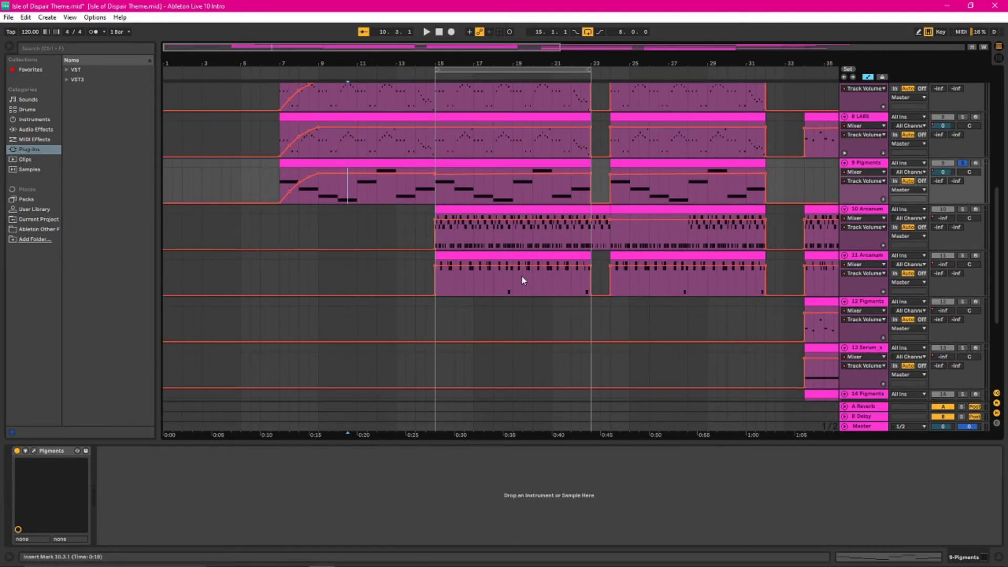
click(439, 240)
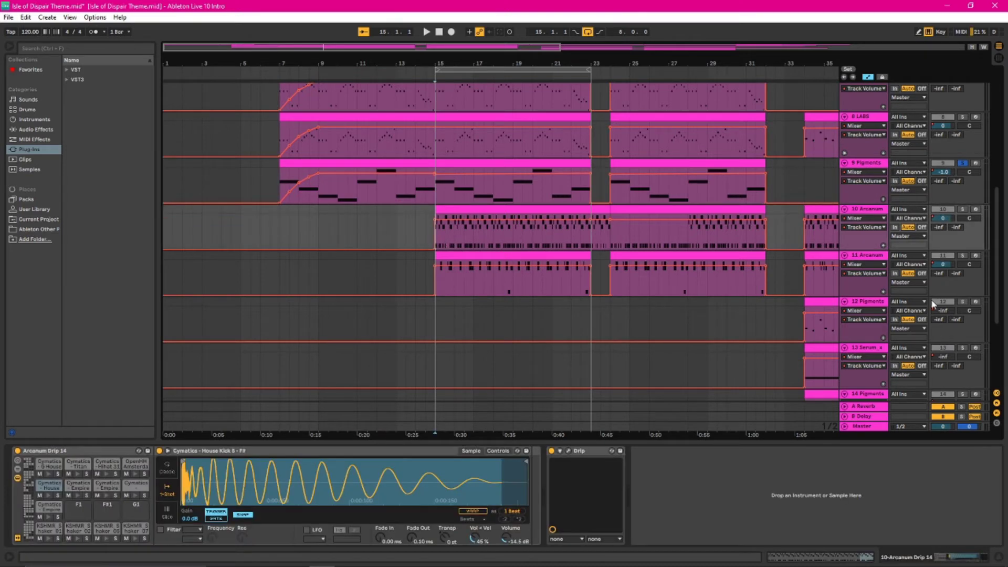
click(960, 209)
key(space)
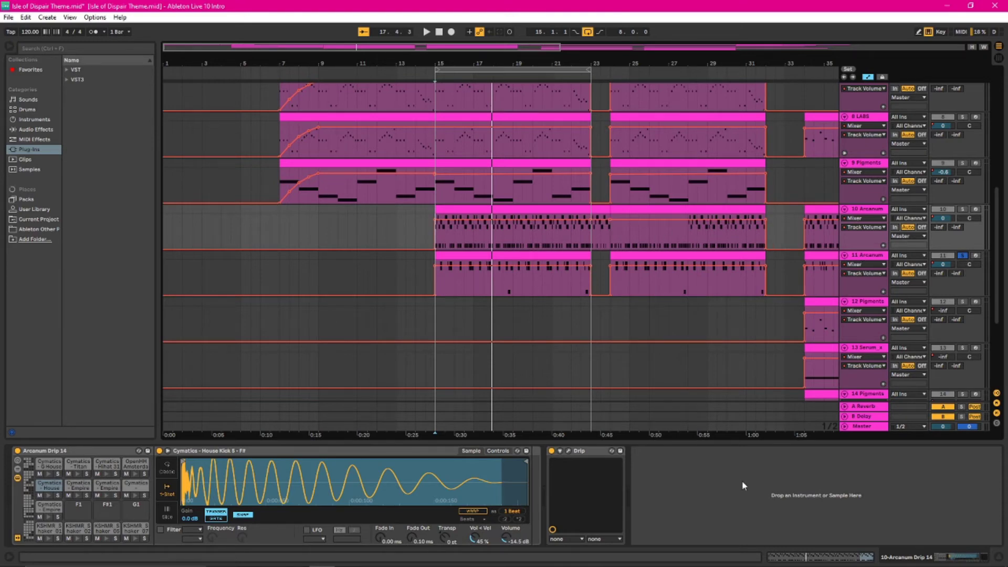
Open the notes of the 10 Arcanum clip, solo that track and play it from bar 15.
key(shift+Tab)
key(space)
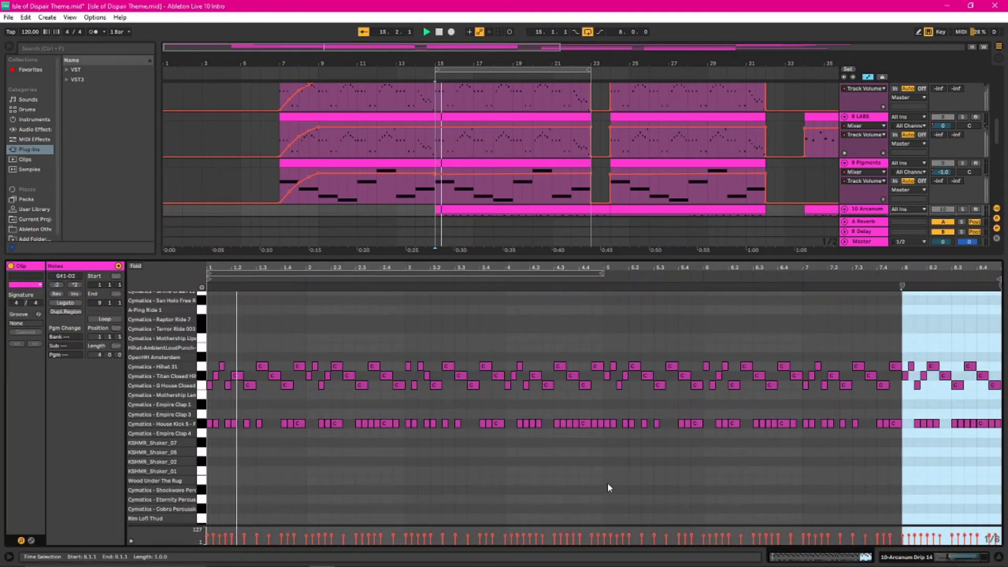
click(955, 207)
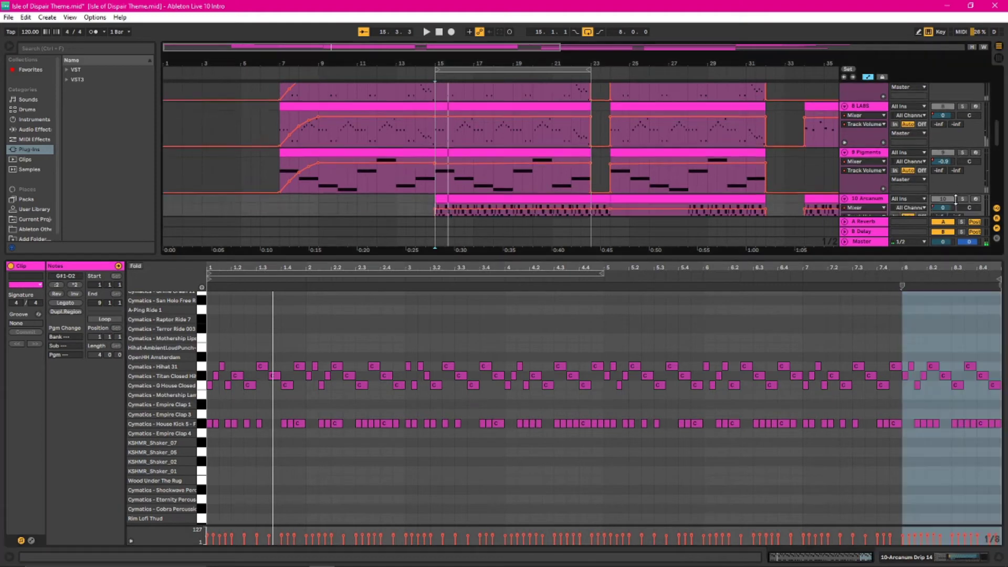
key(space)
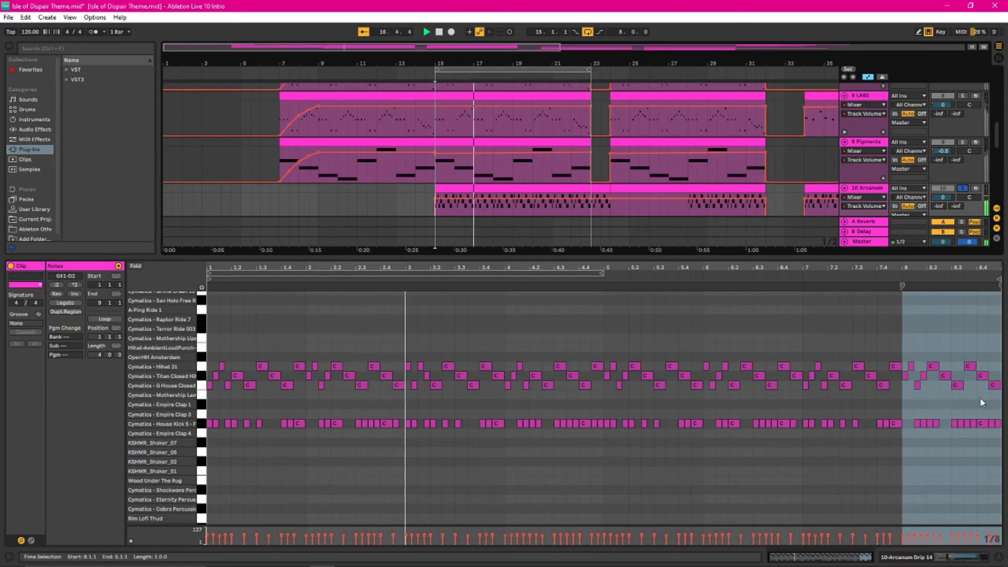
Examine the House Kick and hi-hat rows of the 10 Arcanum clip by selecting their notes while it plays.
click(202, 424)
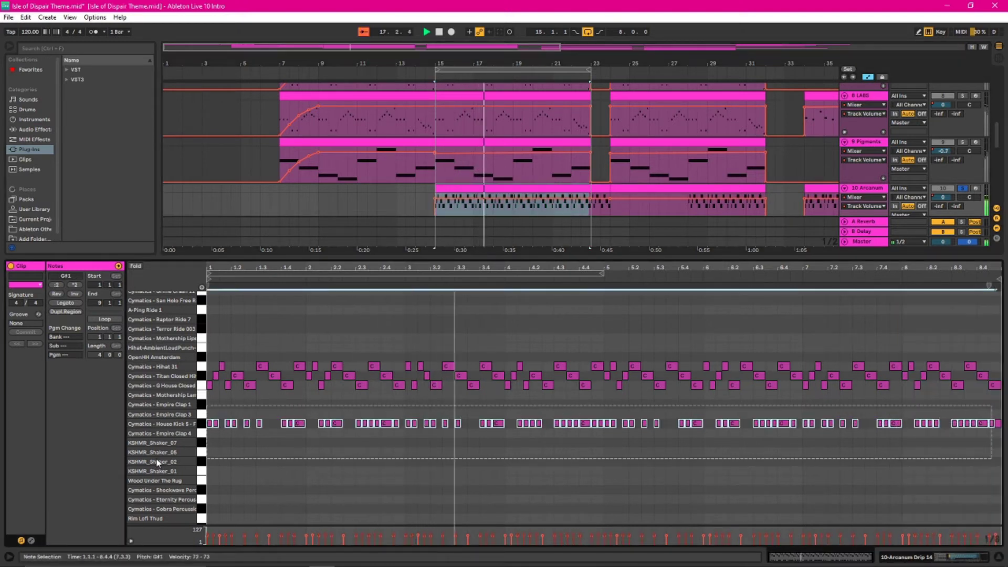
click(616, 403)
drag(994, 353, 462, 347)
click(506, 334)
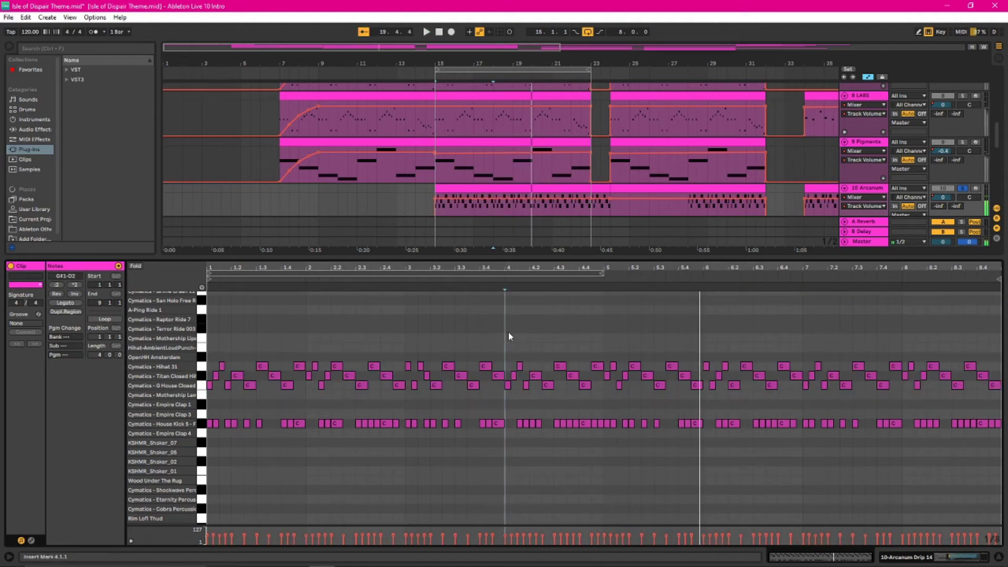
Compare the note patterns of the 10 Arcanum and 11 Arcanum clips that start at bar 15.
drag(604, 214, 581, 215)
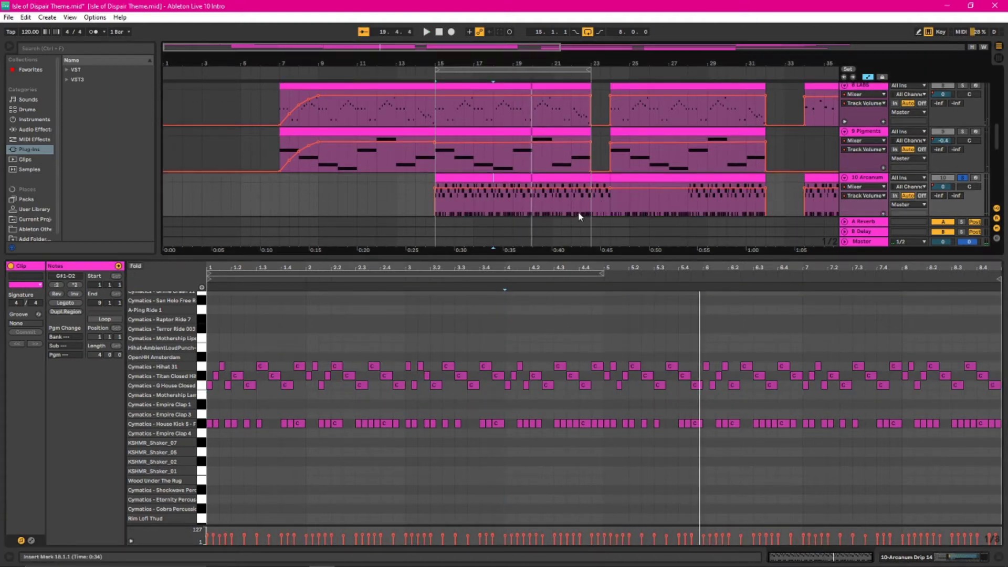
scroll(573, 217, down, 4)
scroll(573, 217, down, 1)
click(438, 186)
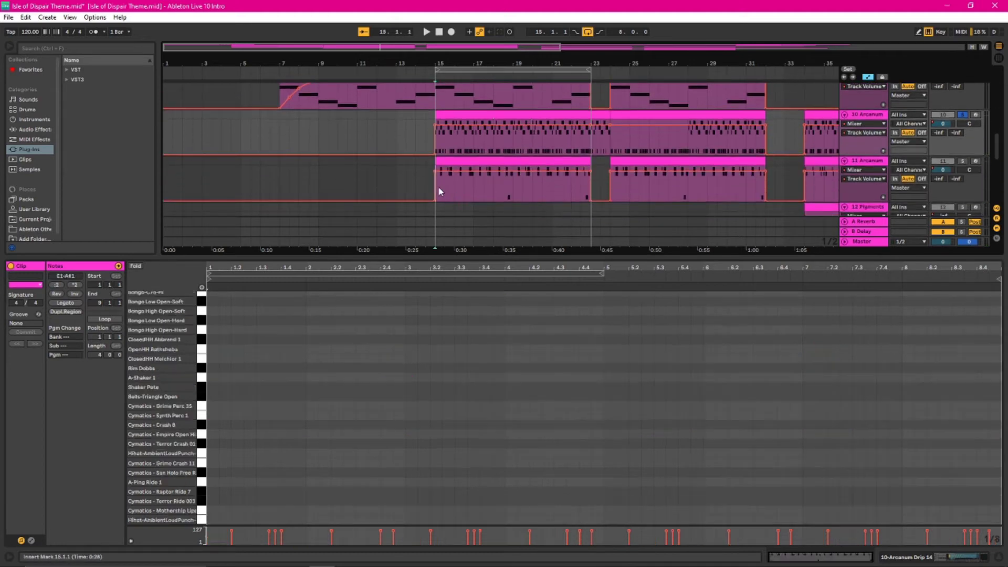
click(499, 129)
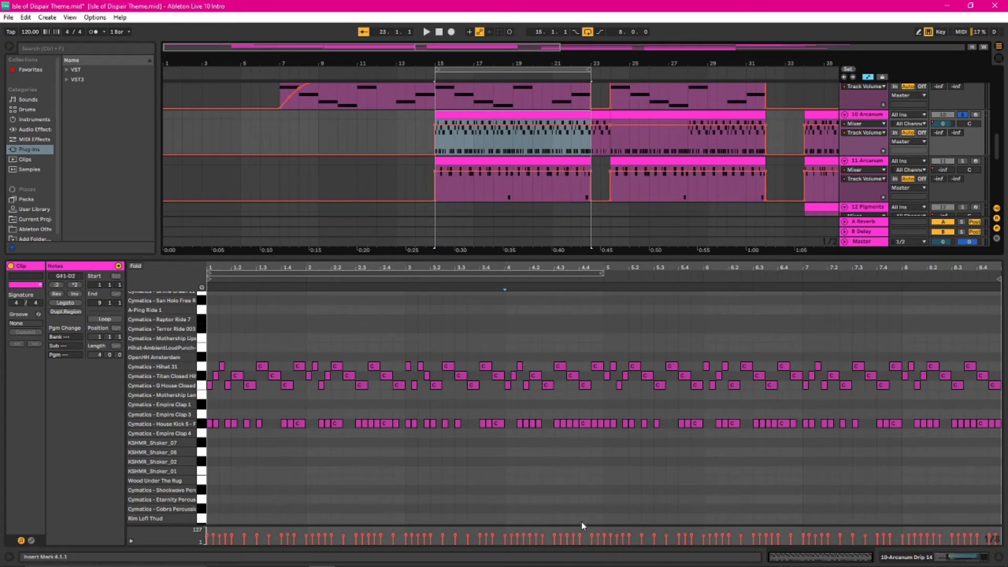
Open the 11 Arcanum clip at bar 15, solo its track and play it.
click(504, 161)
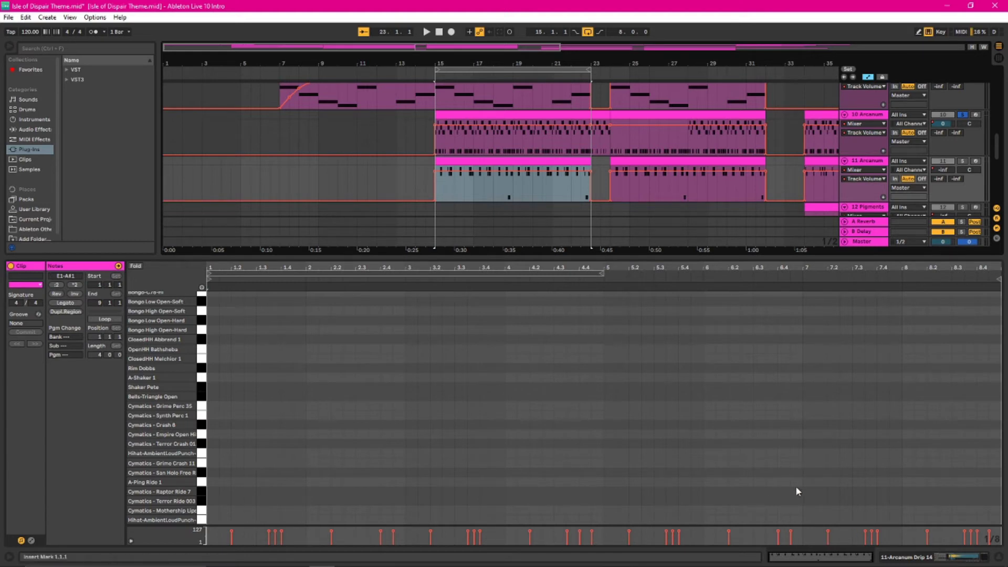
click(963, 162)
key(space)
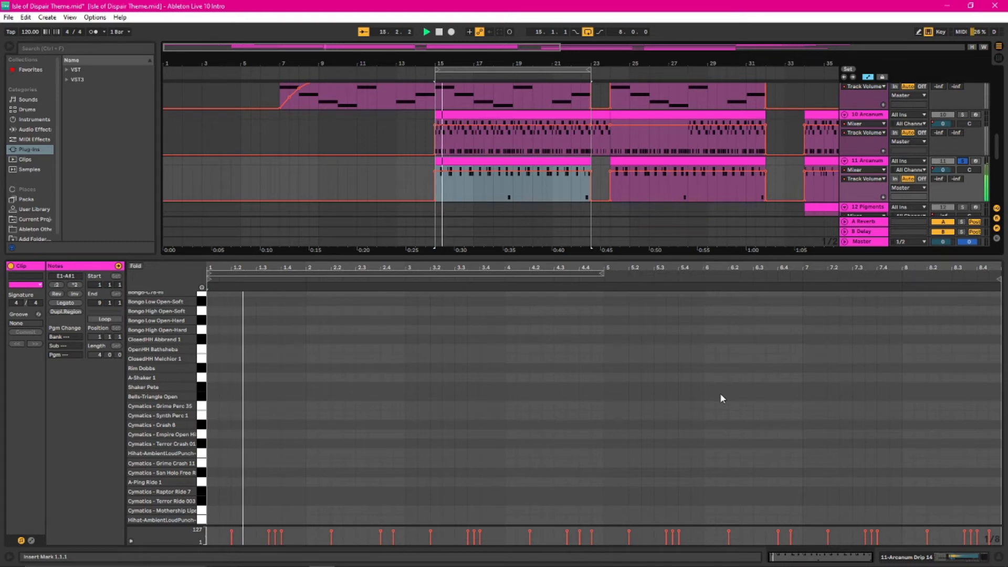
Unsolo the 11 Arcanum track and play the full mix while examining the Empire Clap notes in its clip.
click(963, 161)
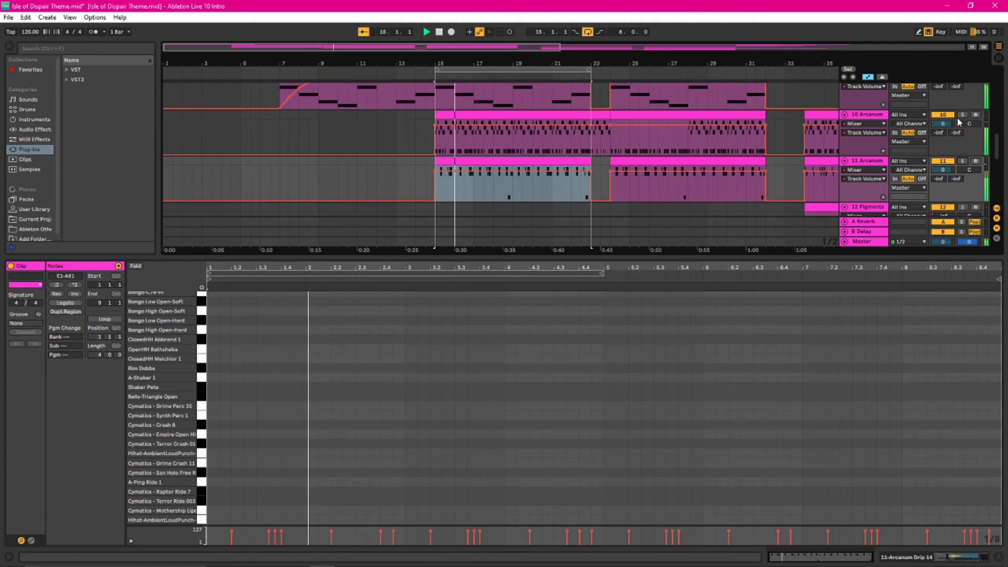
scroll(964, 123, up, 3)
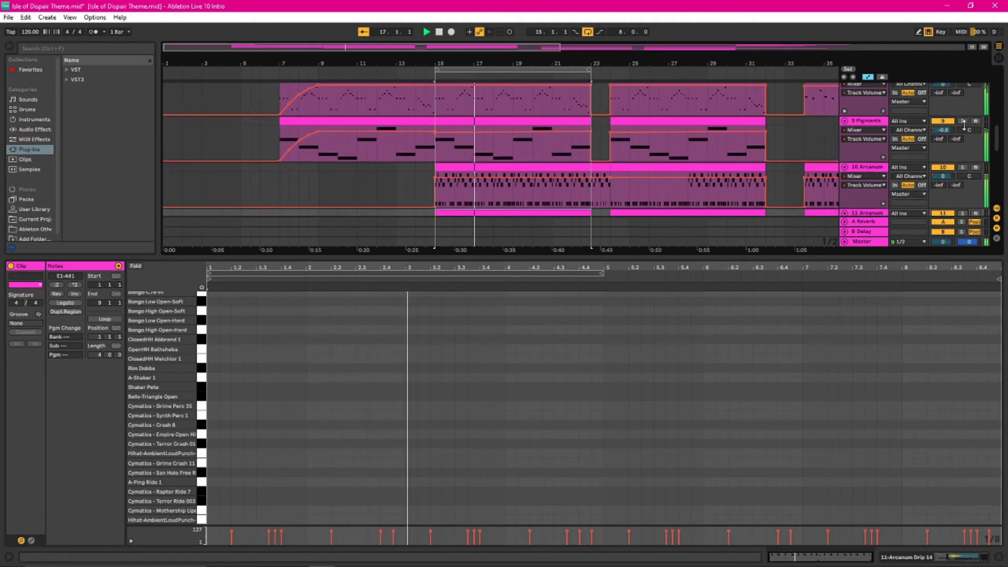
scroll(964, 123, down, 3)
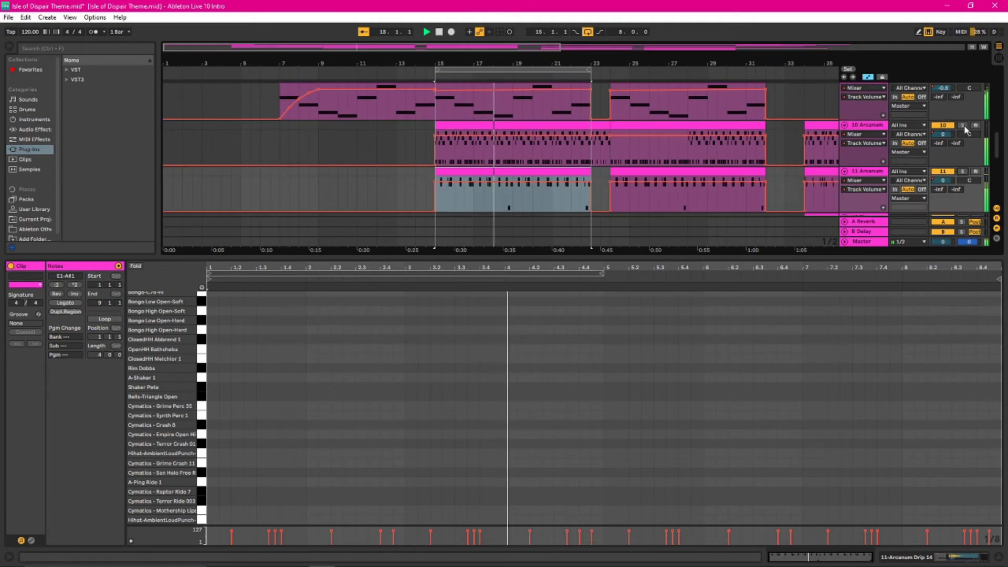
scroll(677, 382, down, 5)
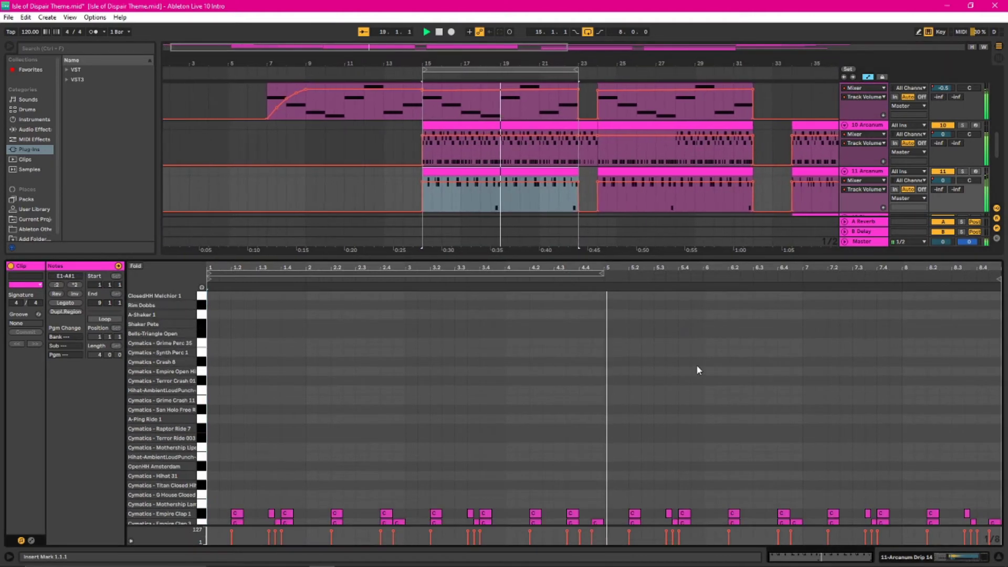
scroll(701, 367, down, 2)
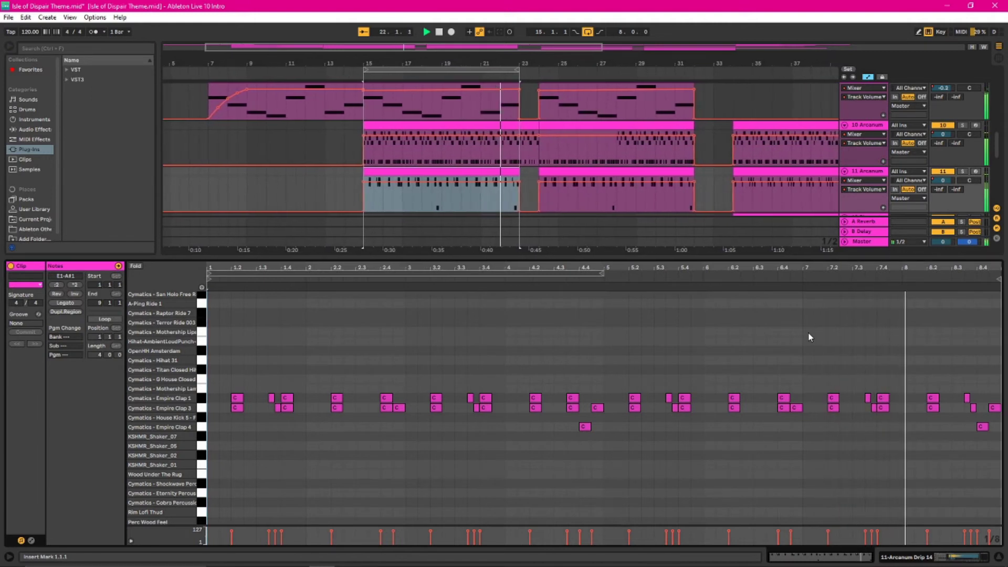
key(space)
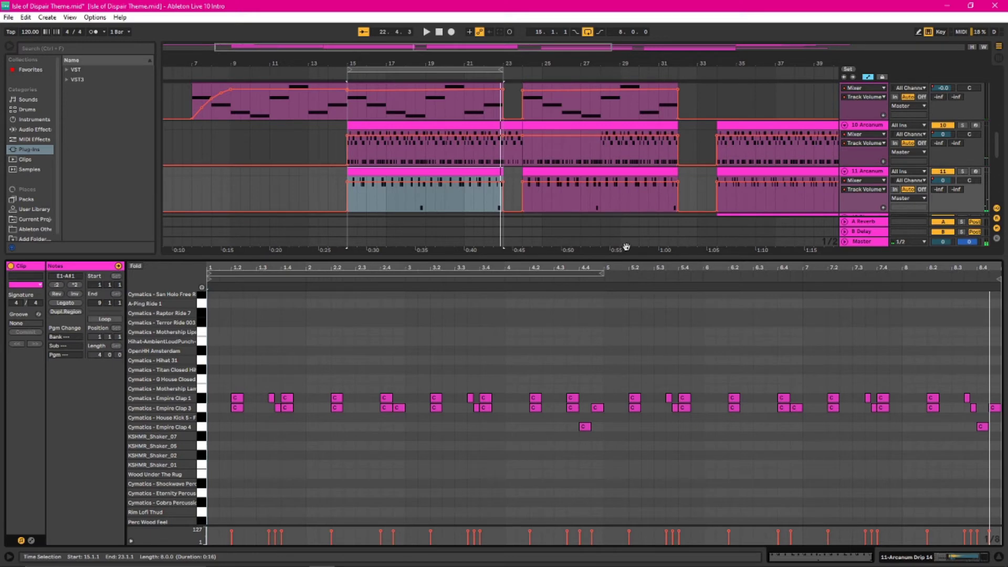
Review the break at bar 23 across the whole arrangement, from the 15 Piano V2 clips up to the 1 Mellotron V strings.
click(513, 204)
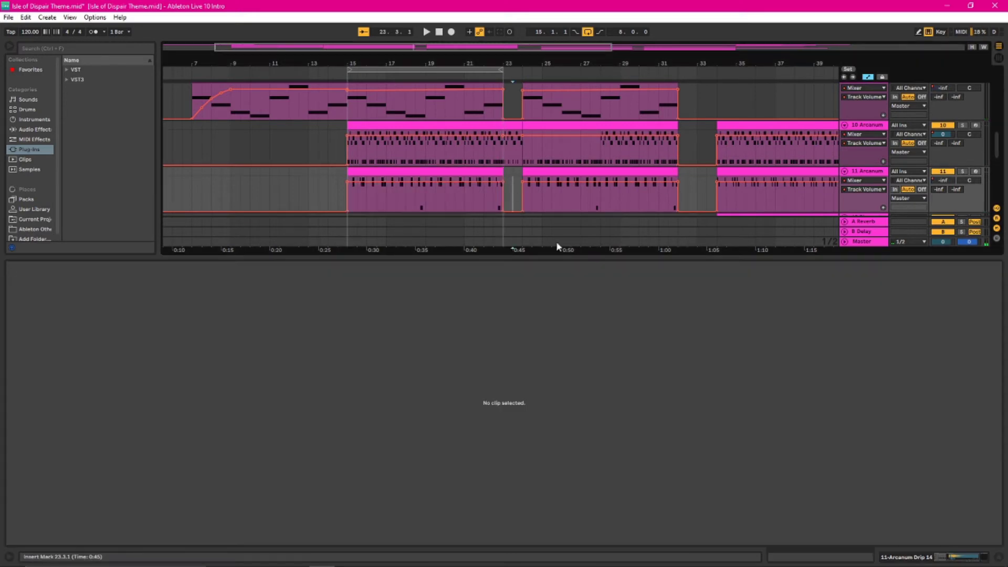
drag(586, 260, 573, 462)
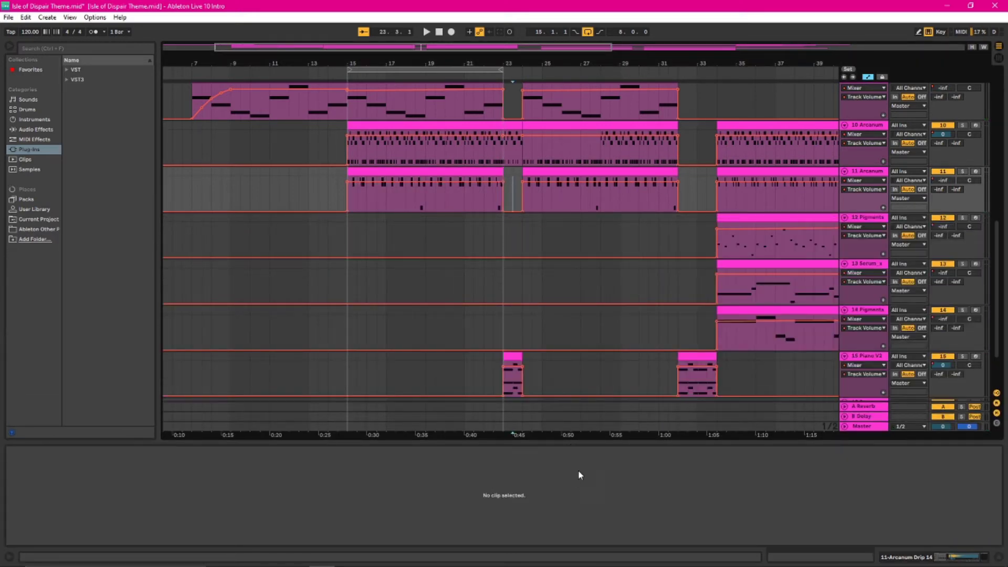
scroll(594, 324, up, 8)
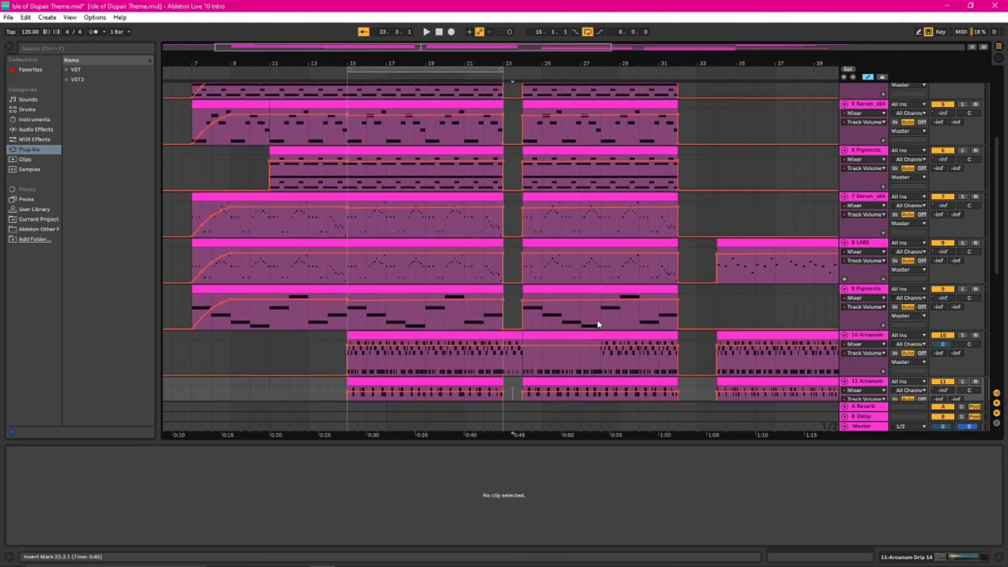
scroll(599, 324, up, 7)
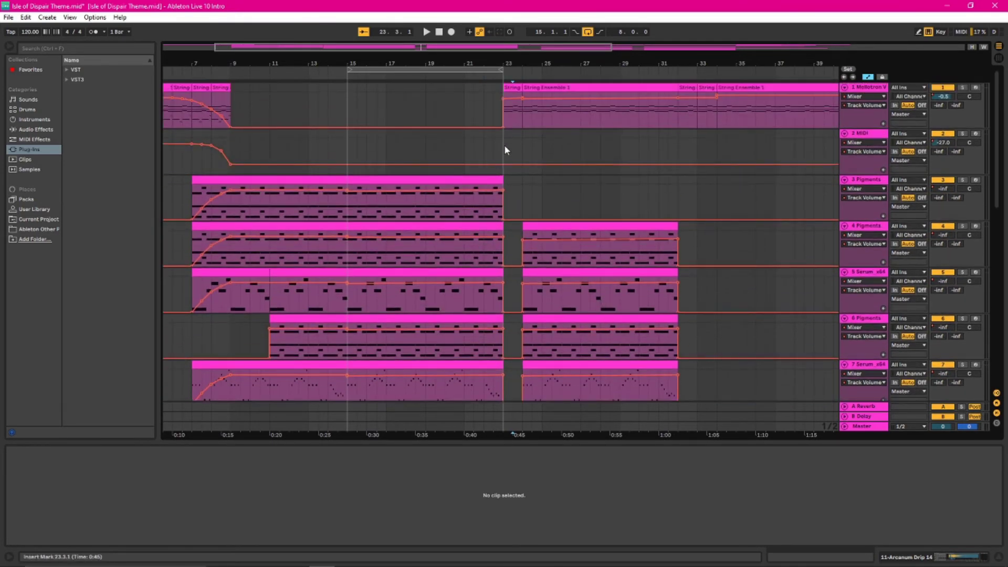
click(504, 147)
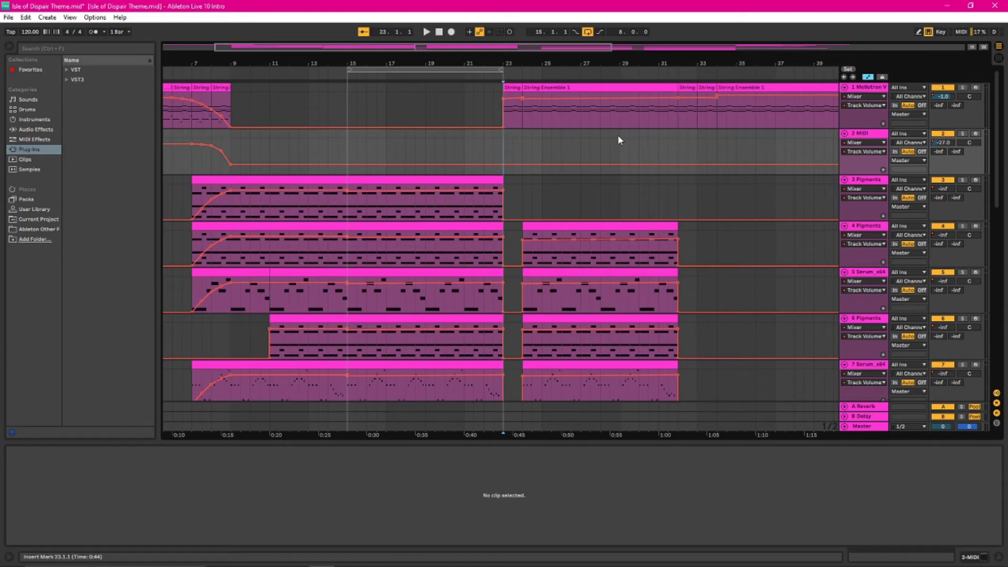
scroll(610, 199, down, 3)
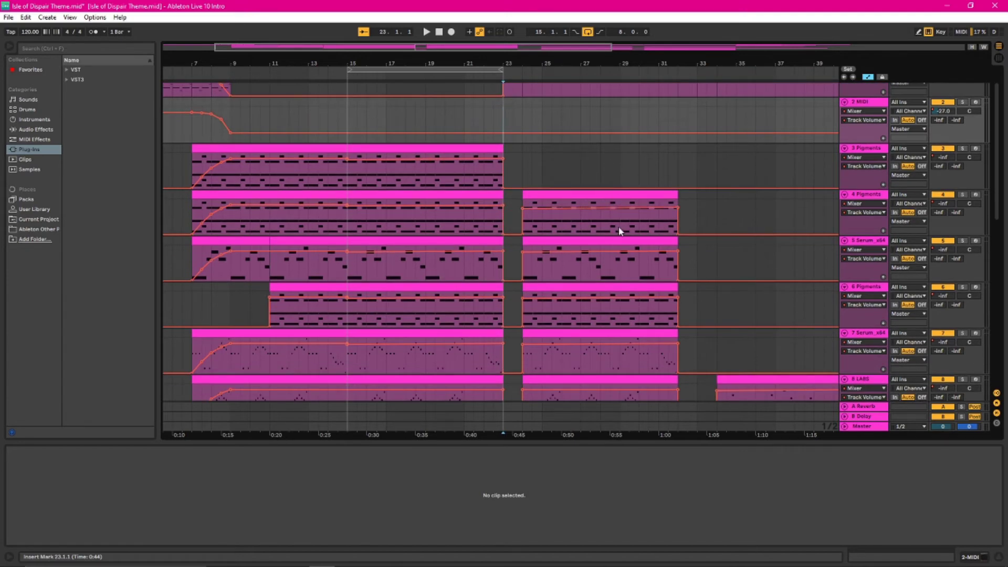
scroll(621, 227, up, 3)
Play the full mix from bar 22 with the loop still on.
click(483, 152)
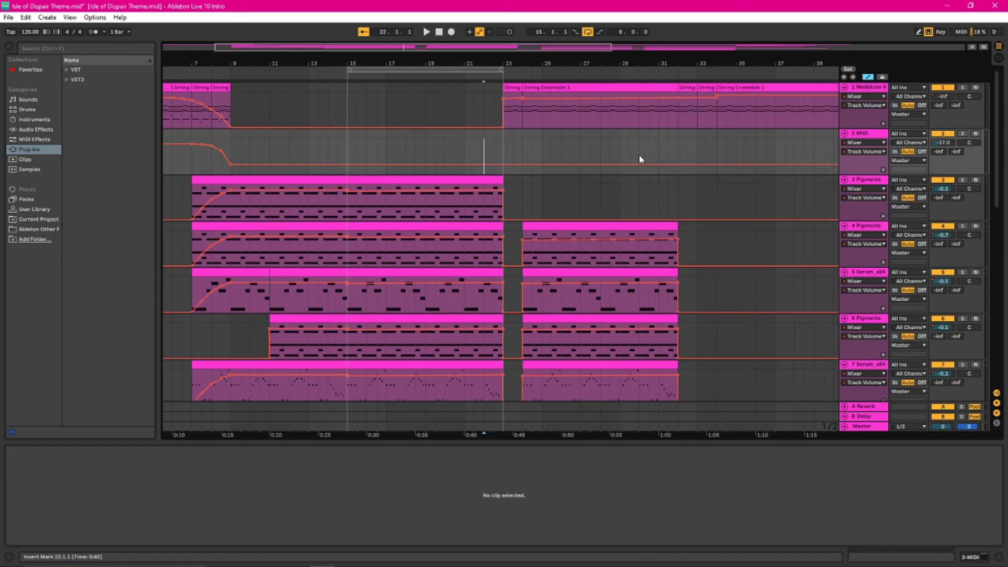
key(space)
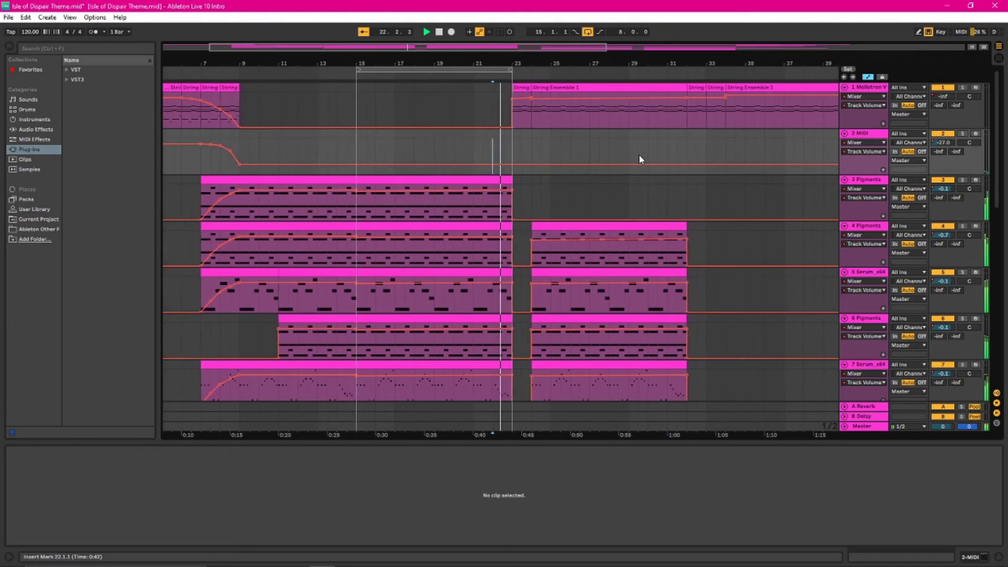
key(space)
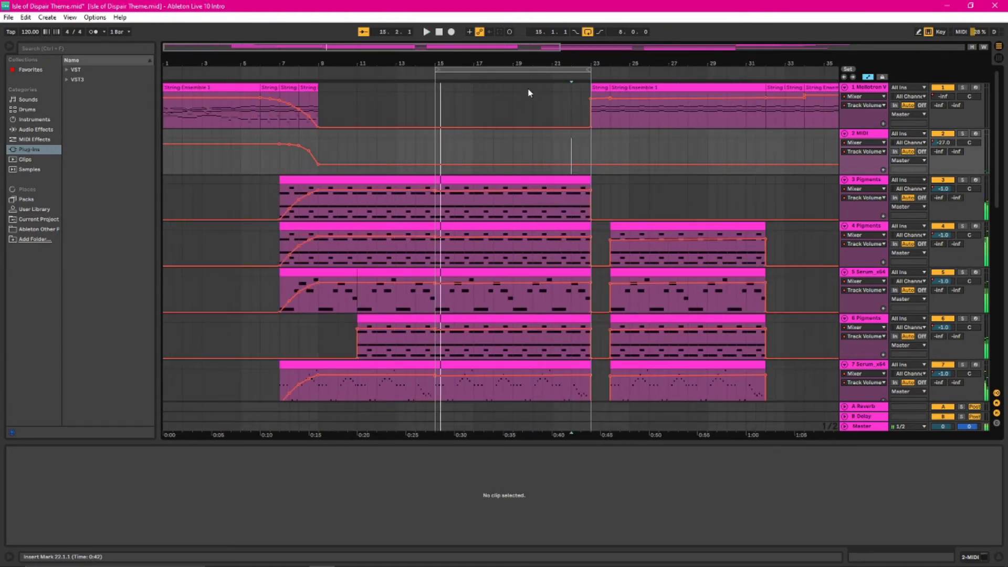
Turn off looping, play from bar 22 and move the eight-bar loop range to start at bar 24.
click(549, 69)
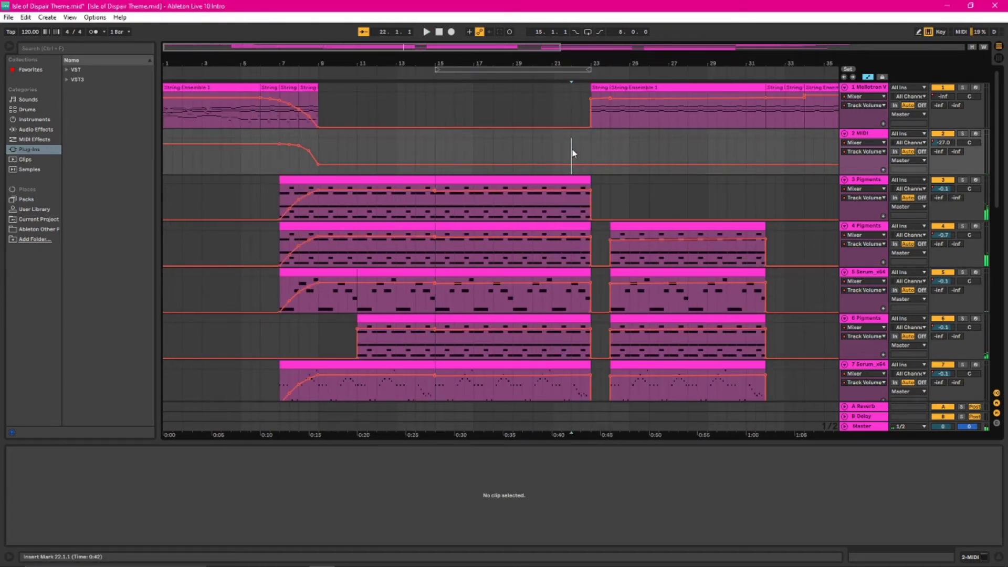
key(space)
drag(505, 70, 658, 74)
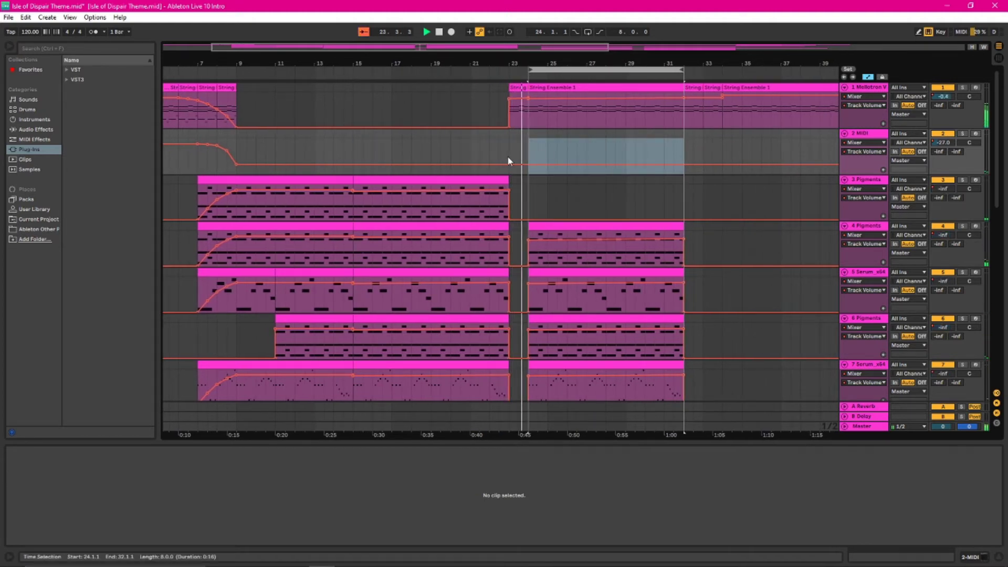
Replay the transition from bar 22 through the strings break to bar 24.
click(490, 153)
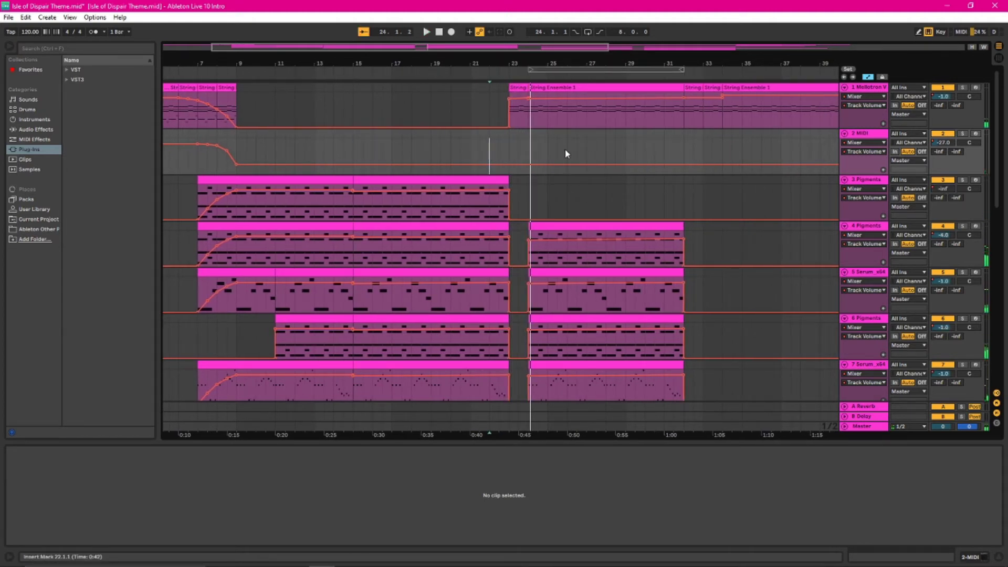
key(space)
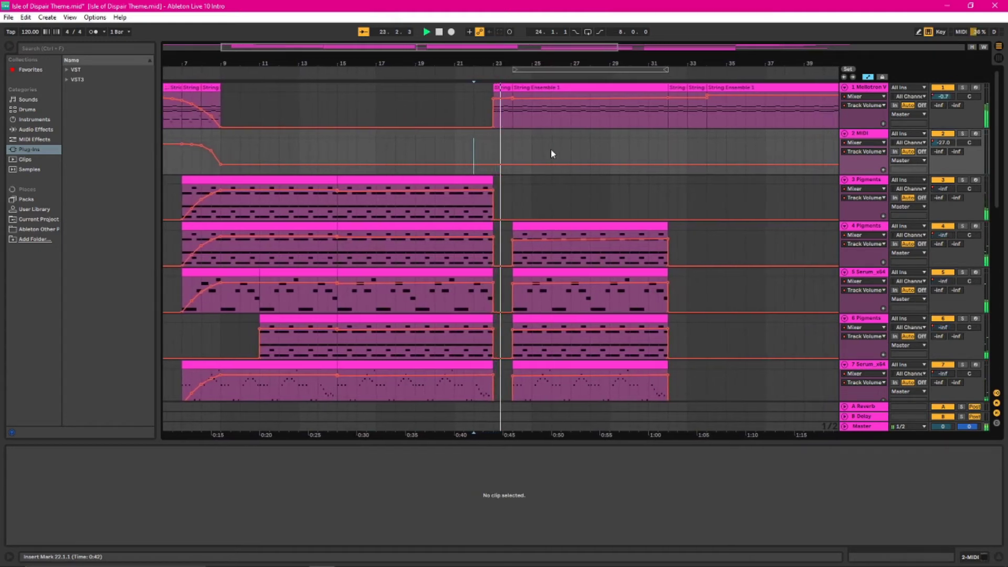
key(space)
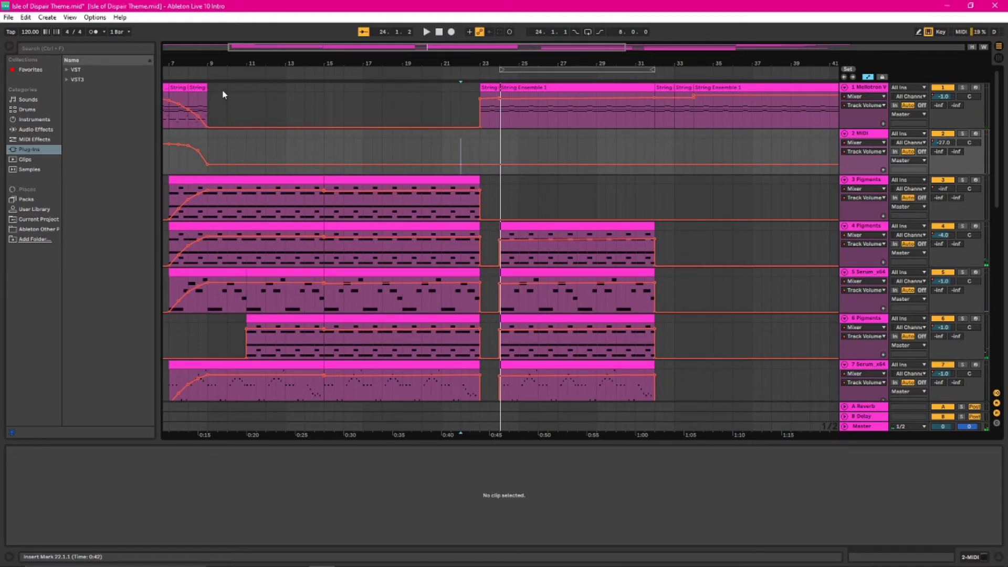
Open the 1 Mellotron V String Ensemble clip at bar 8 and enlarge its note view.
click(202, 83)
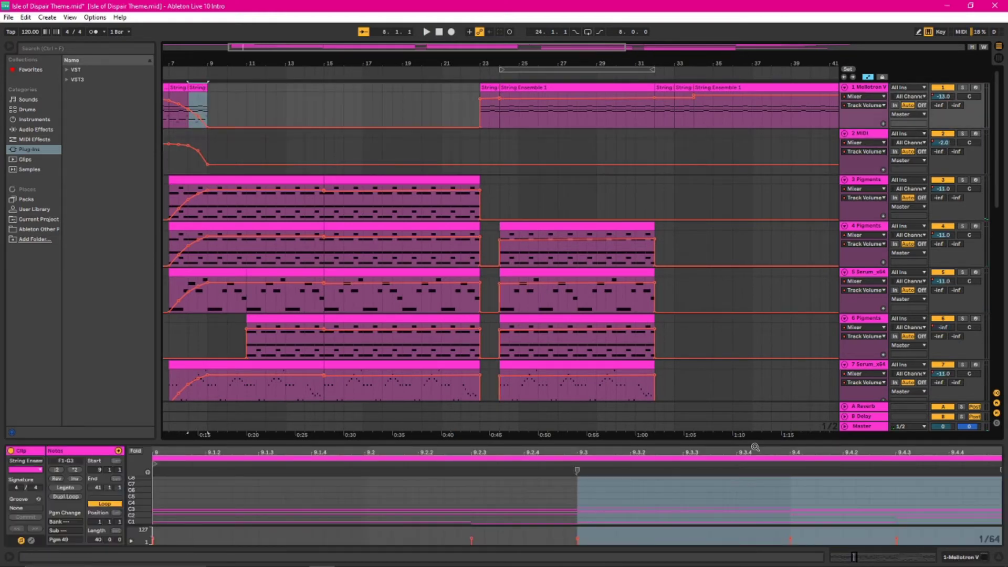
mouse_move(756, 444)
mouse_down()
mouse_move(779, 353)
mouse_move(779, 231)
mouse_up()
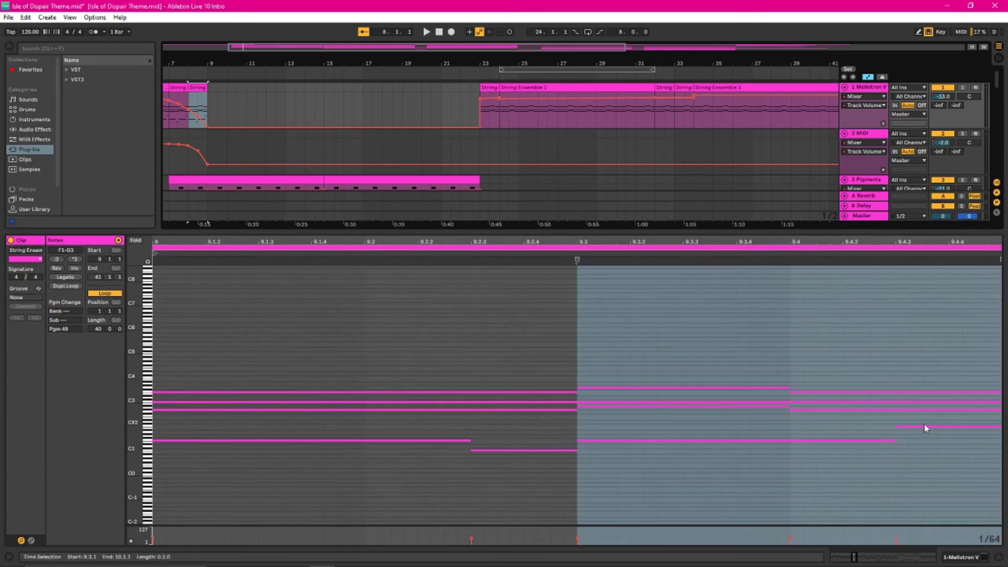
Shrink the note view, select the 1 Mellotron V clip at bar 23 and move the insert marker to bar 24.
drag(693, 234, 682, 445)
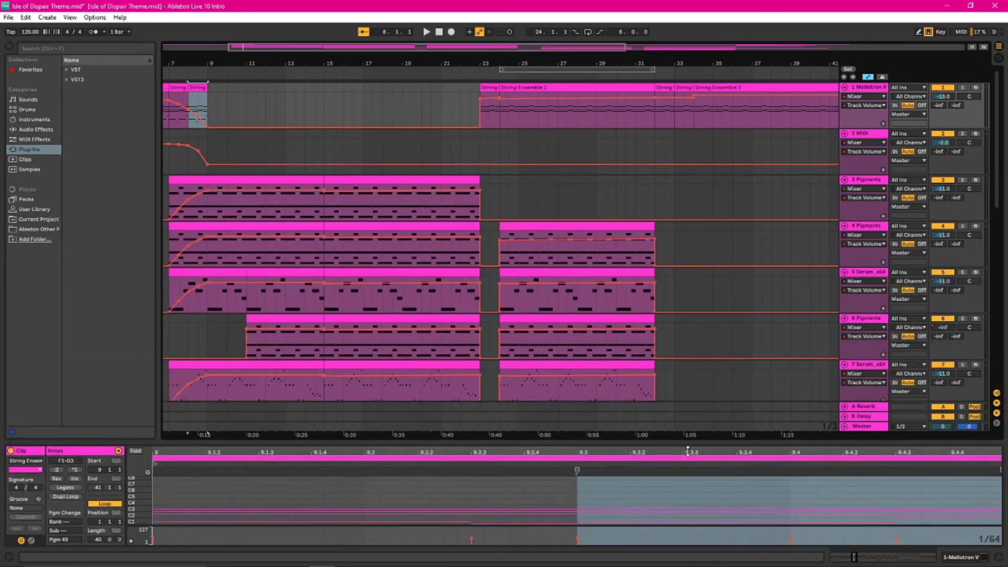
click(489, 108)
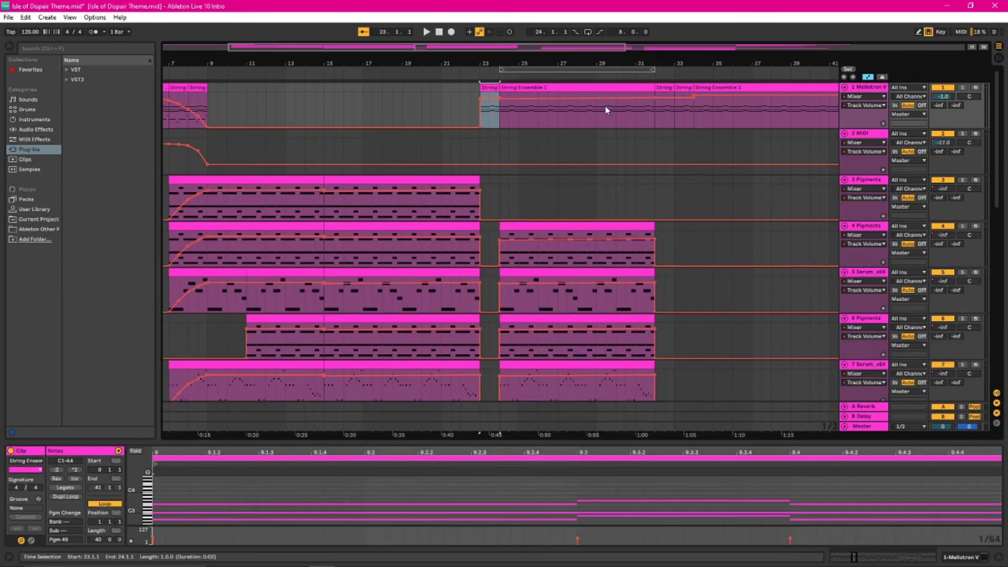
click(500, 198)
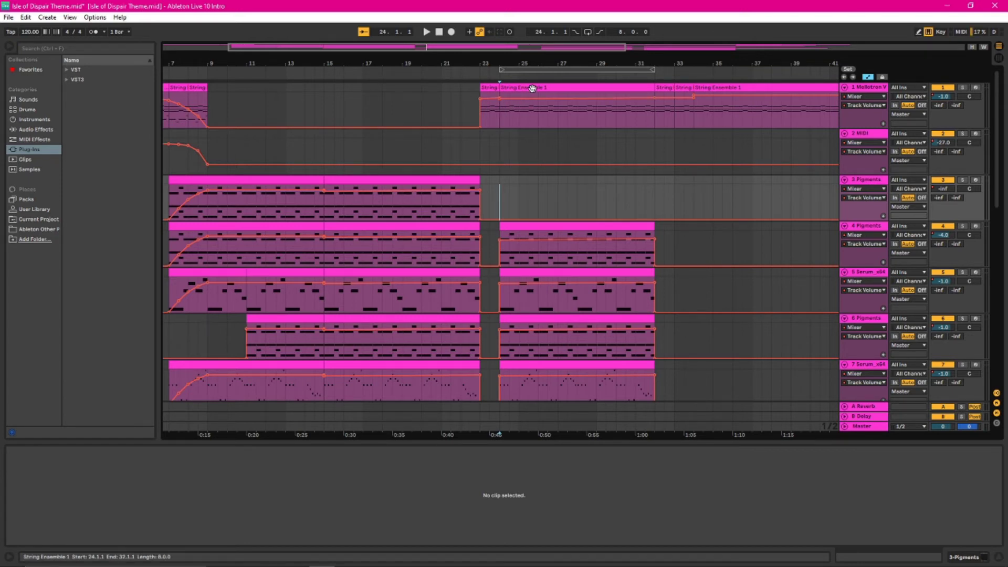
Play the full mix from the start of the bar 24 section to about bar 28.
click(502, 121)
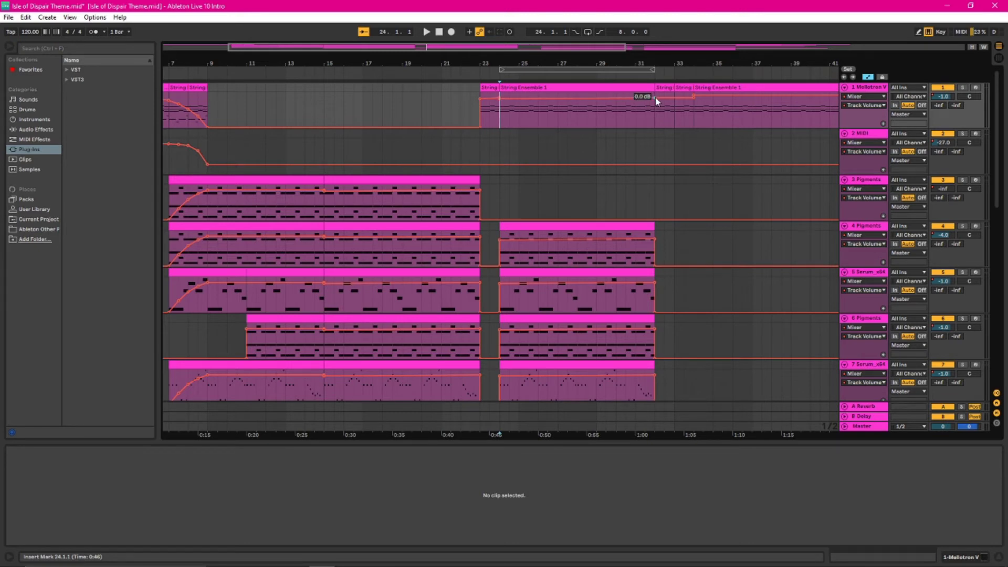
scroll(634, 175, down, 1)
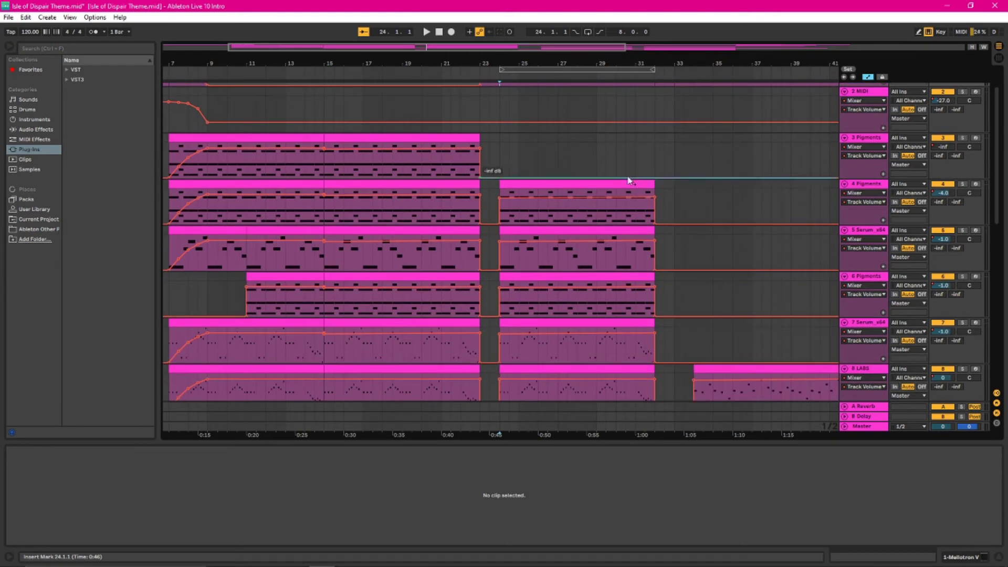
click(504, 207)
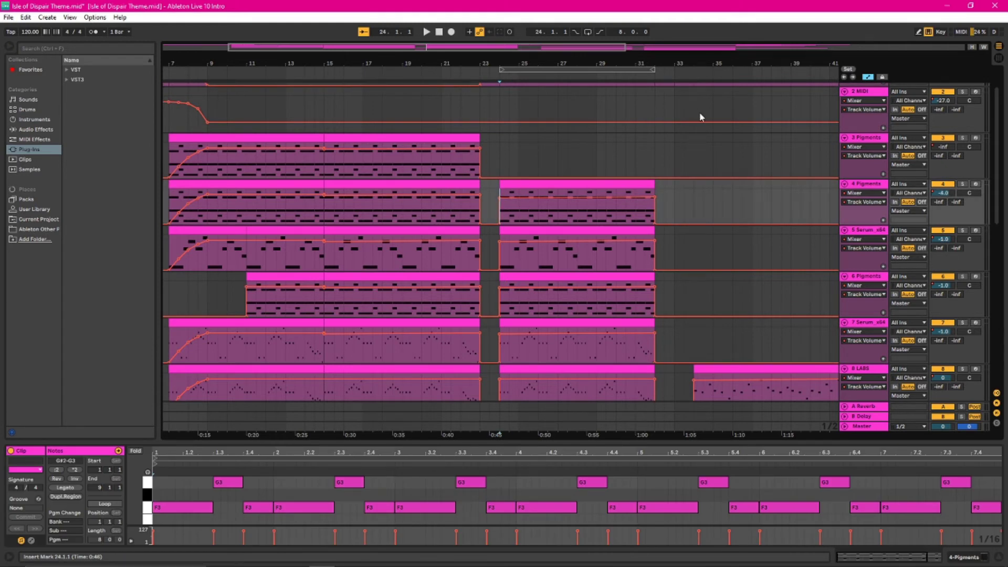
key(space)
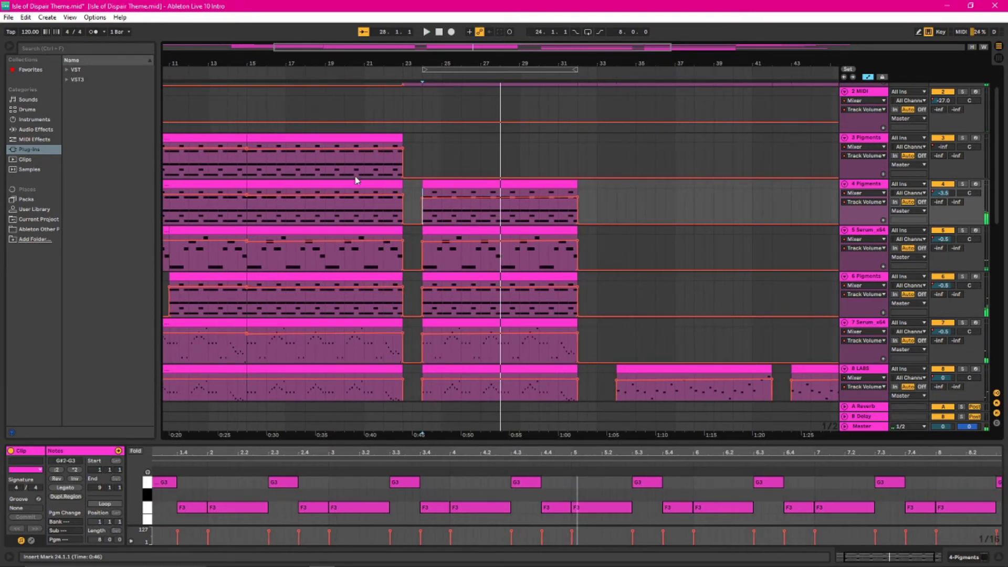
Solo the 3 Pigments track, listen to it from bar 18.3 and stop playback at the section after bar 24.
click(316, 165)
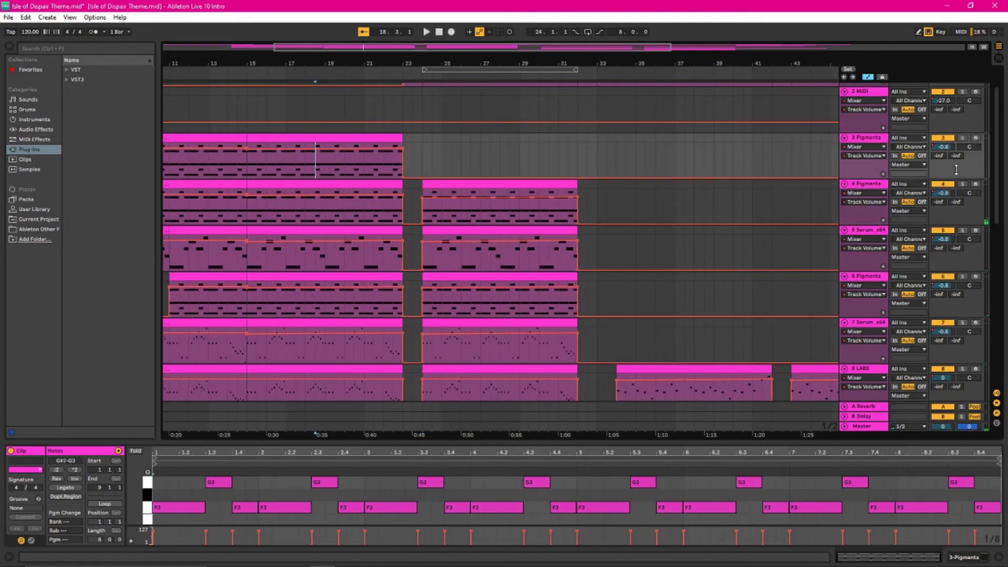
click(963, 138)
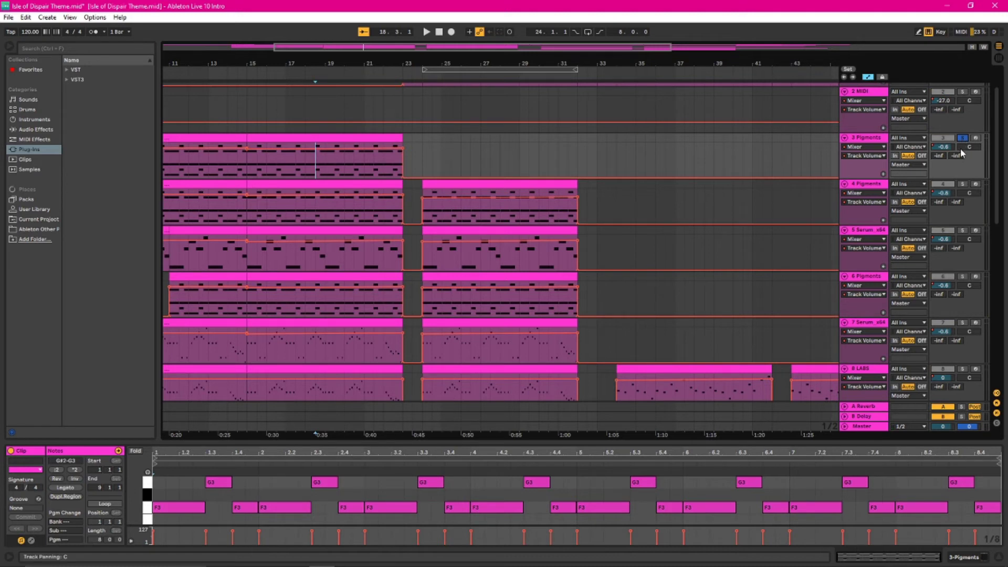
key(space)
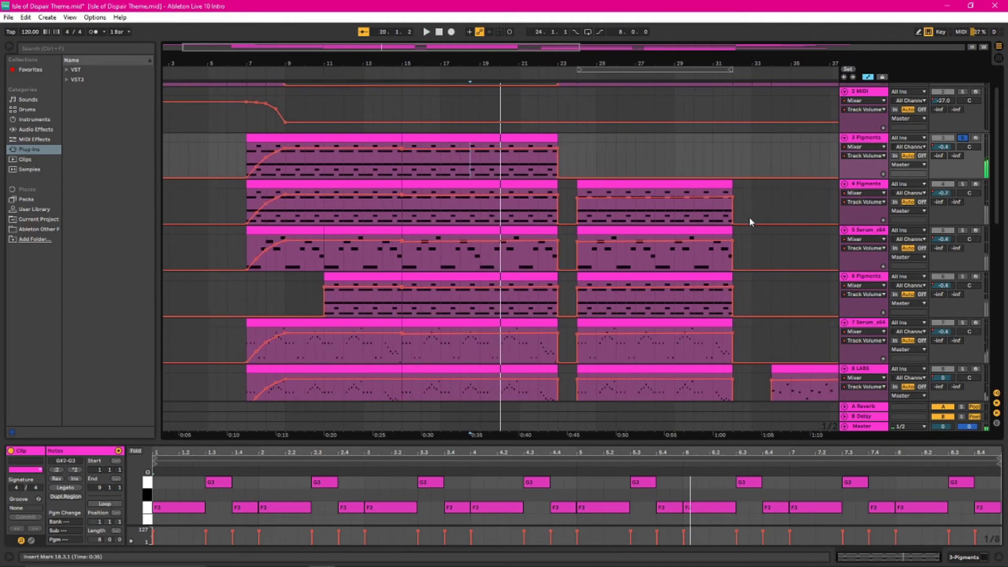
click(636, 223)
key(space)
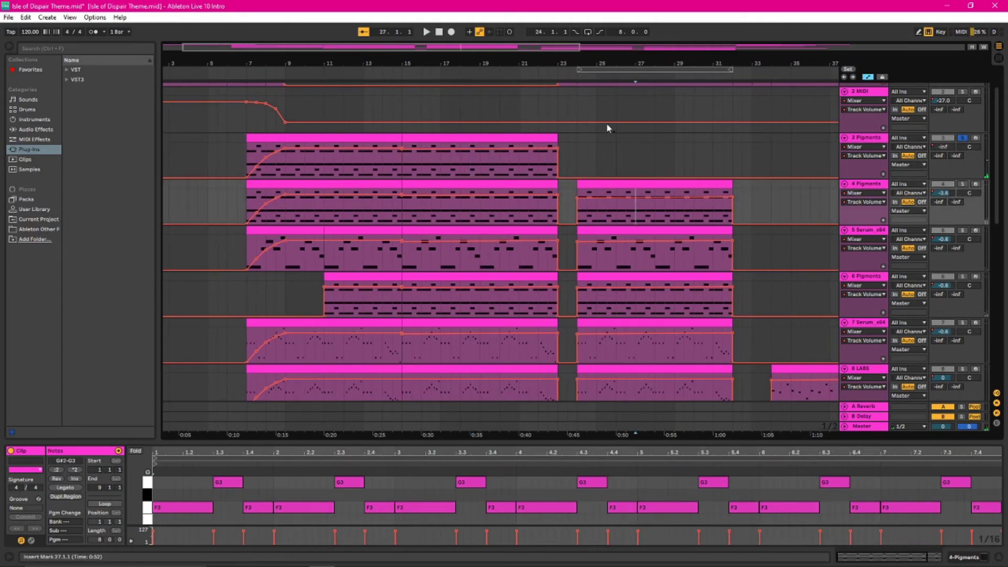
Open the 1 Mellotron V String Ensemble clip spanning bars 24 to 32 and compare it with the tracks below.
scroll(606, 126, up, 2)
click(608, 90)
scroll(649, 226, down, 3)
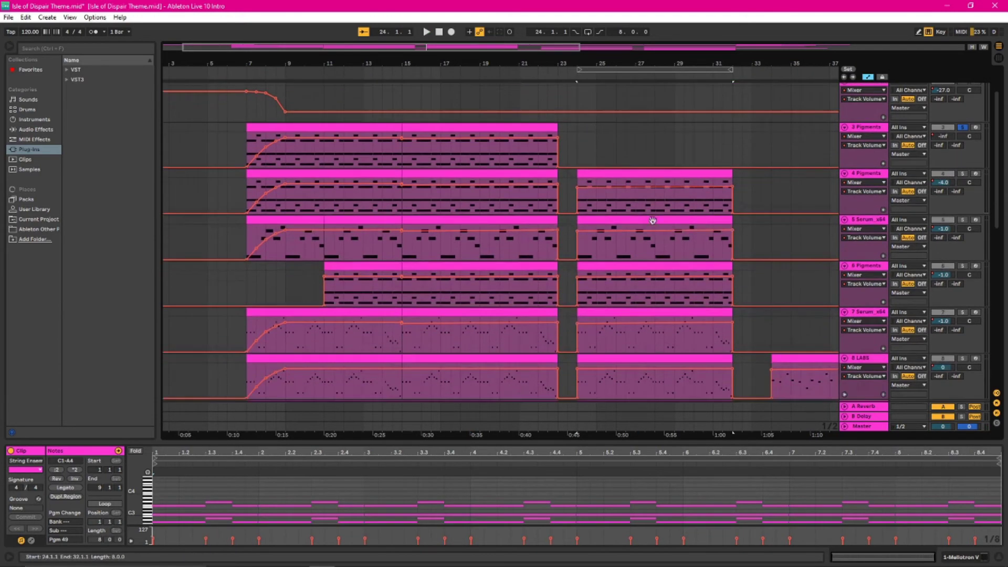
click(271, 156)
click(329, 214)
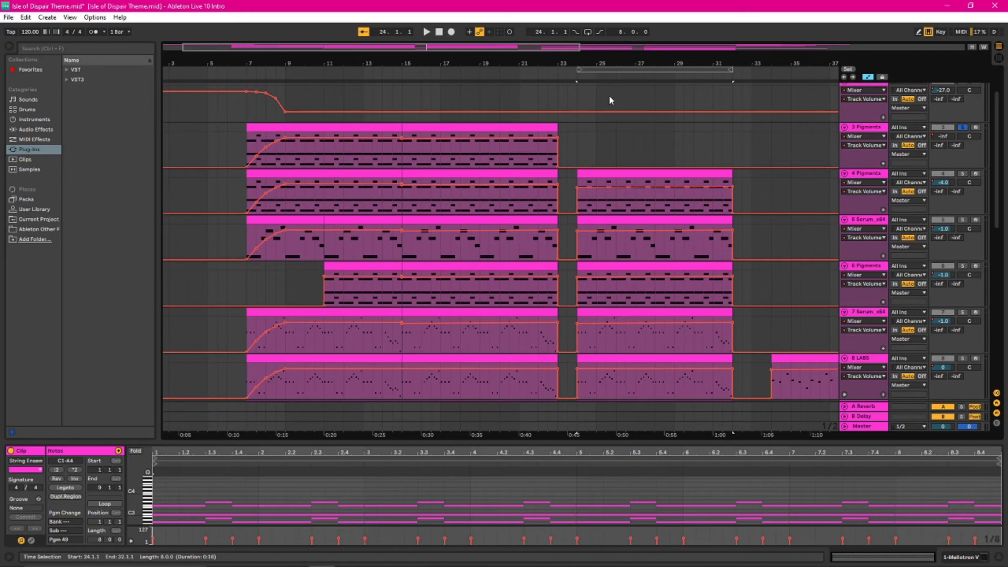
mouse_move(539, 184)
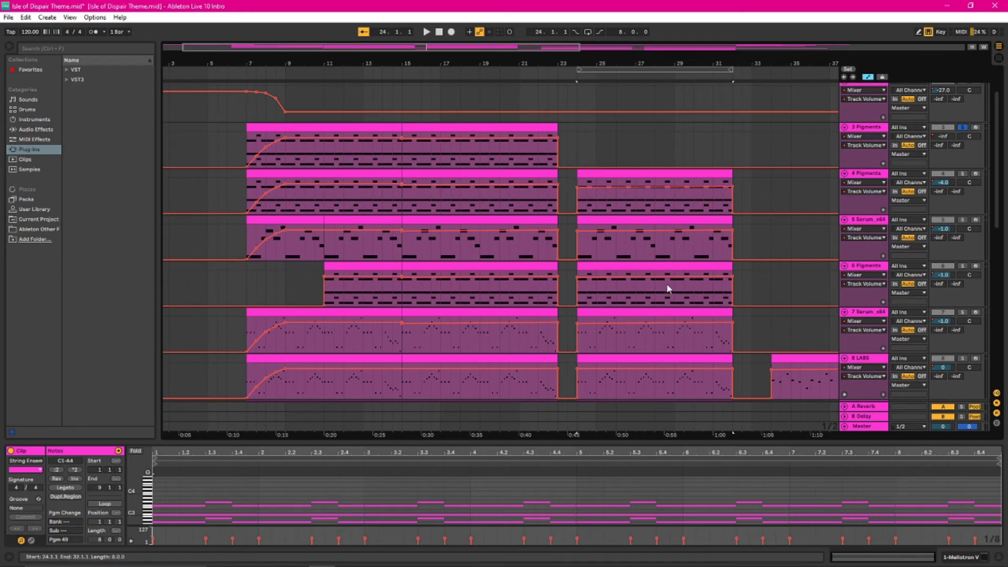
scroll(668, 280, up, 3)
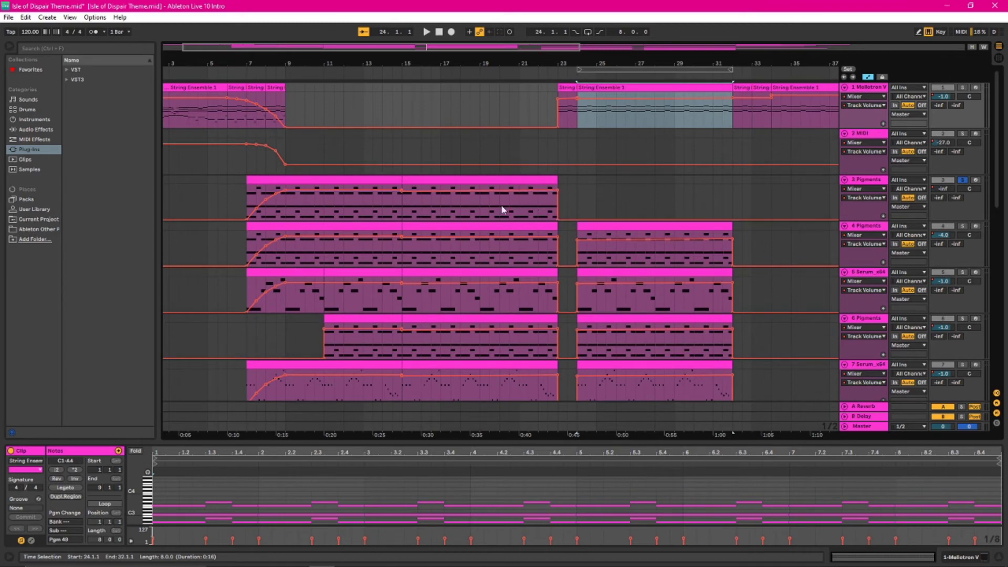
Place the insert marker at bar 24 on the 5 Serum_x64 track and clear the solo to restore the full mix.
click(597, 210)
click(630, 117)
scroll(682, 277, down, 5)
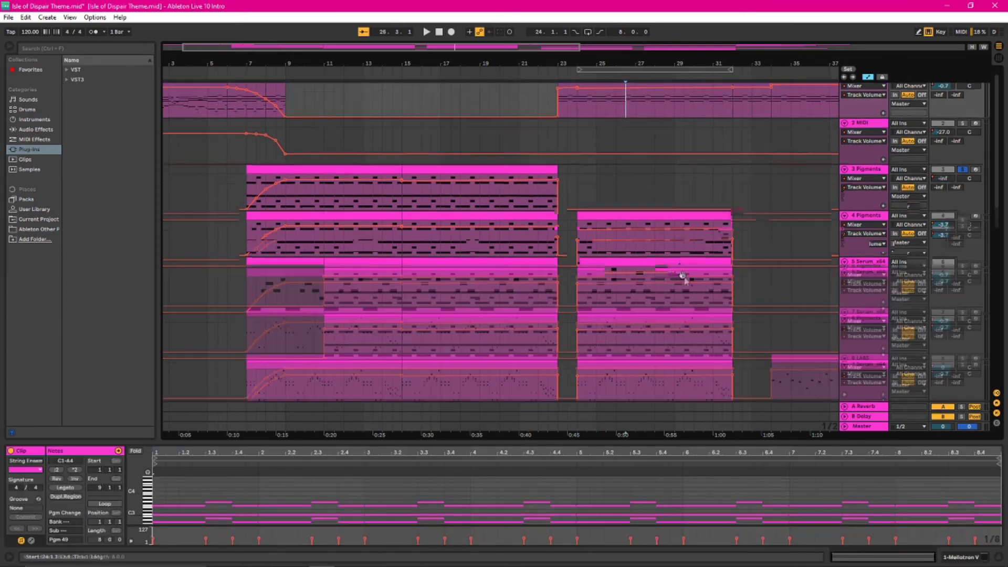
click(584, 190)
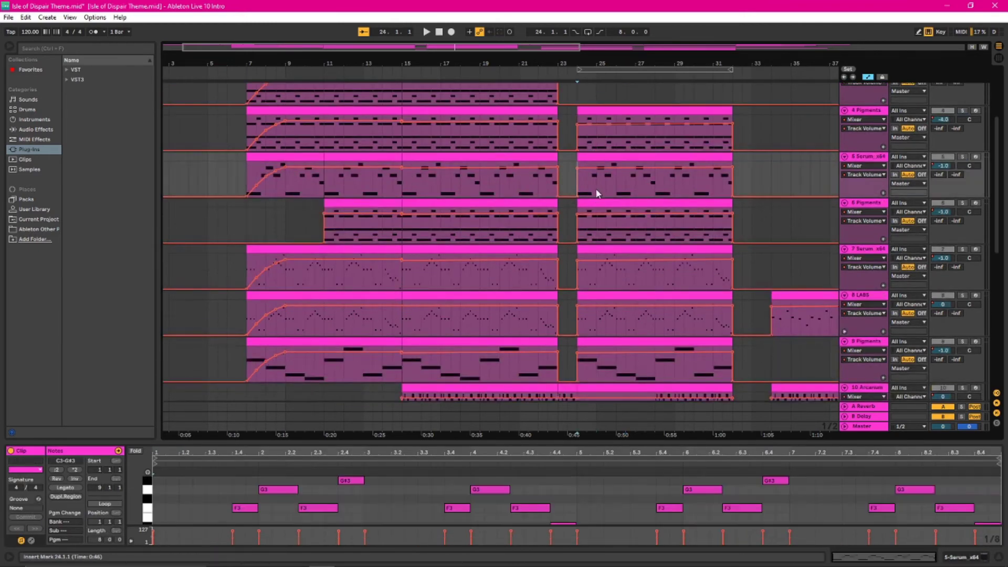
click(962, 158)
click(962, 158)
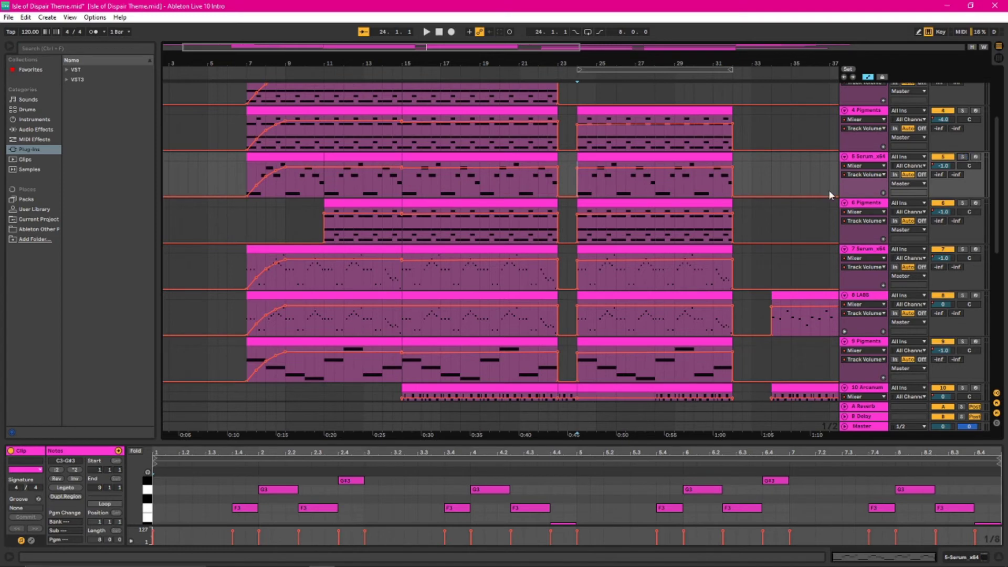
Look over the lower tracks and play the full mix from bar 24 to the end of the section at bar 32.
scroll(816, 195, down, 2)
scroll(817, 195, down, 4)
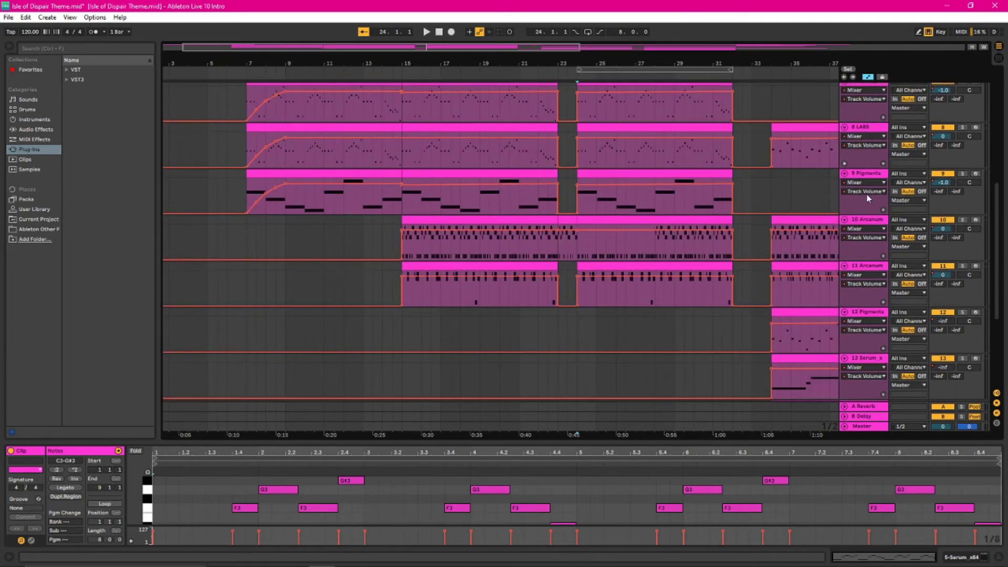
scroll(834, 194, up, 6)
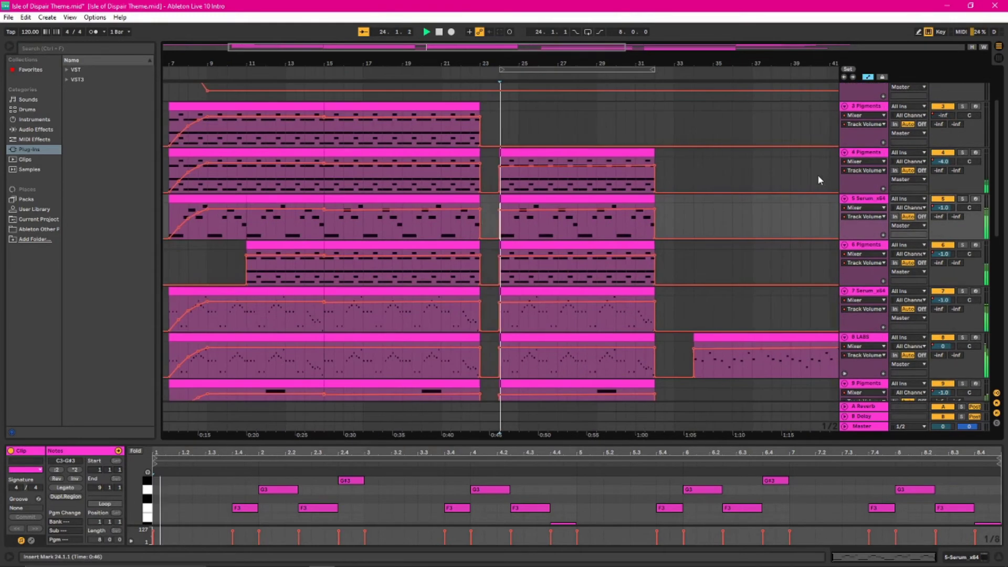
key(space)
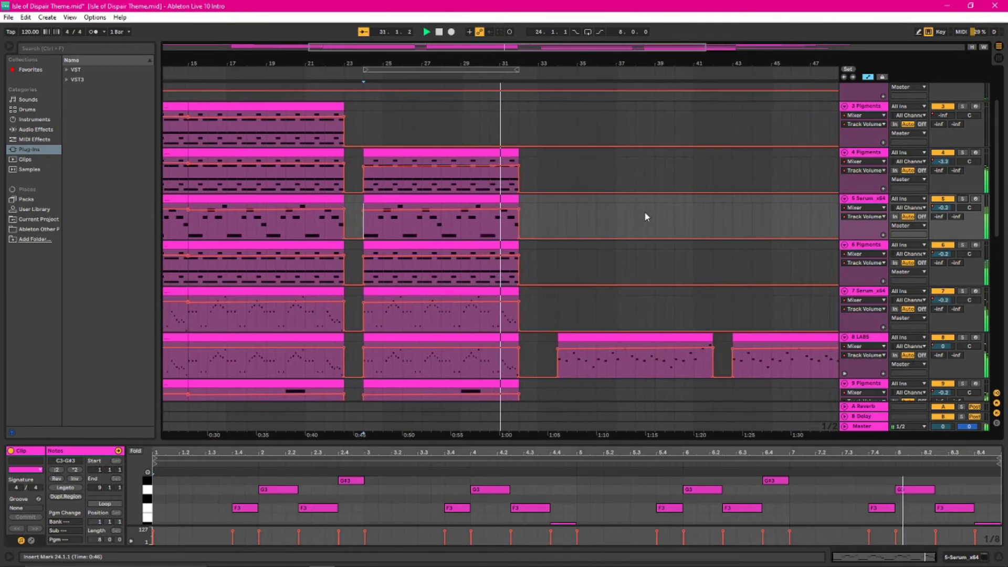
key(space)
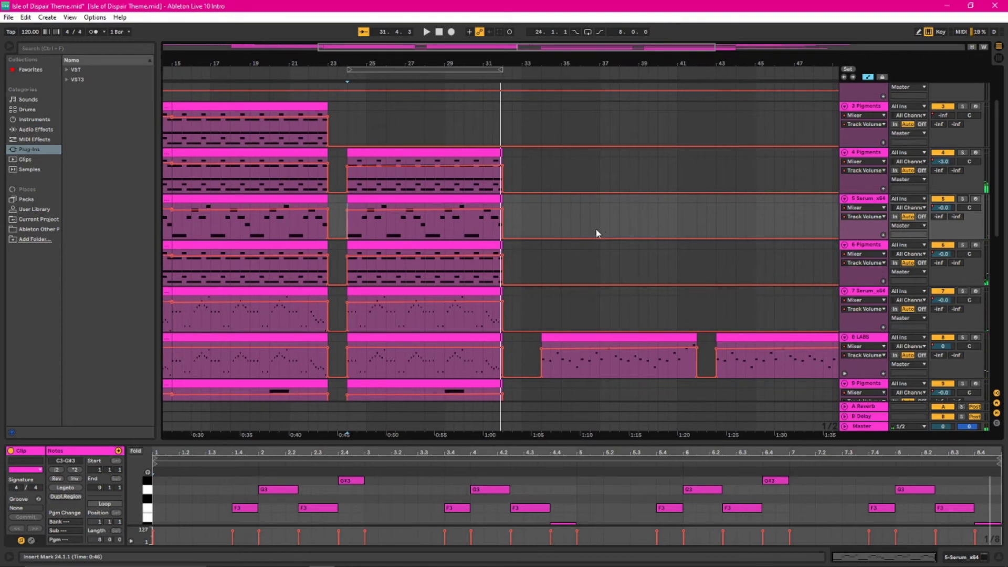
Place the insert marker at bar 32 and examine the 1 Mellotron V clips and volume automation following the section.
click(504, 158)
scroll(565, 170, up, 3)
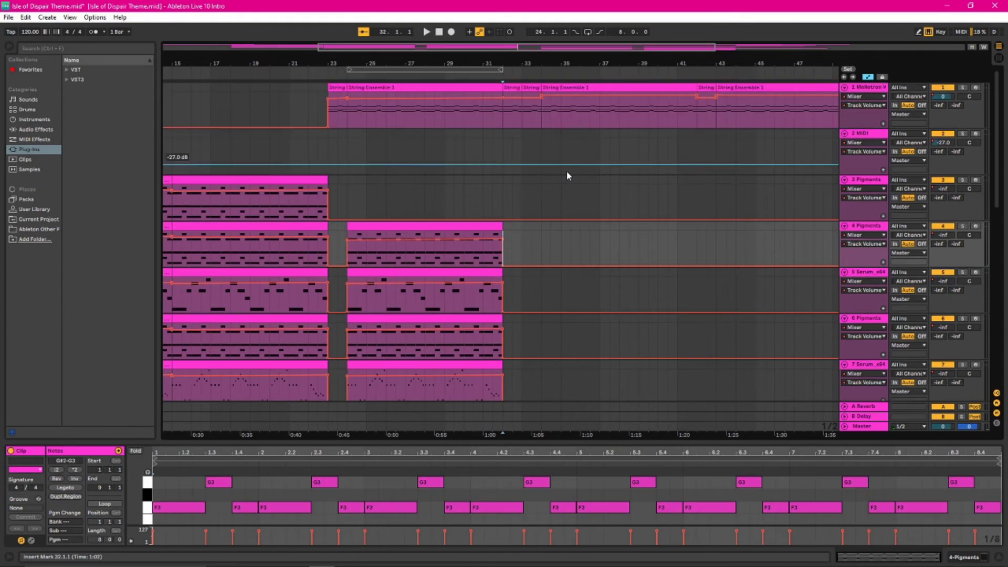
click(504, 139)
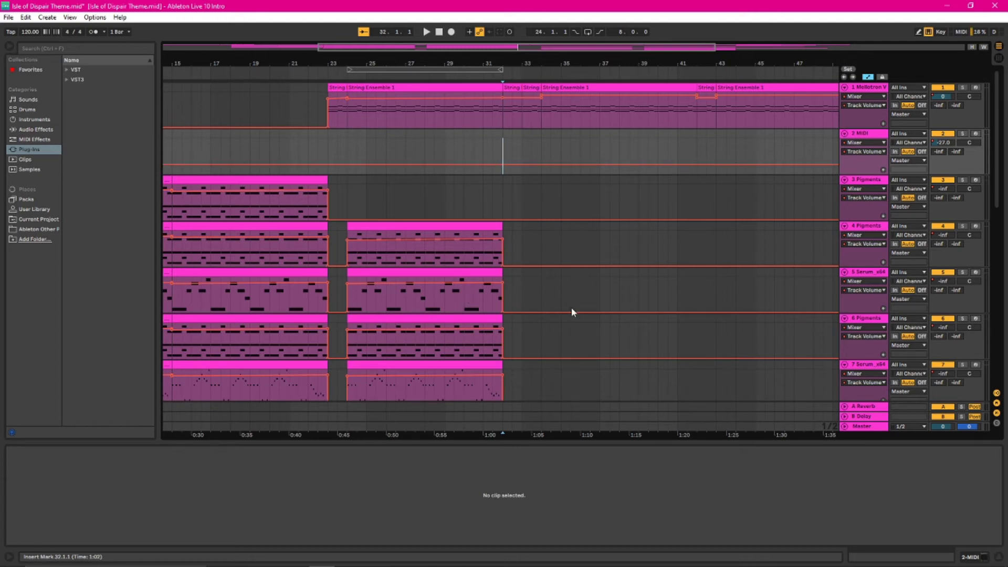
Play the transition from bar 31 to bar 34 while following the lower tracks down to 16 Serum.
scroll(575, 309, down, 4)
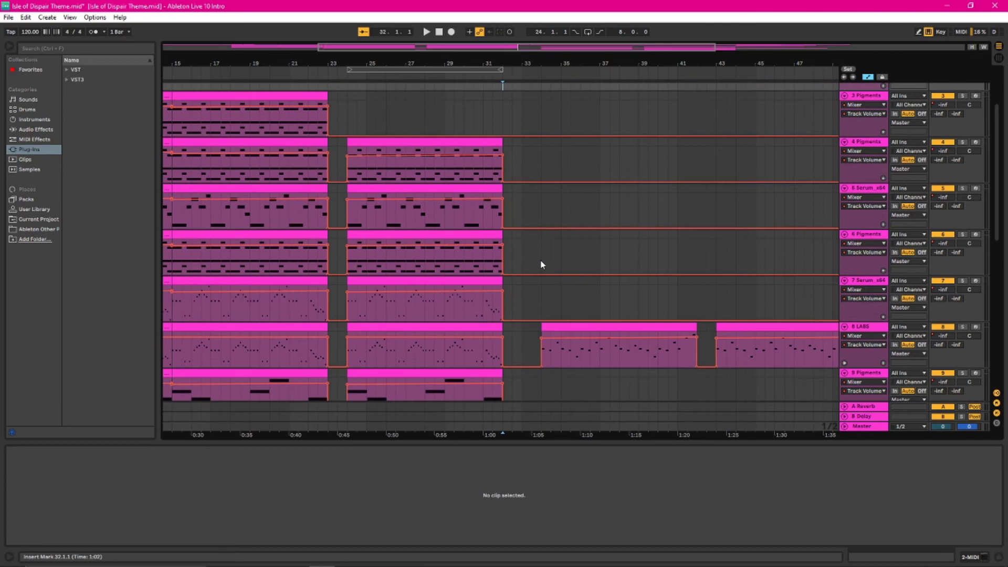
click(483, 117)
key(space)
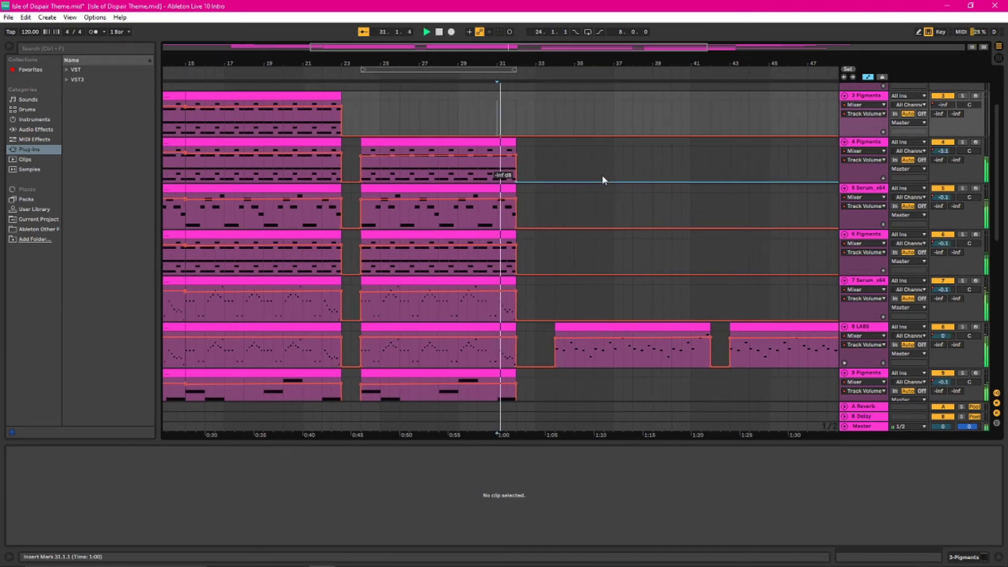
scroll(558, 270, down, 10)
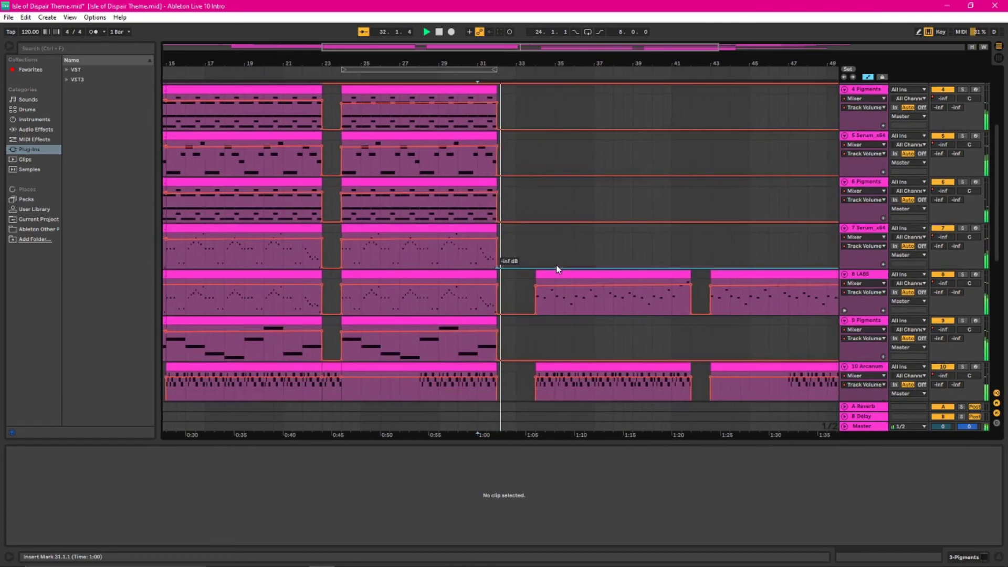
scroll(557, 269, down, 7)
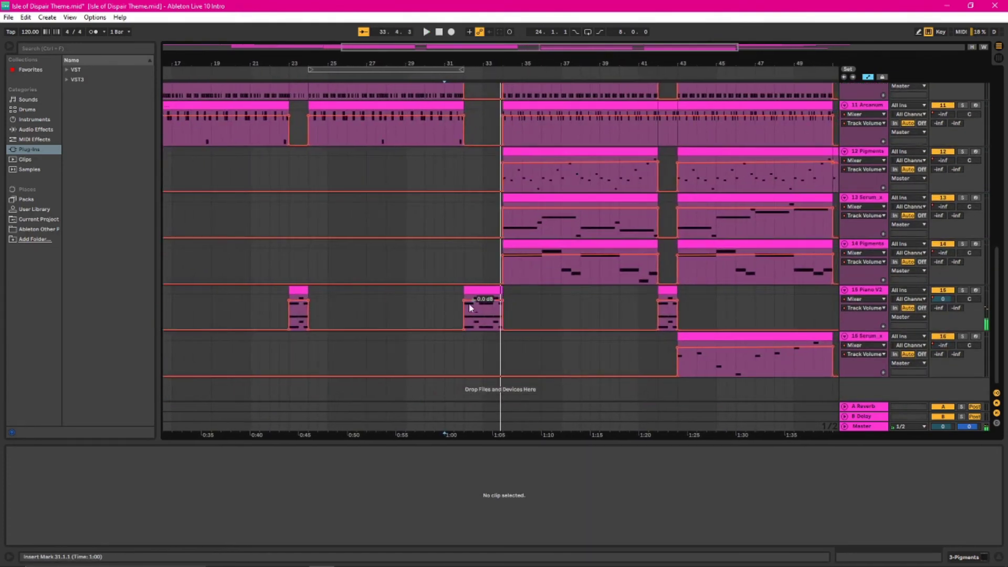
Open the 15 Piano V2 clip at bar 32, inspect its Jazz Upright Picky patch and close the plug-in window.
click(467, 321)
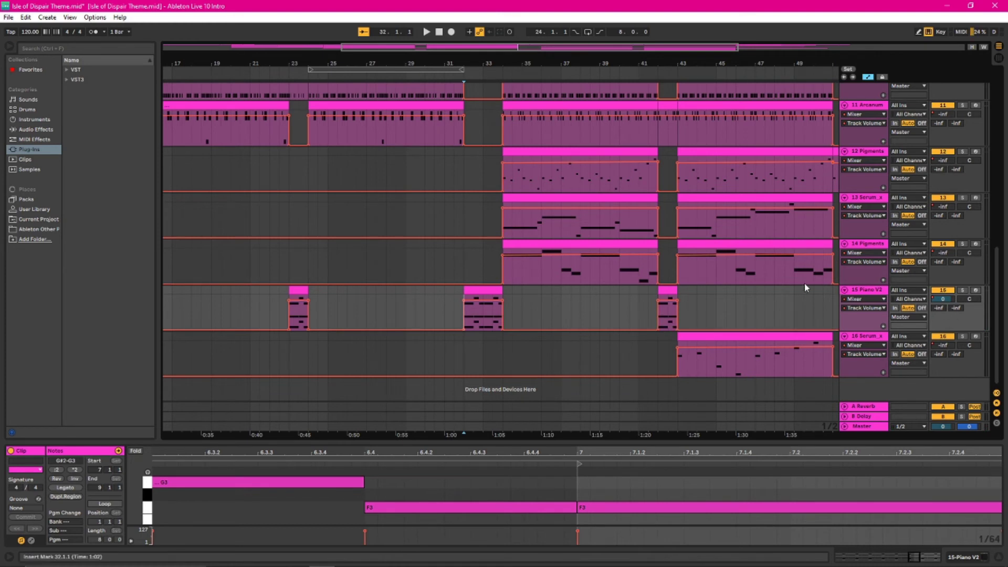
click(482, 291)
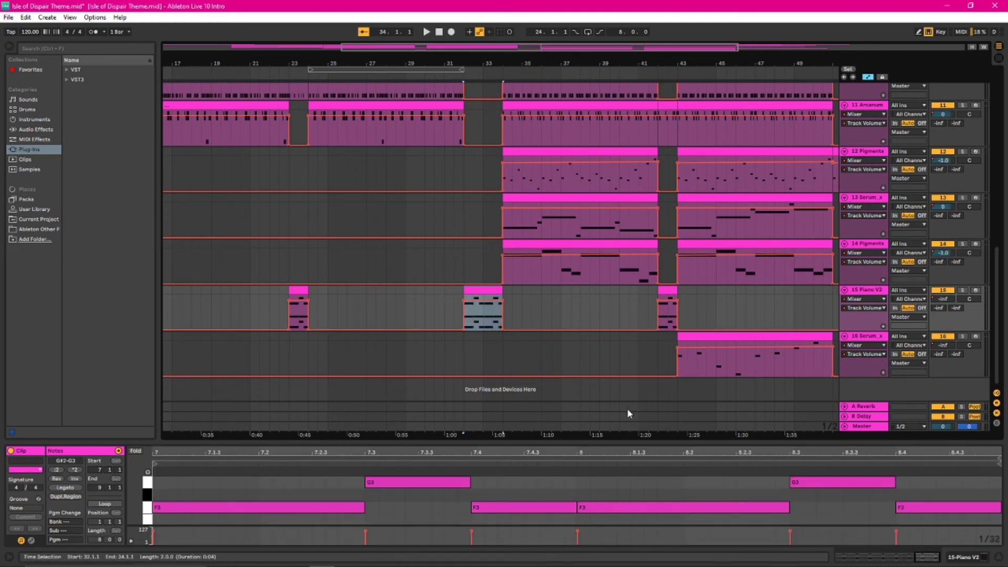
click(958, 558)
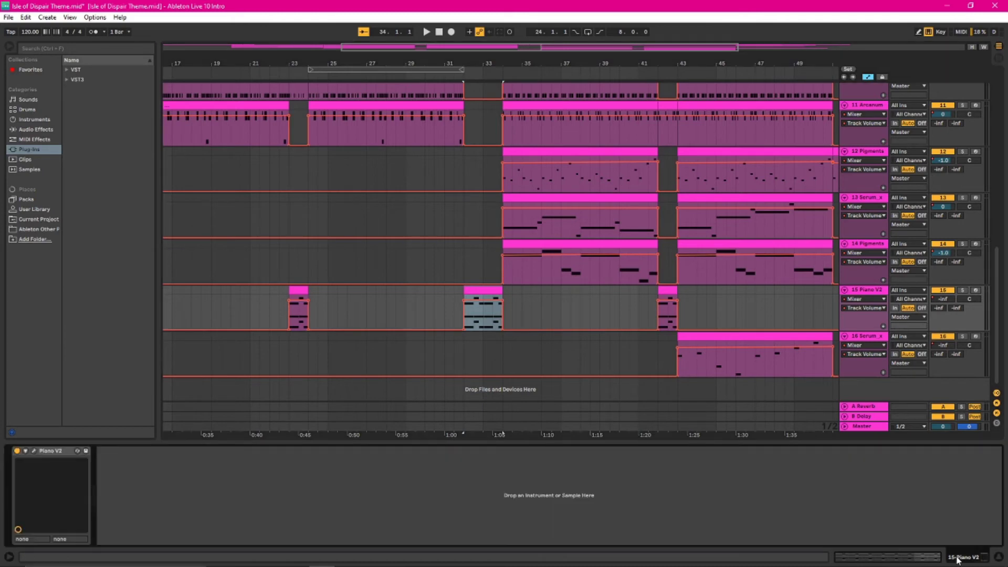
click(33, 450)
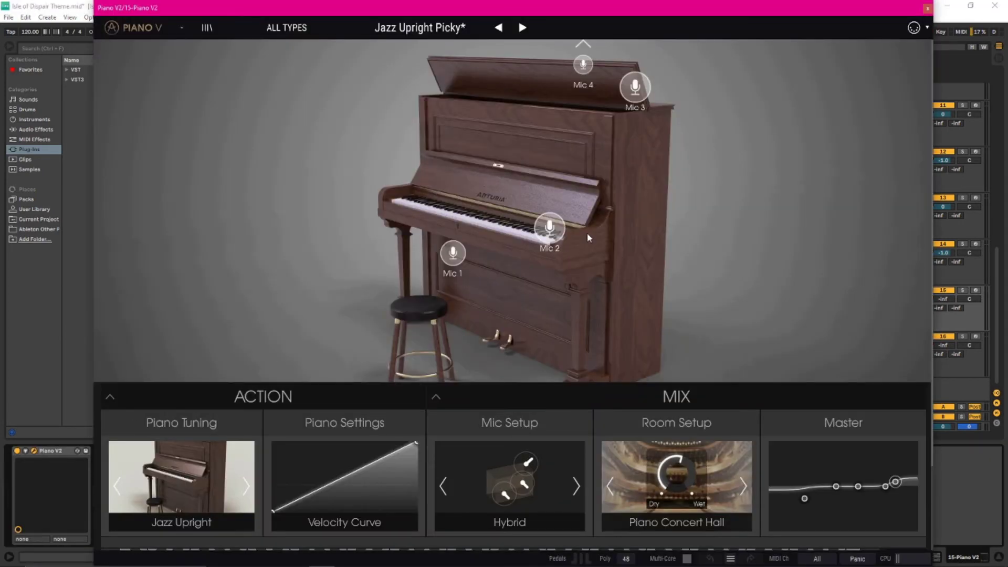
click(37, 452)
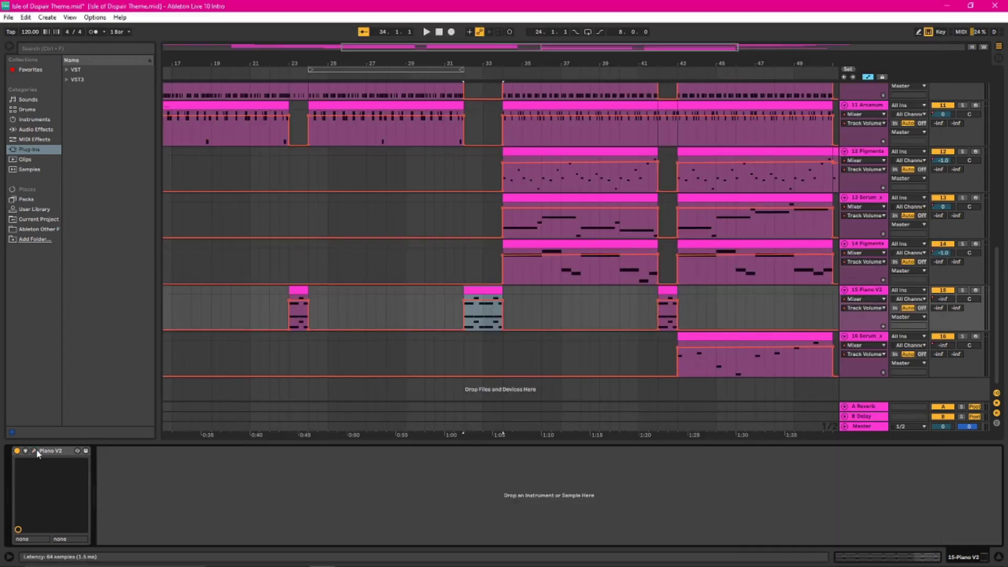
Place the insert marker at bar 32 and play the transition while looking over the tracks from 3 Pigments down to 15 Piano V2.
click(463, 265)
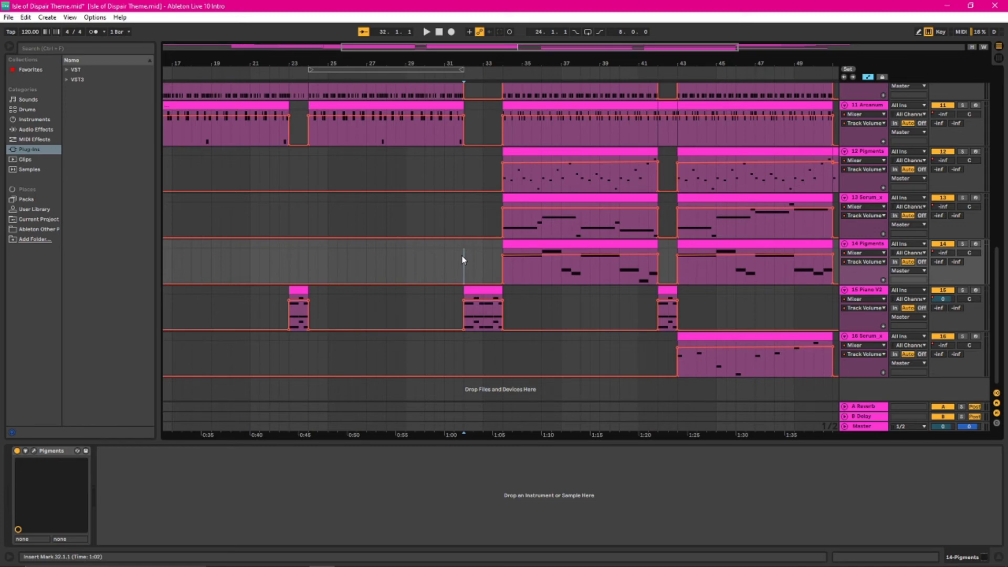
scroll(464, 260, up, 8)
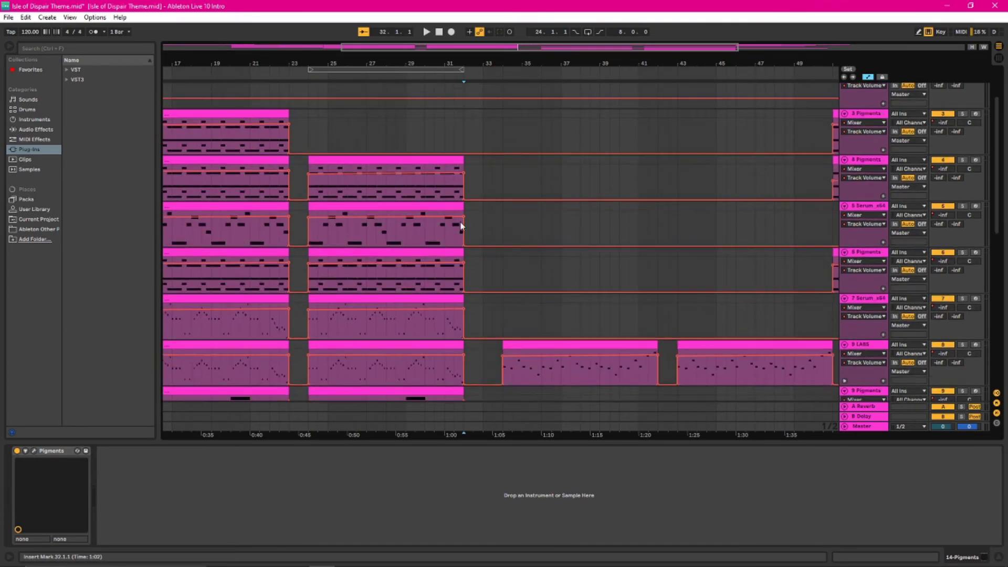
key(space)
scroll(461, 226, up, 2)
scroll(682, 224, down, 5)
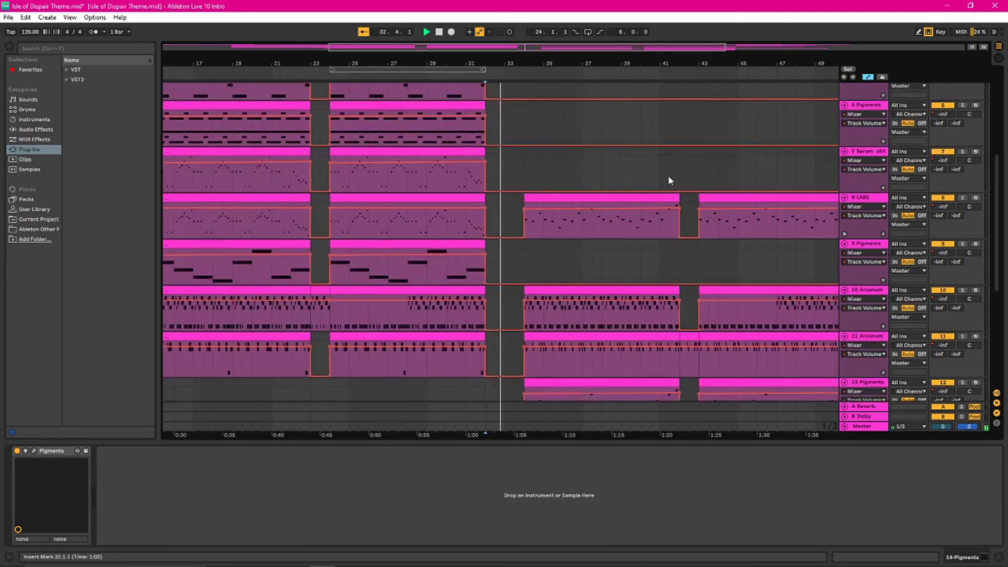
scroll(668, 180, down, 4)
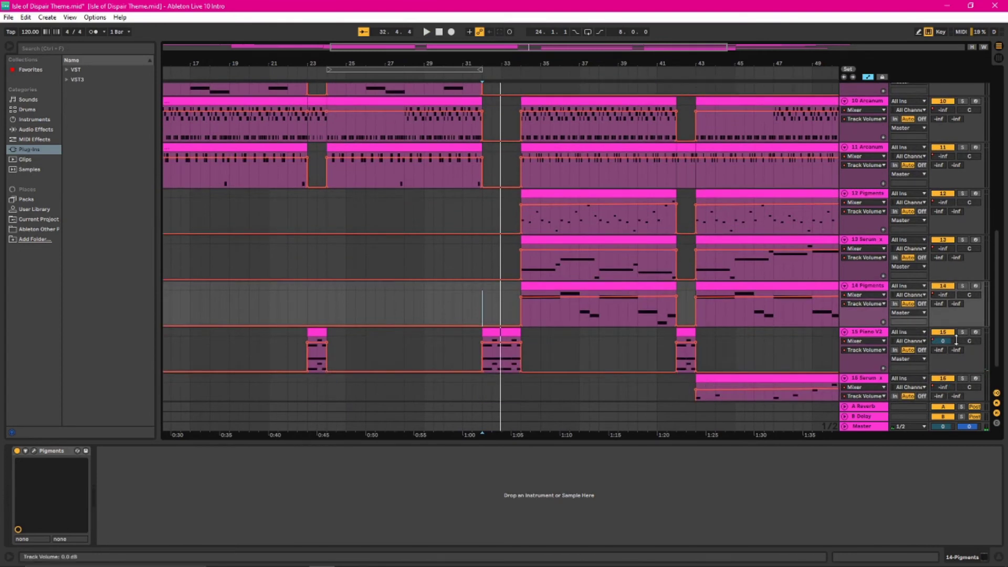
Solo the 15 Piano V2 track, play its transition part from bar 32, and adjust the track's display height.
click(956, 340)
key(Left)
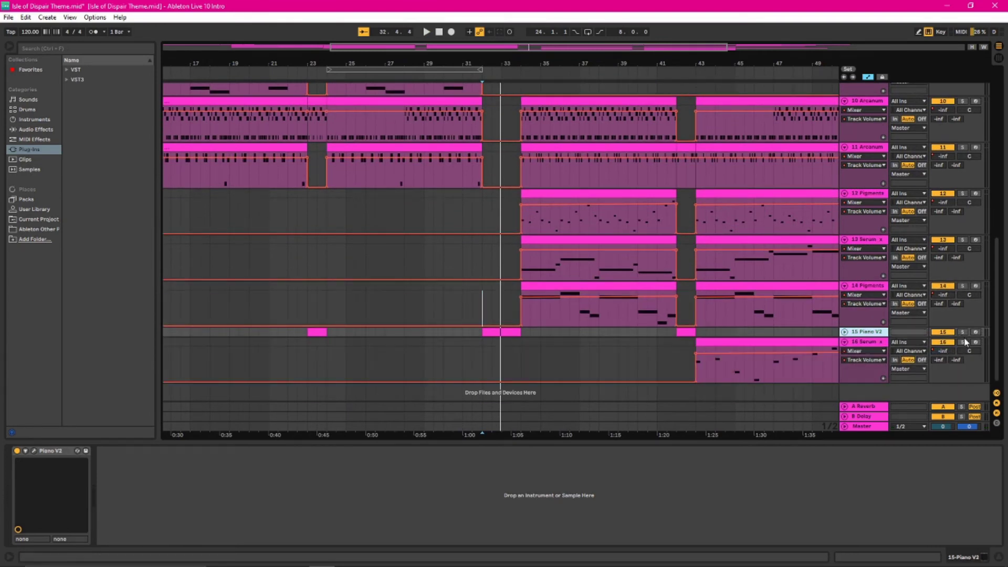
key(Right)
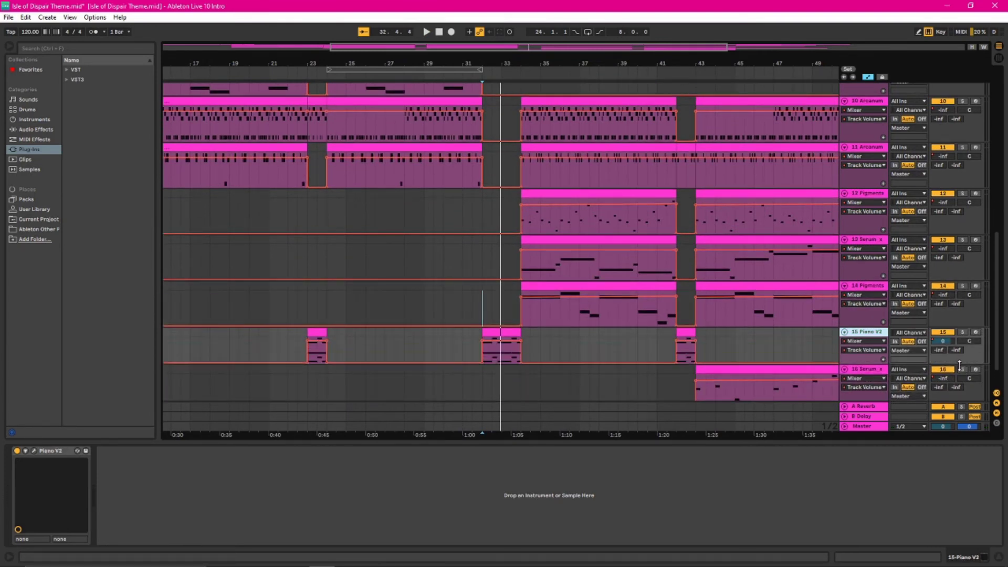
click(963, 332)
key(space)
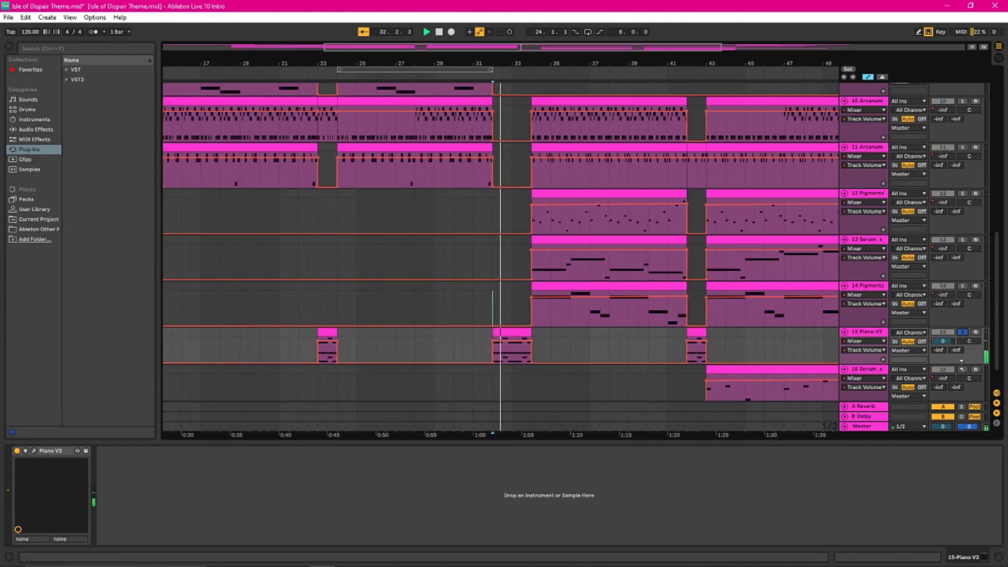
drag(962, 363, 961, 369)
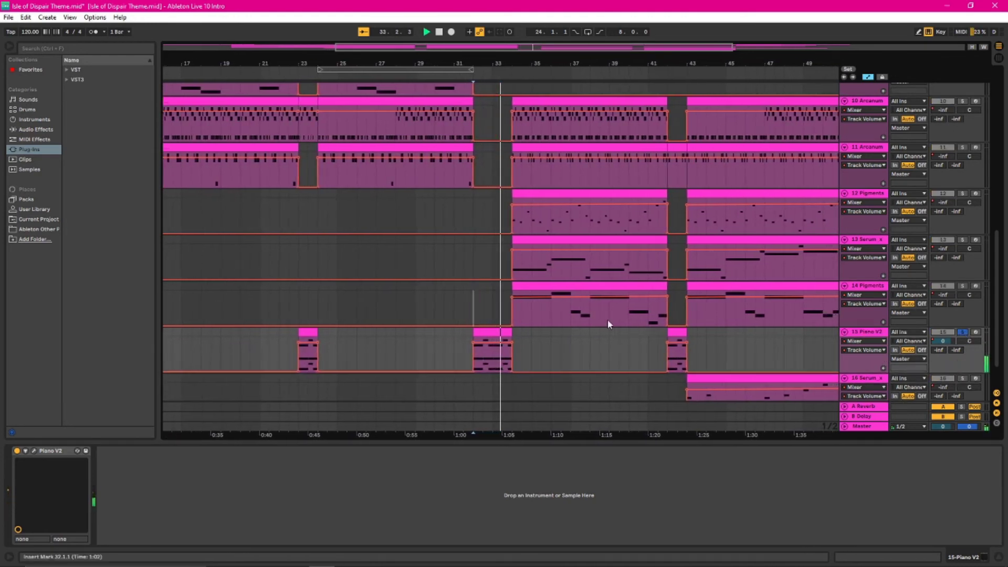
Unsolo 15 Piano V2 and look over the tracks above it around the gap between bars 32 and 34, including 10 Arcanum.
click(963, 332)
scroll(693, 252, up, 2)
scroll(693, 252, up, 3)
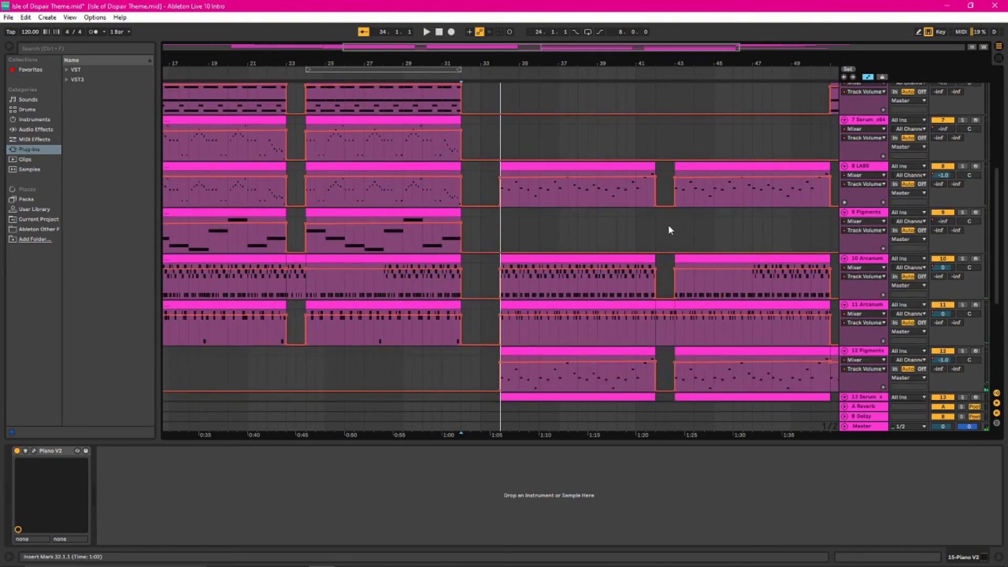
click(467, 284)
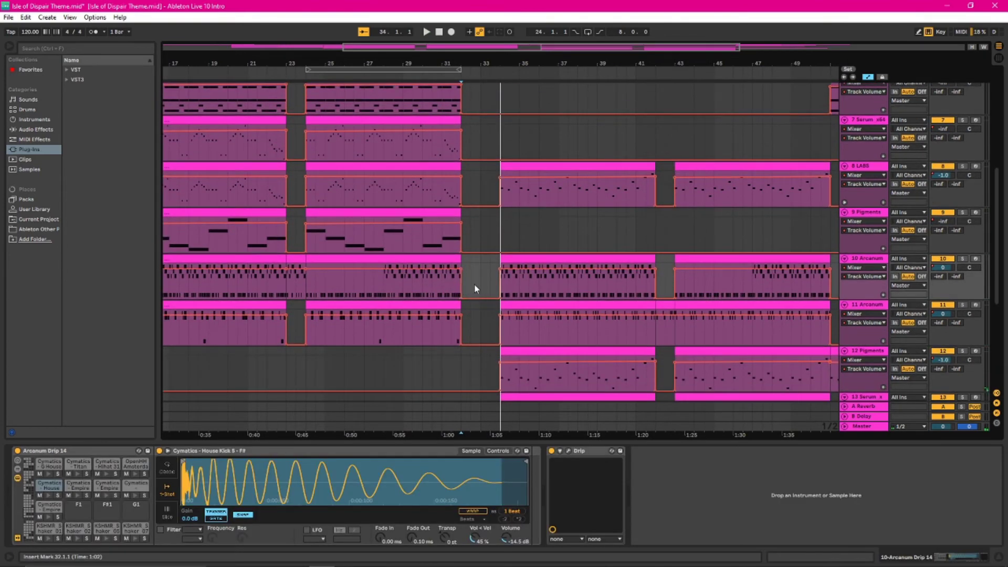
scroll(562, 282, up, 4)
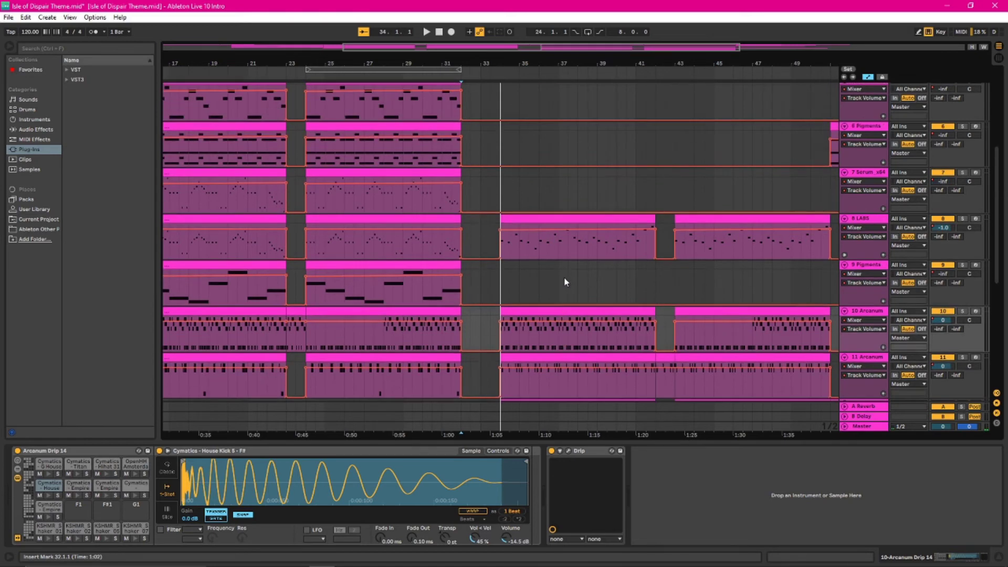
scroll(568, 269, up, 5)
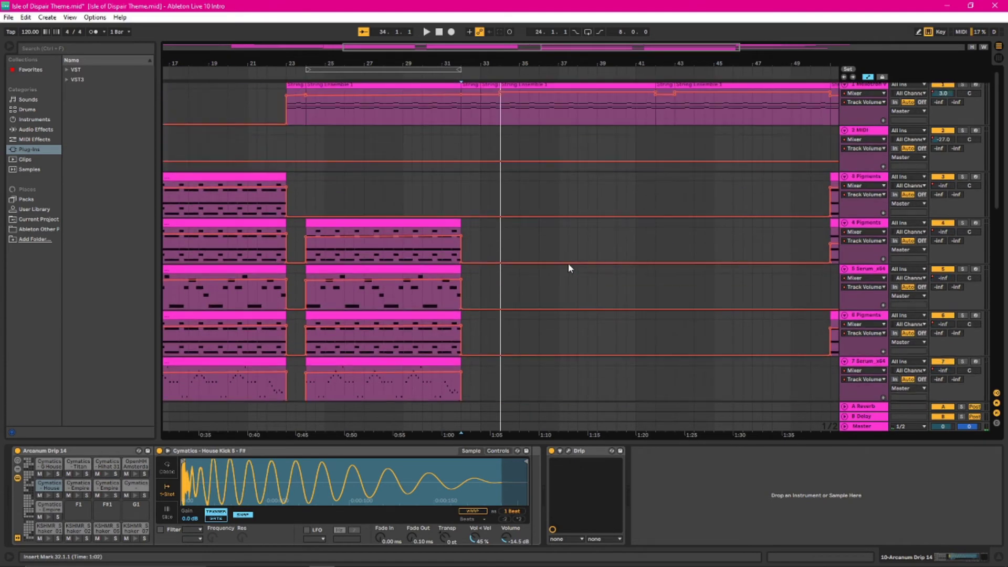
Select the 1 Mellotron V clip starting at bar 34 and loop the eight bars from 34 to 42.
click(470, 115)
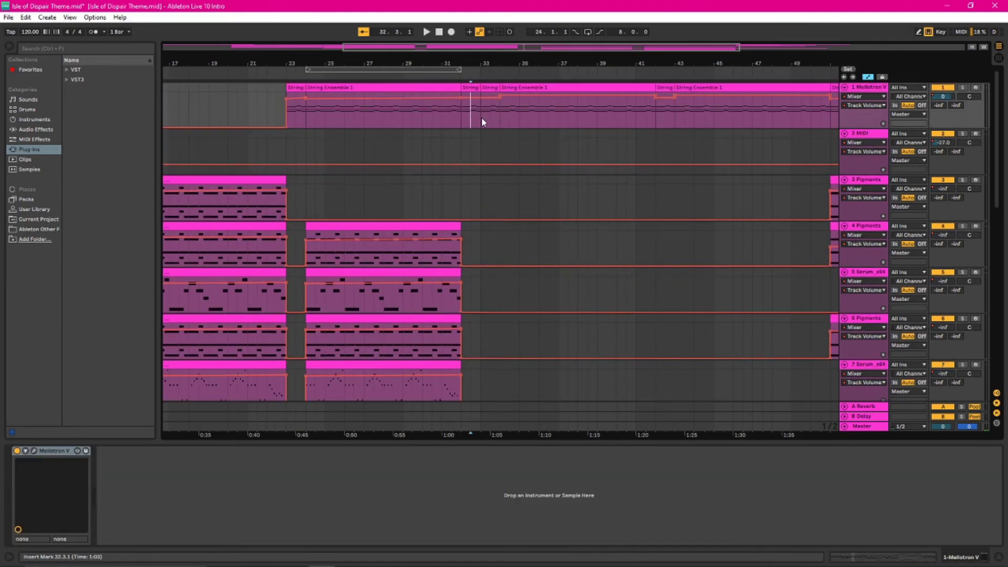
click(508, 120)
drag(450, 69, 644, 68)
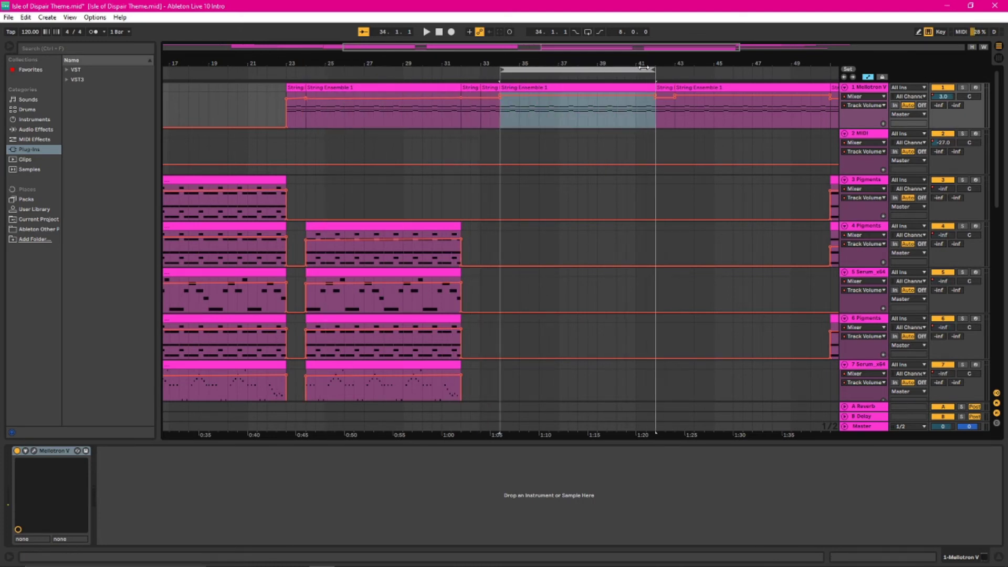
right_click(615, 70)
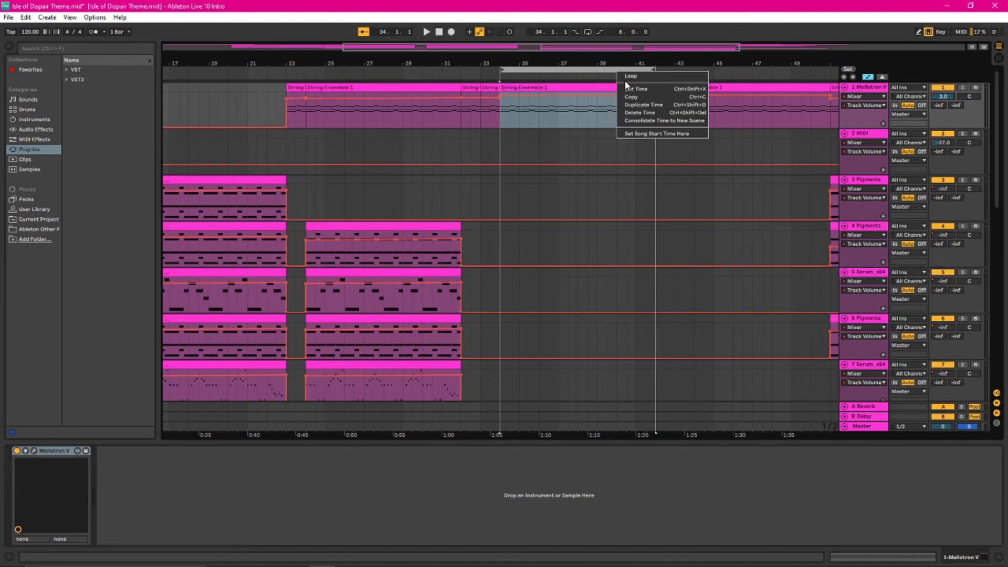
click(630, 76)
Play the full mix of the looped section from bar 34, then stop and set the marker at bar 32.3.
scroll(613, 380, down, 3)
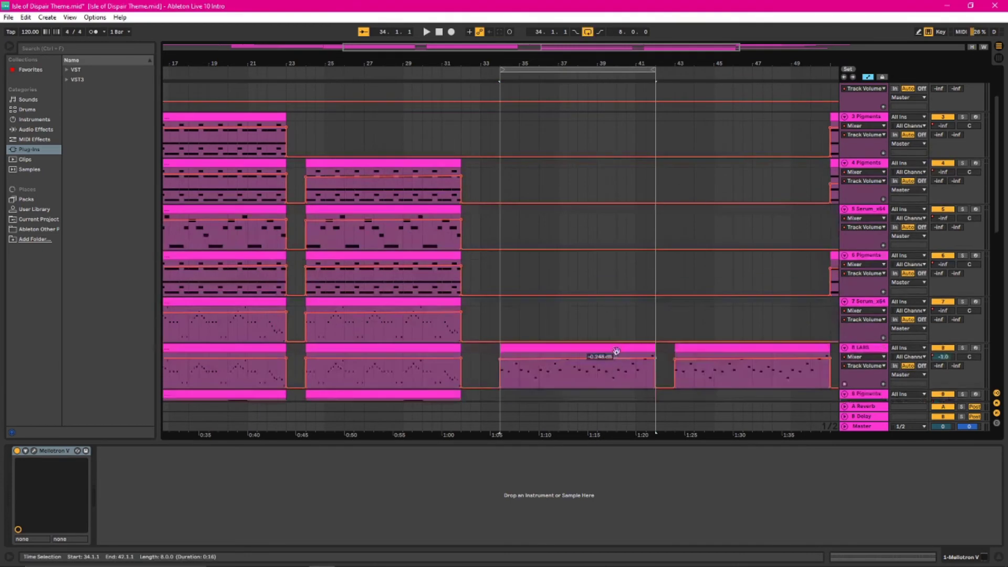
scroll(617, 351, down, 3)
click(507, 256)
key(space)
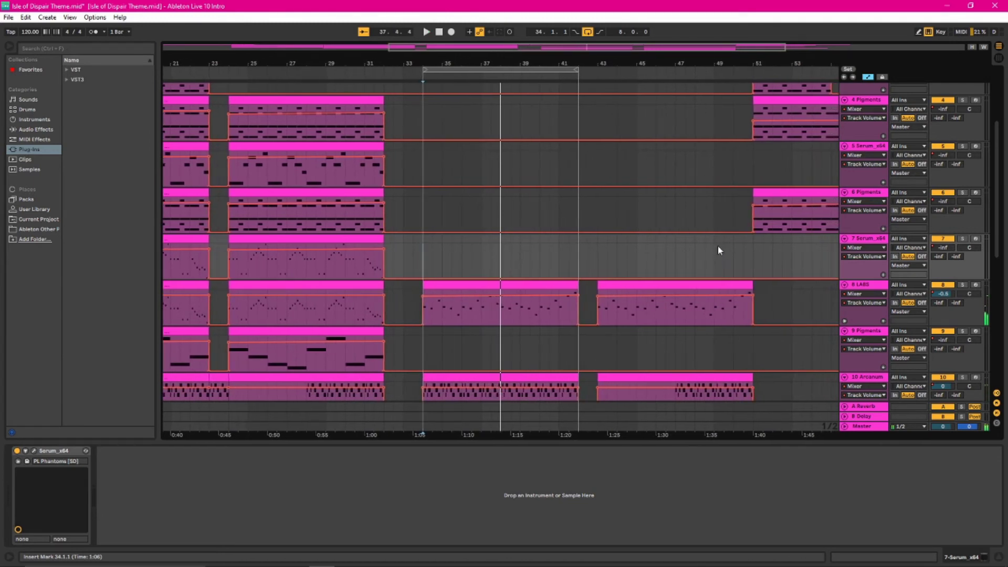
click(395, 259)
key(space)
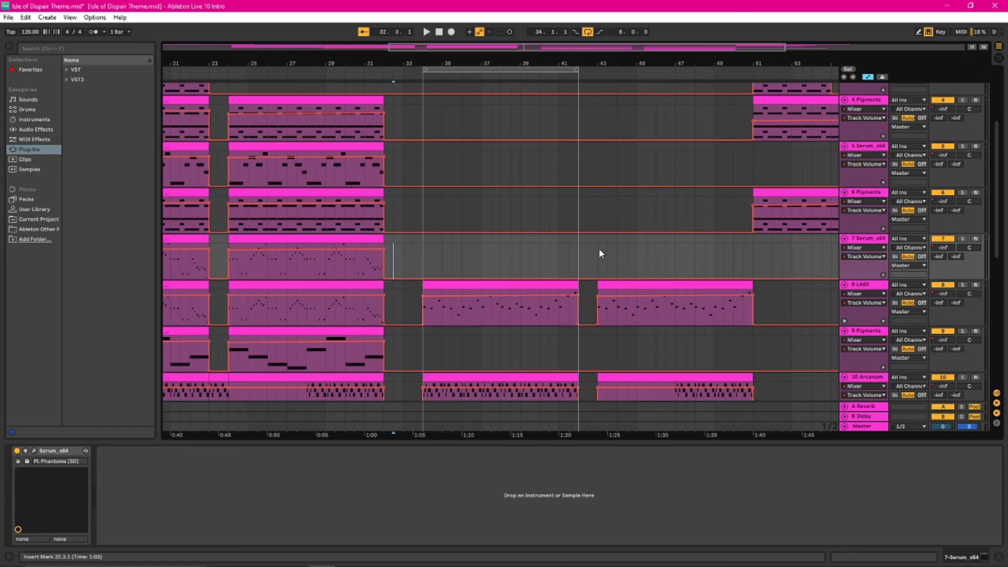
Review the tracks in the bar 34 section, solo 10 Arcanum and play its drum part from bar 34.
scroll(601, 253, up, 2)
scroll(601, 252, up, 2)
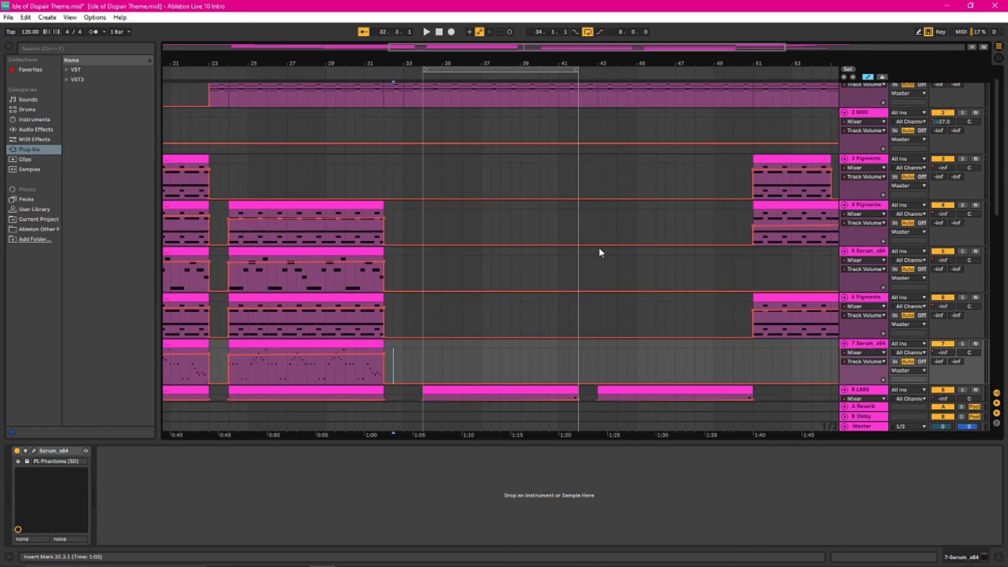
scroll(599, 253, up, 1)
scroll(517, 358, down, 2)
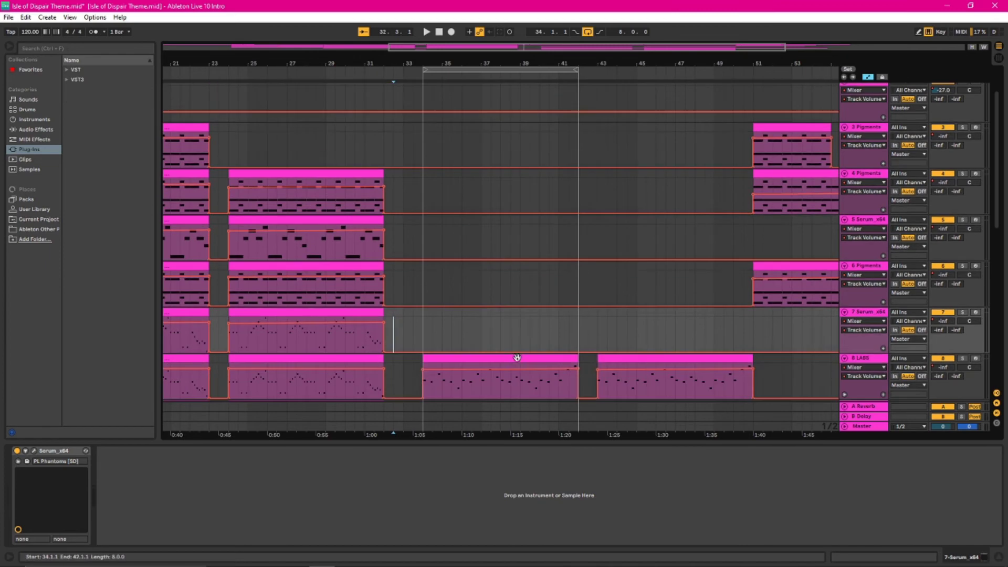
scroll(513, 301, down, 4)
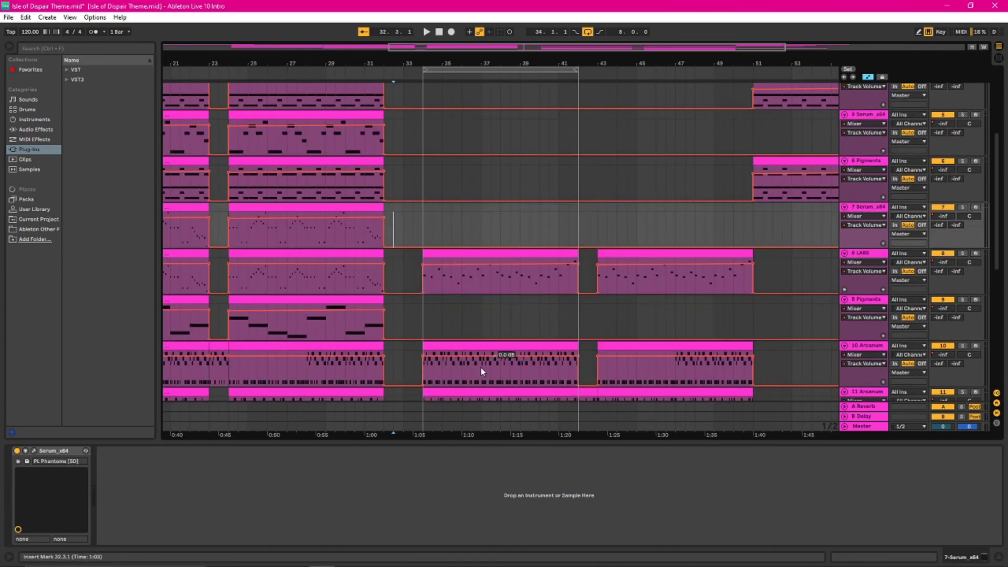
click(426, 380)
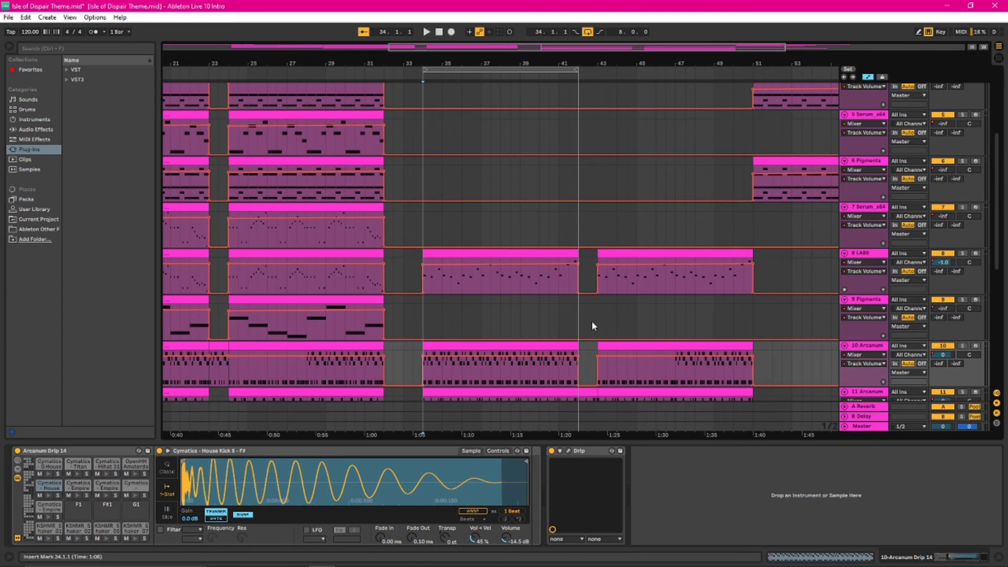
click(963, 346)
key(space)
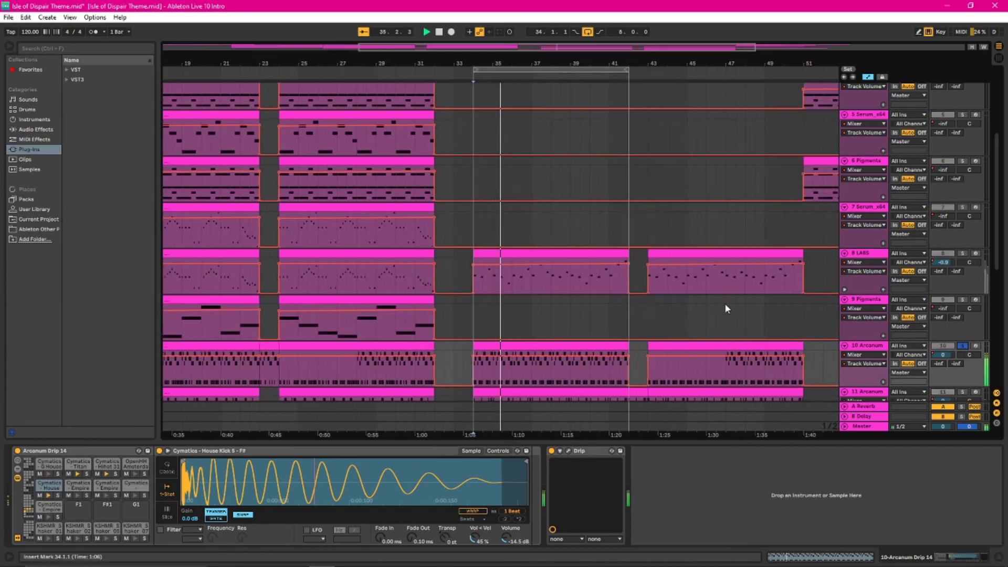
Play the soloed 10 Arcanum part from bar 24 for comparison and return the insert marker to bar 34.
scroll(725, 305, down, 2)
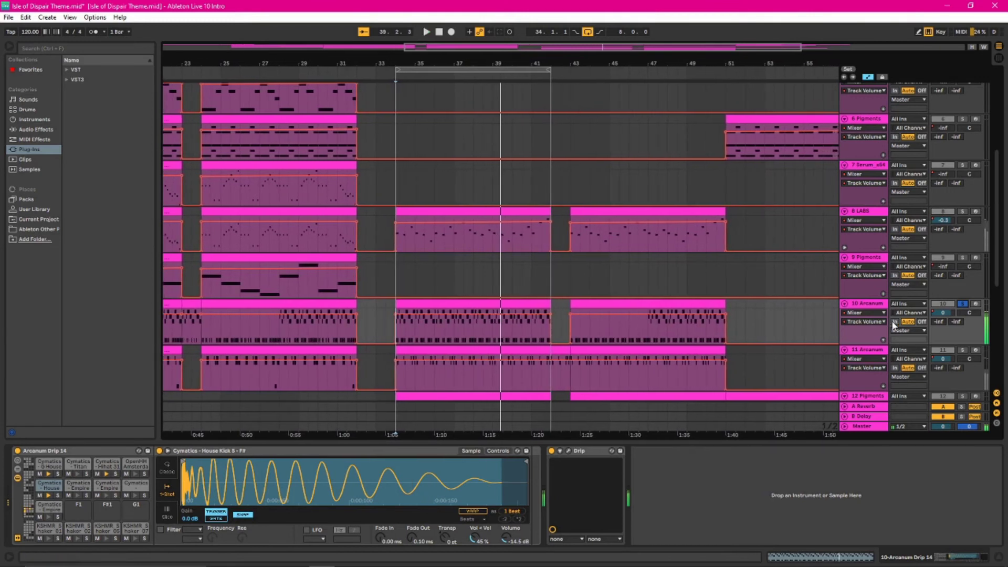
key(space)
click(203, 328)
key(space)
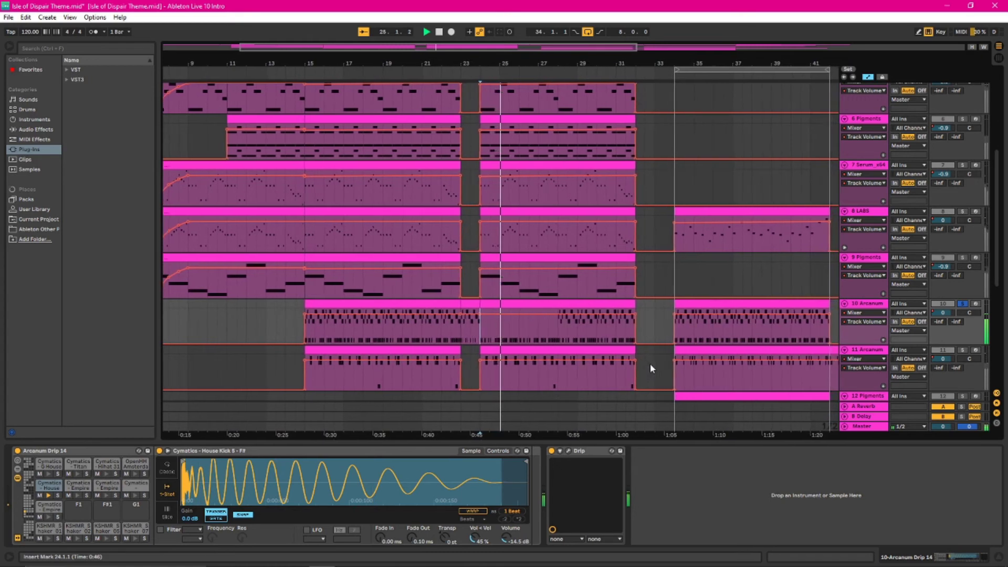
click(665, 340)
key(space)
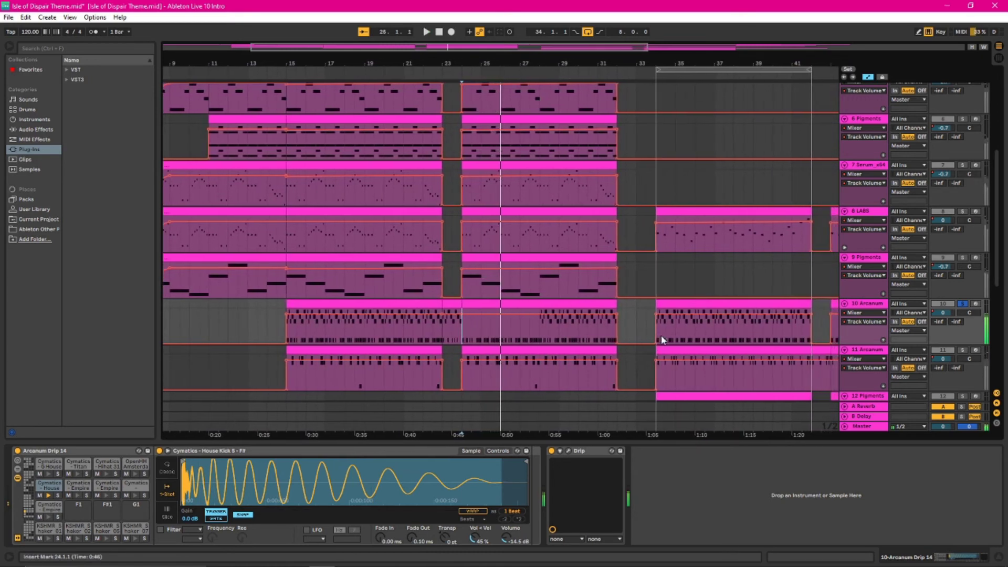
Solo 11 Arcanum, play its part from bar 34 and open the MIDI notes of its clip.
click(964, 350)
key(space)
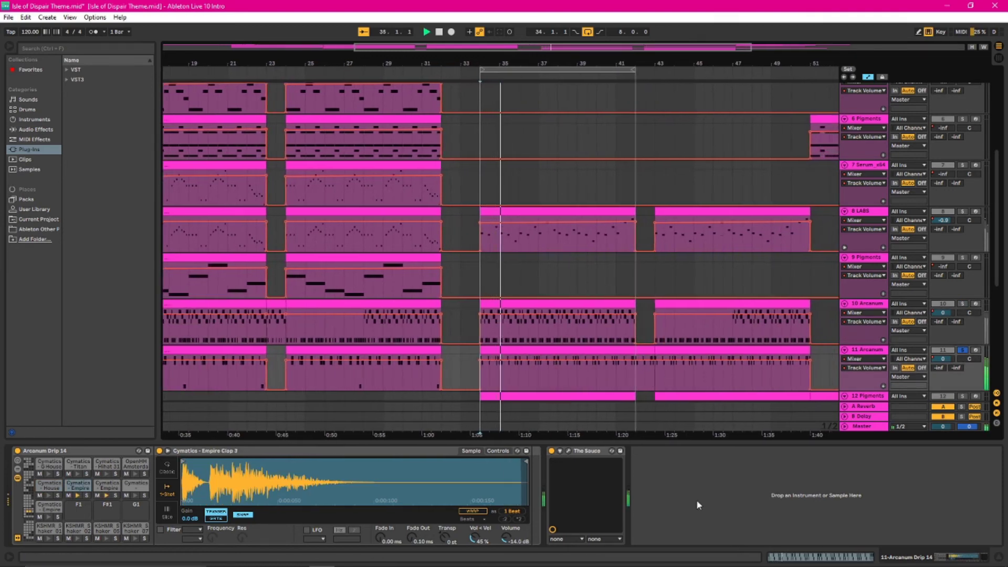
key(shift+Tab)
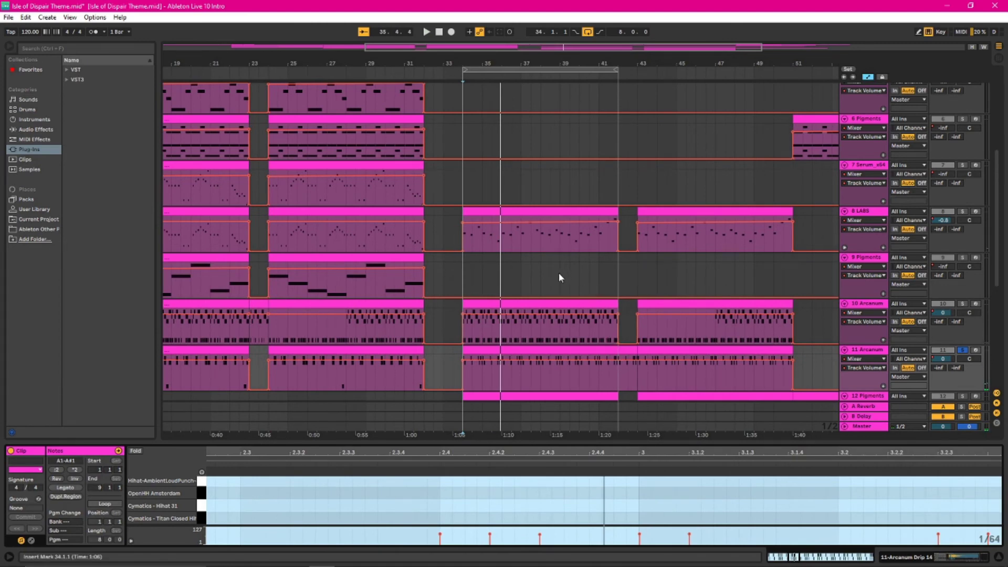
scroll(558, 272, down, 2)
key(space)
key(space)
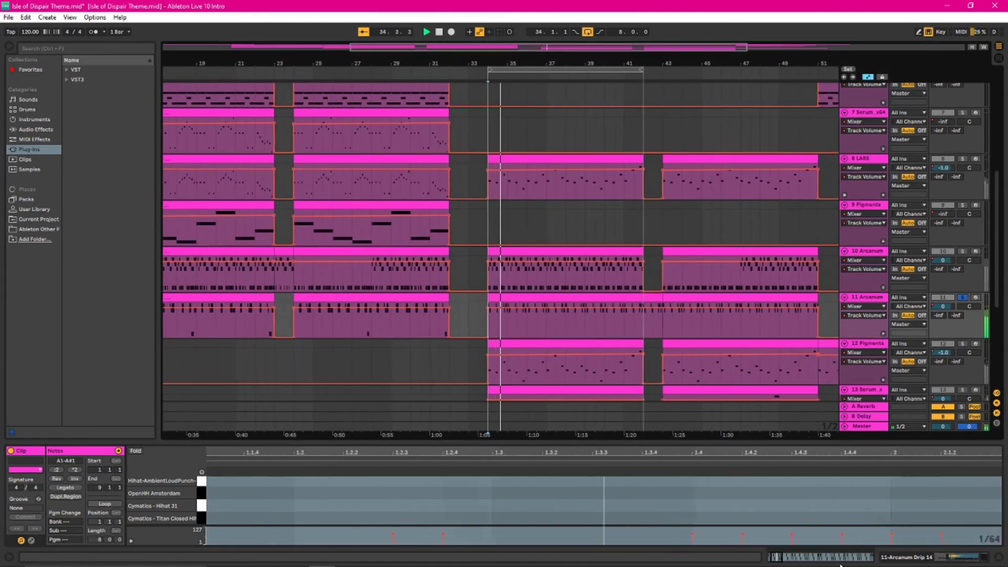
Enlarge the 11 Arcanum note editor, examine the Empire Clap pattern across the whole clip, and shrink the editor back.
key(shift+Tab)
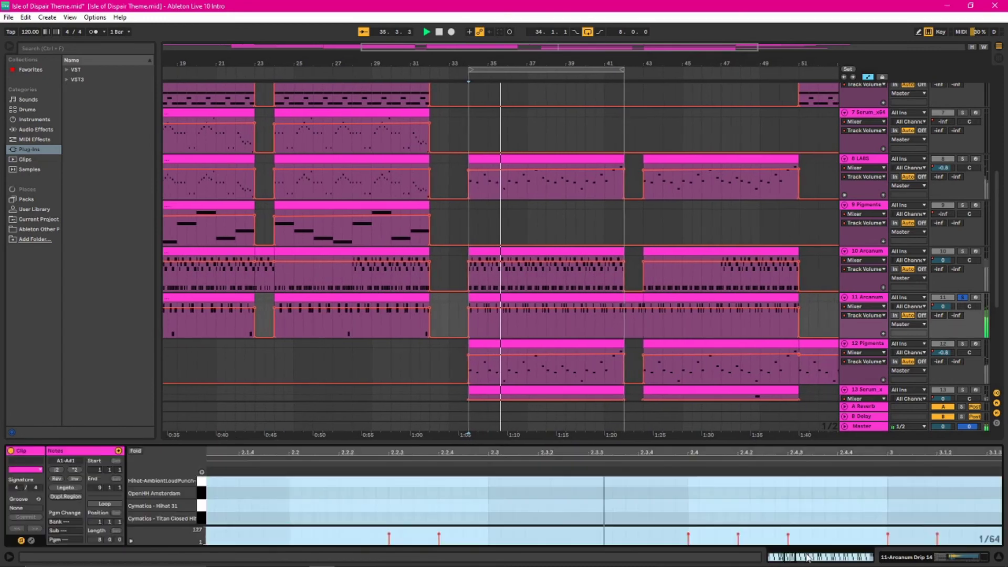
key(shift+Tab)
drag(690, 443, 630, 173)
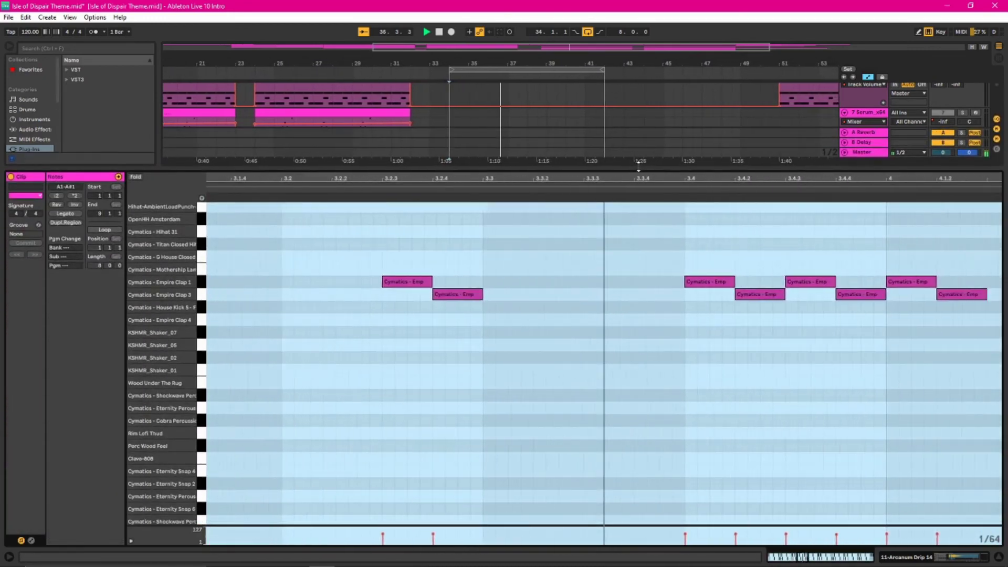
double_click(619, 179)
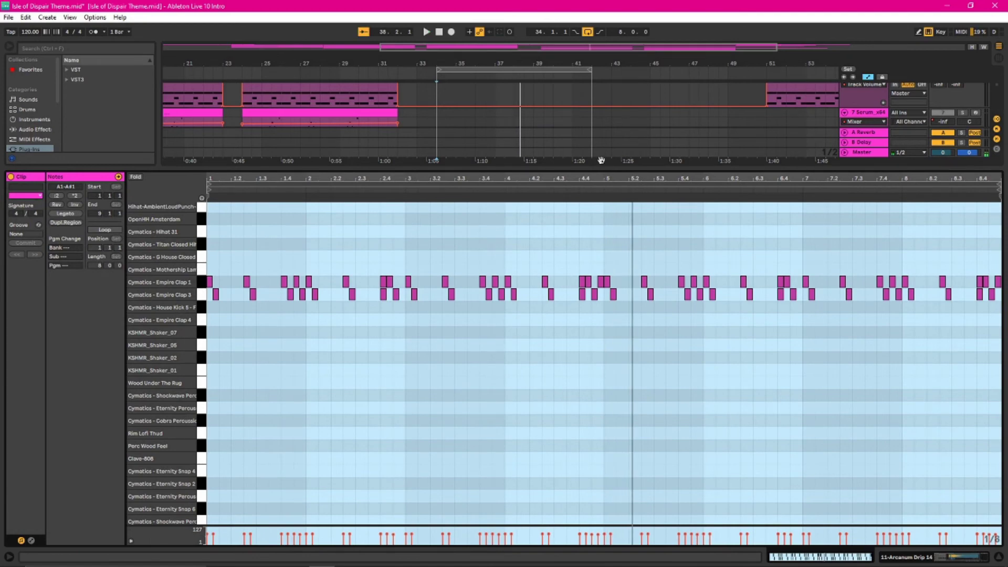
drag(602, 169, 603, 444)
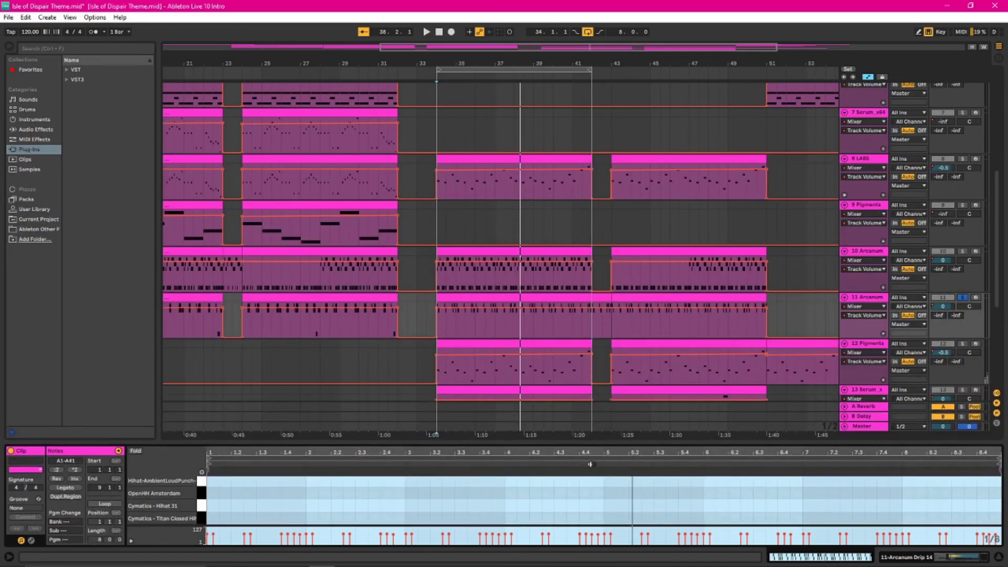
Compare the 8 LABS clips at bars 28 and 40, and set the insert marker on 12 Pigments at bar 34.
scroll(635, 339, up, 2)
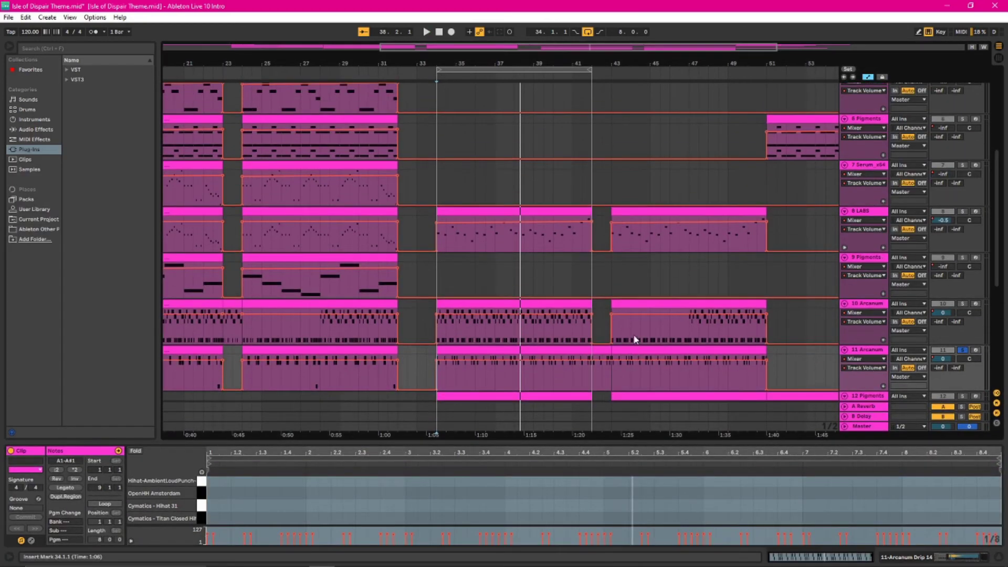
click(332, 248)
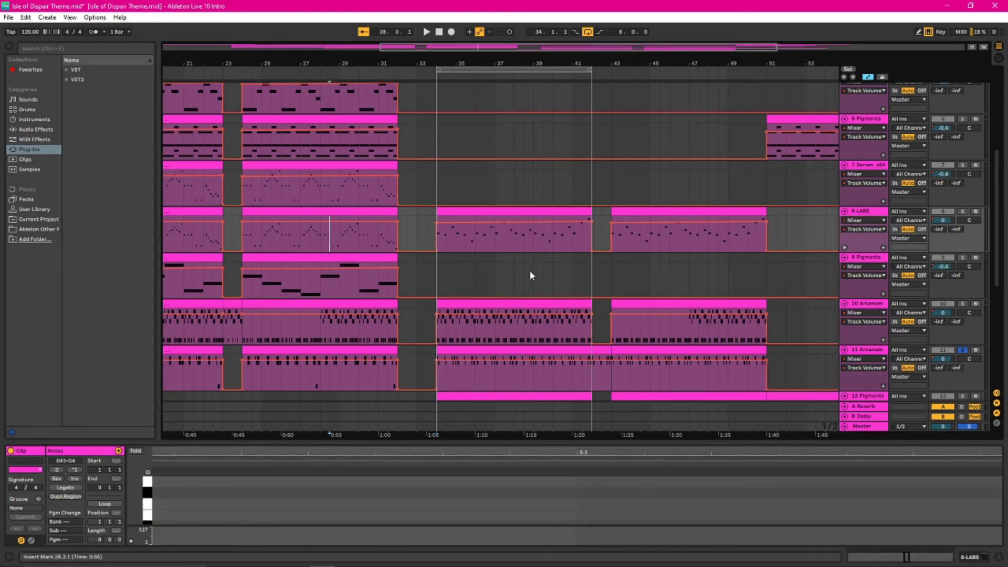
click(550, 242)
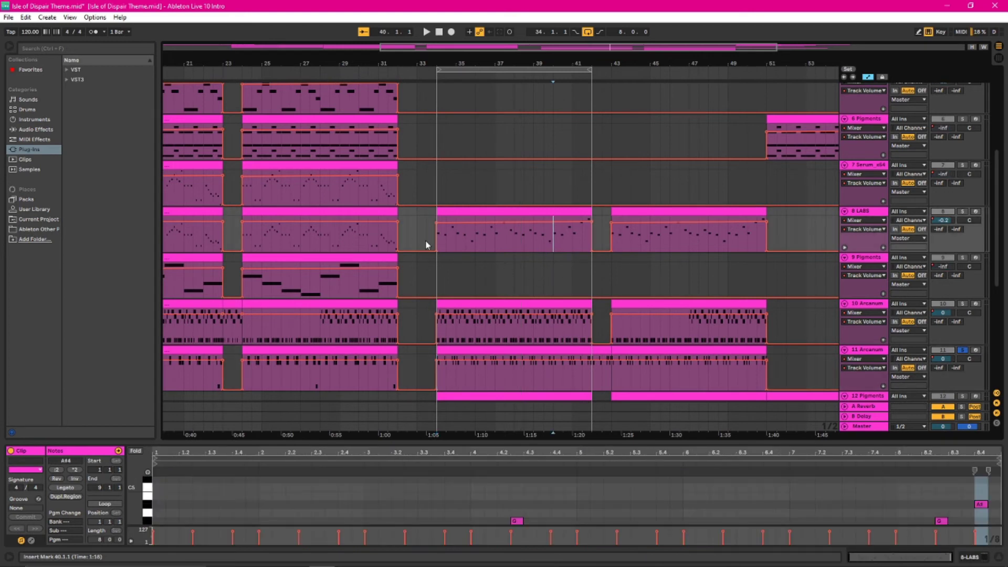
click(439, 245)
scroll(447, 247, down, 2)
click(441, 384)
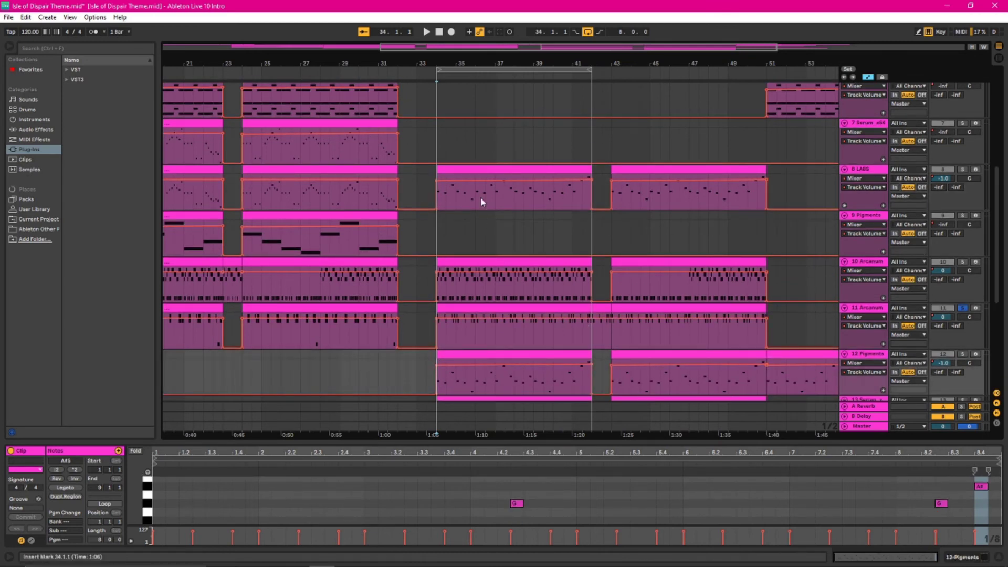
Solo 8 LABS and play its part from bar 34.
click(439, 195)
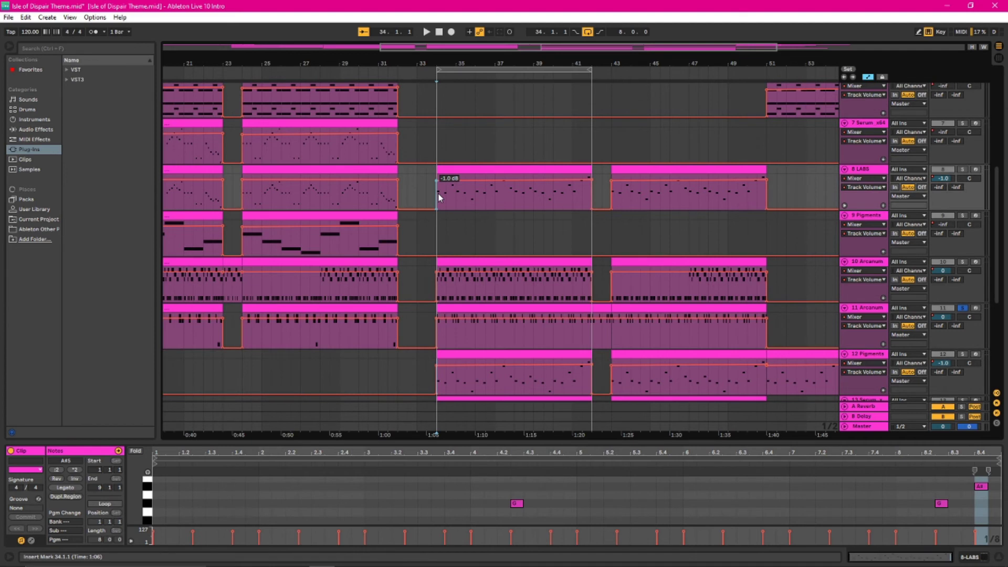
click(963, 169)
key(space)
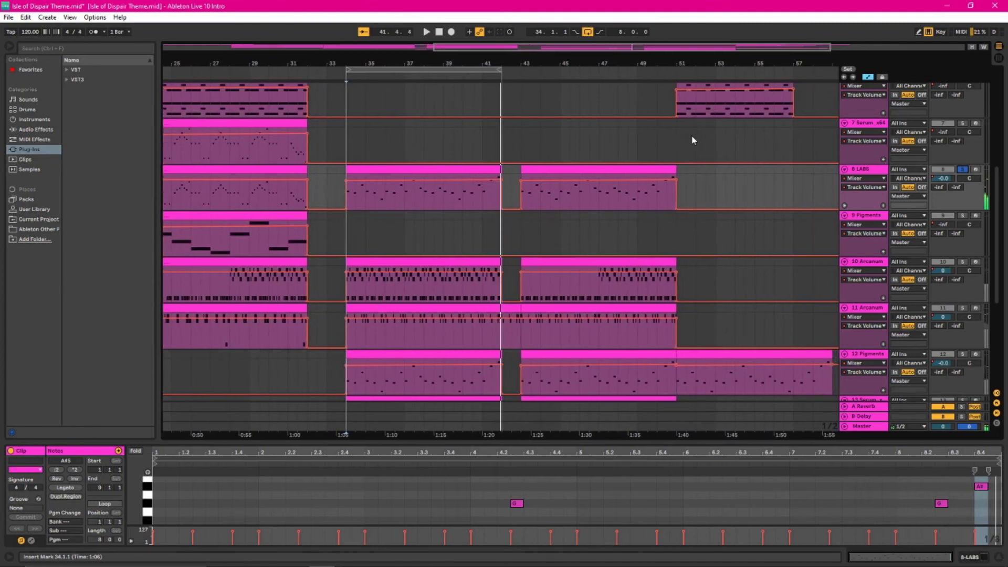
Solo 12 Pigments and play its part from bar 34.
click(349, 393)
key(space)
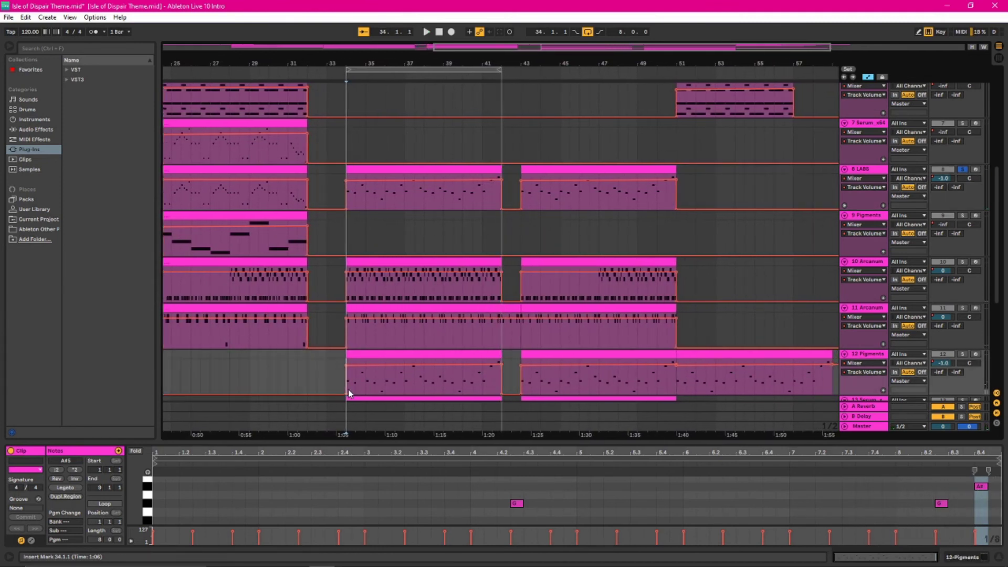
scroll(745, 273, down, 3)
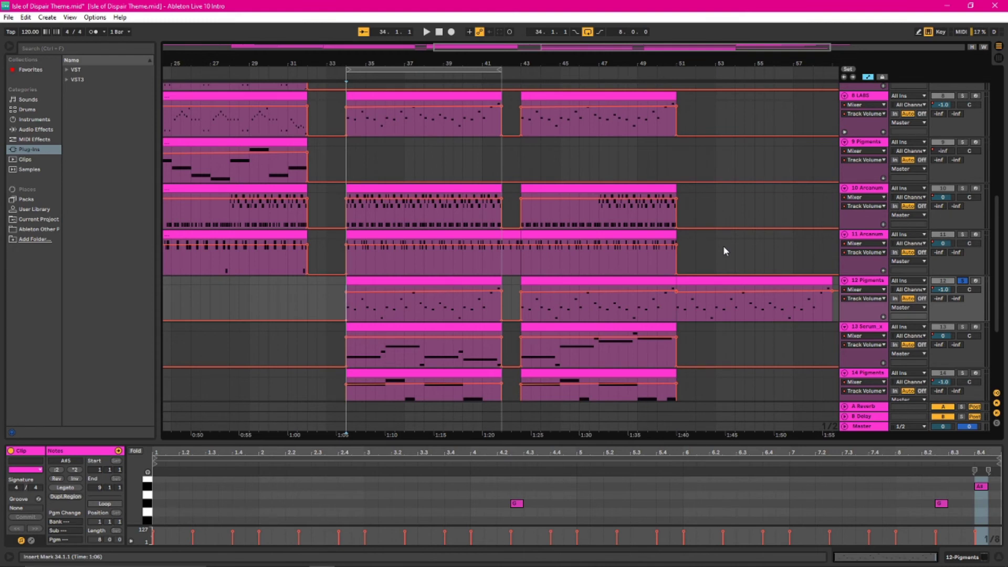
key(space)
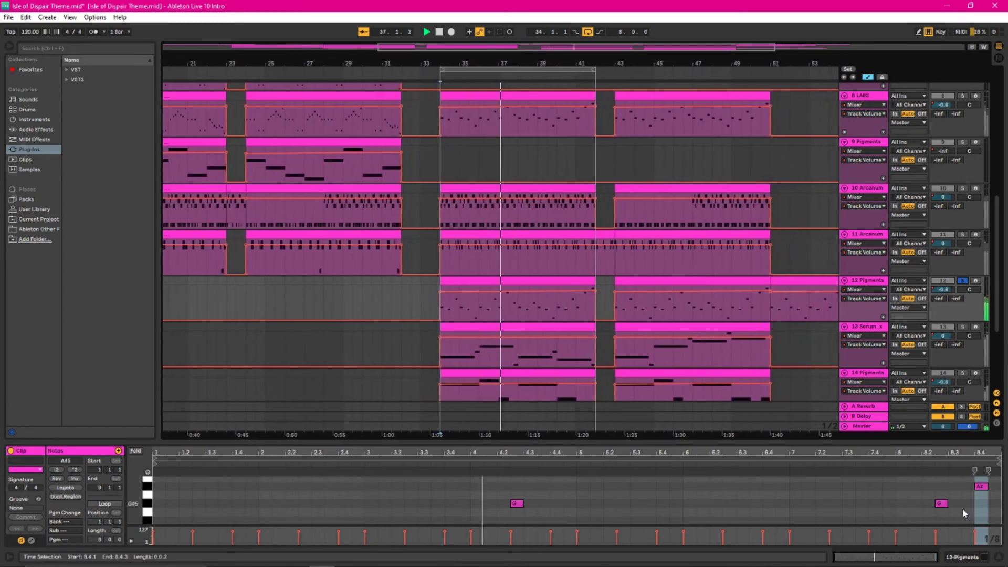
Display the device of 12 Pigments during playback, view its DX Keys patch in the plug-in window and close the window.
click(971, 557)
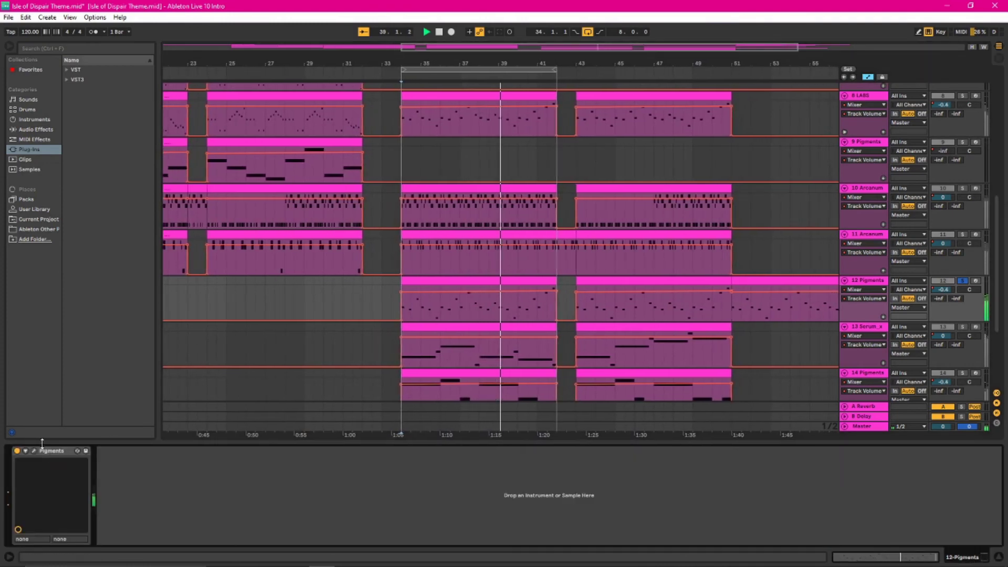
click(35, 452)
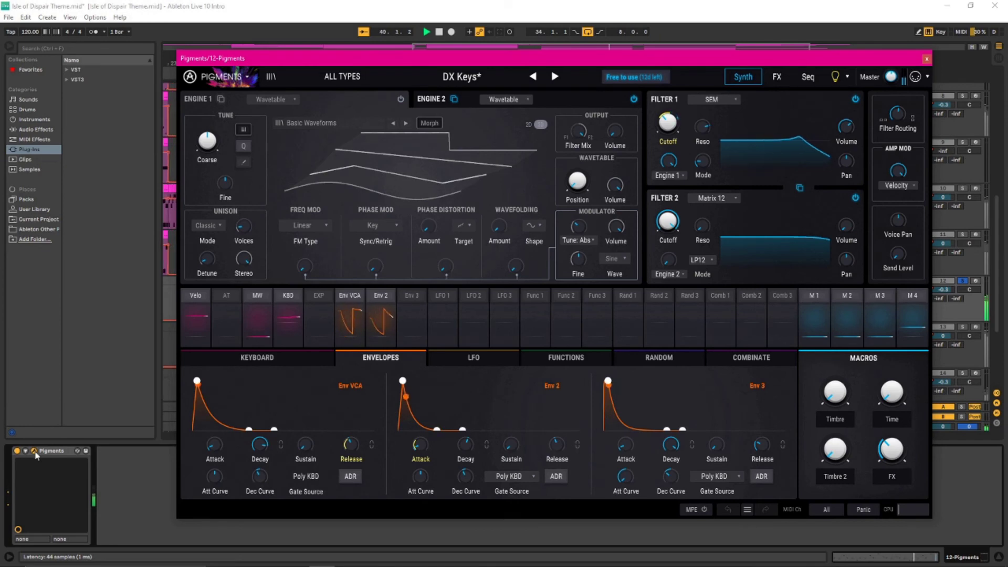
click(34, 452)
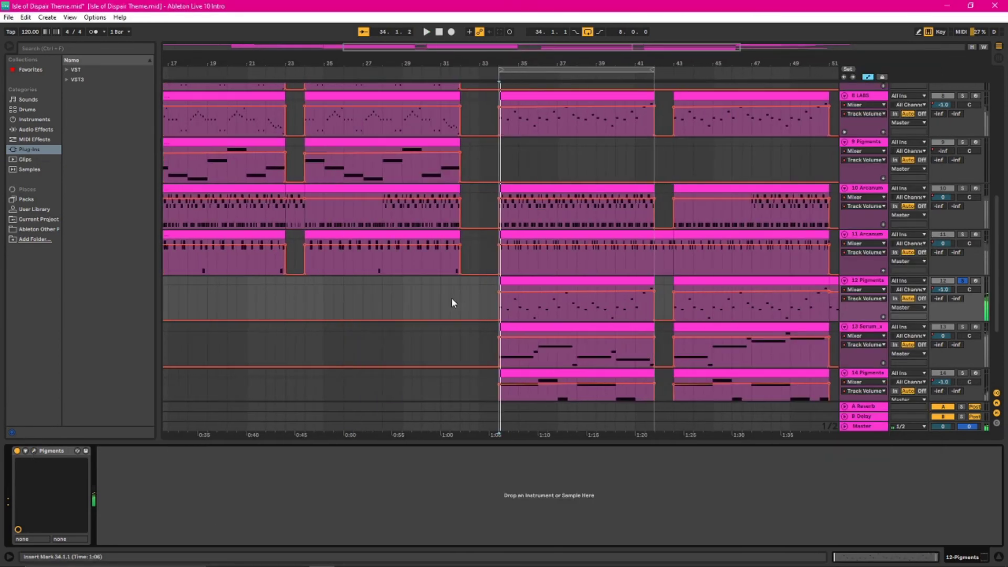
Solo 13 Serum and play its part from bar 34.
click(592, 327)
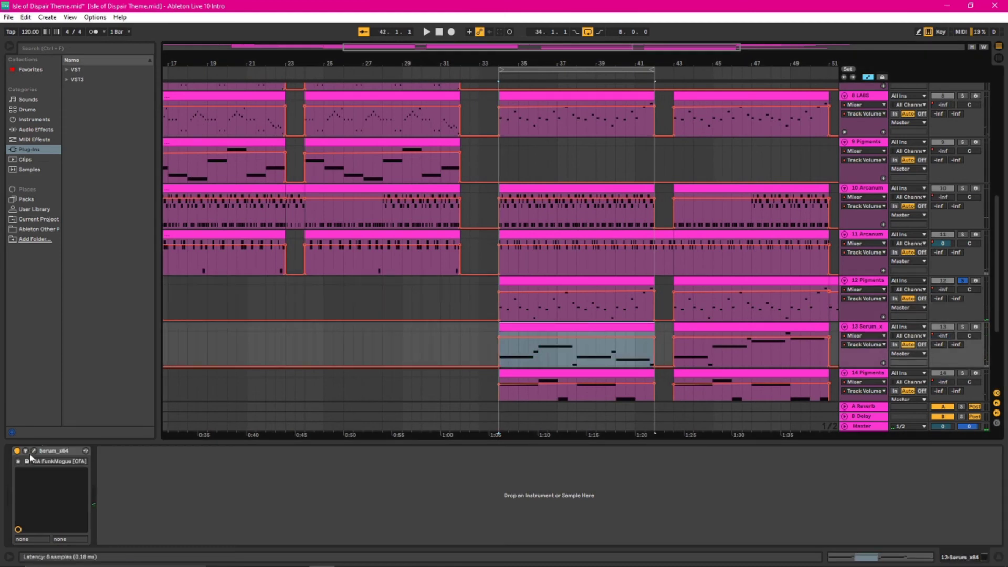
click(502, 310)
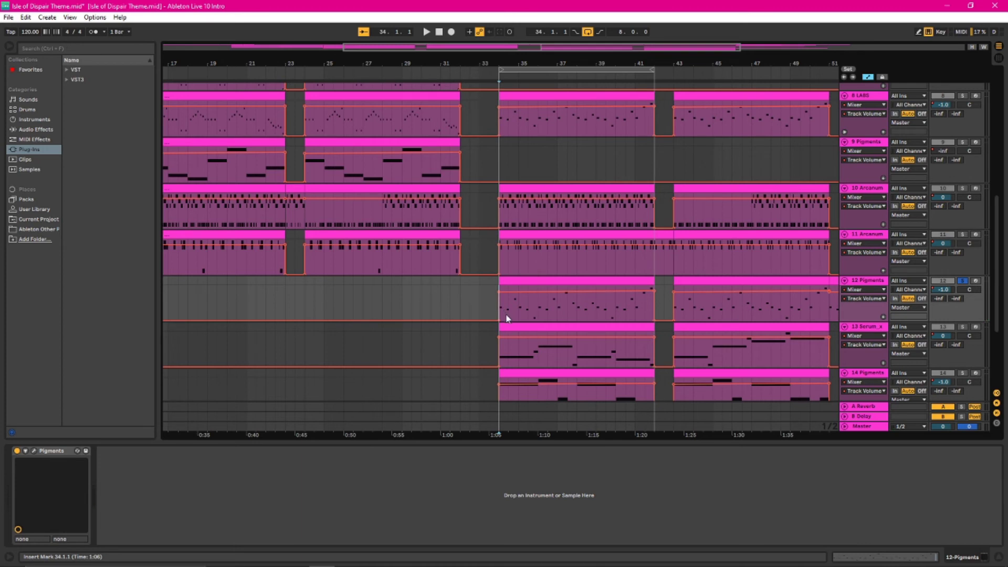
scroll(507, 318, down, 1)
click(501, 333)
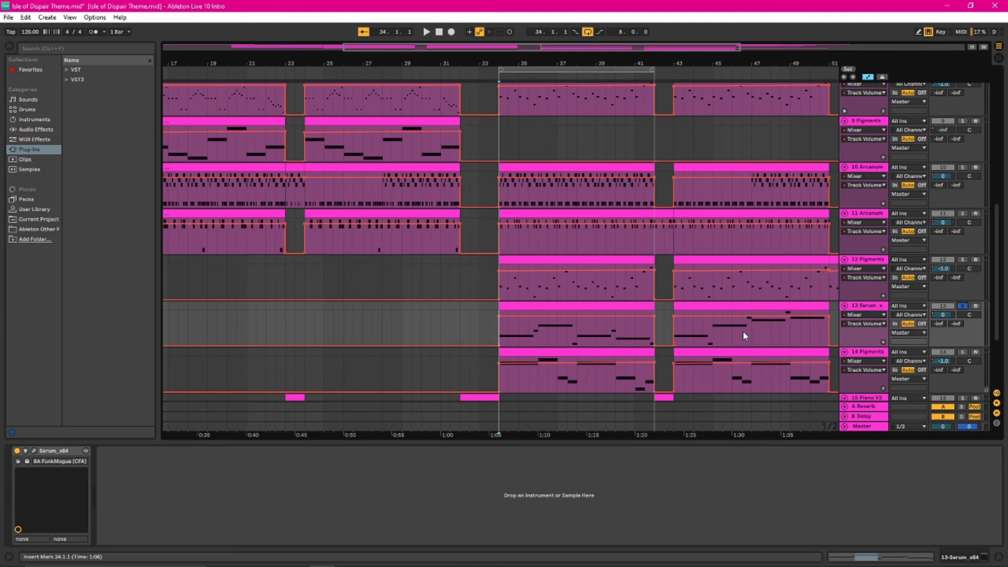
key(space)
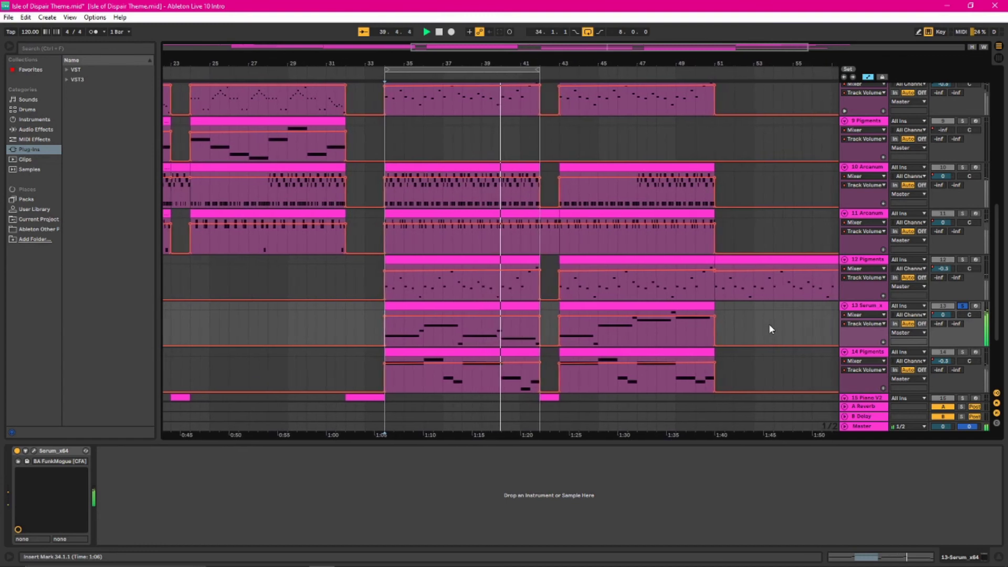
Open the Serum window of track 13, view the BA FunkMogue patch and close the window.
click(30, 453)
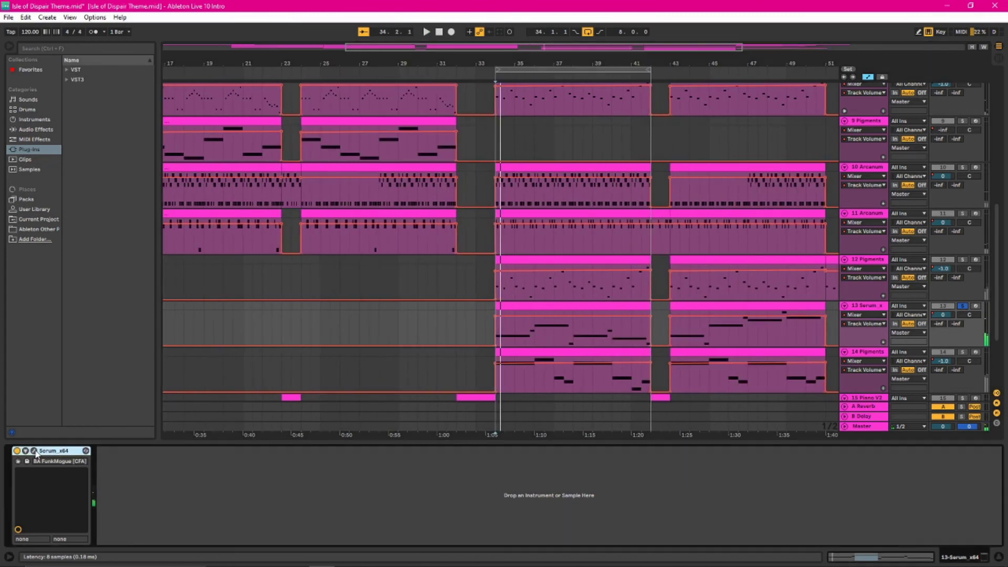
click(34, 451)
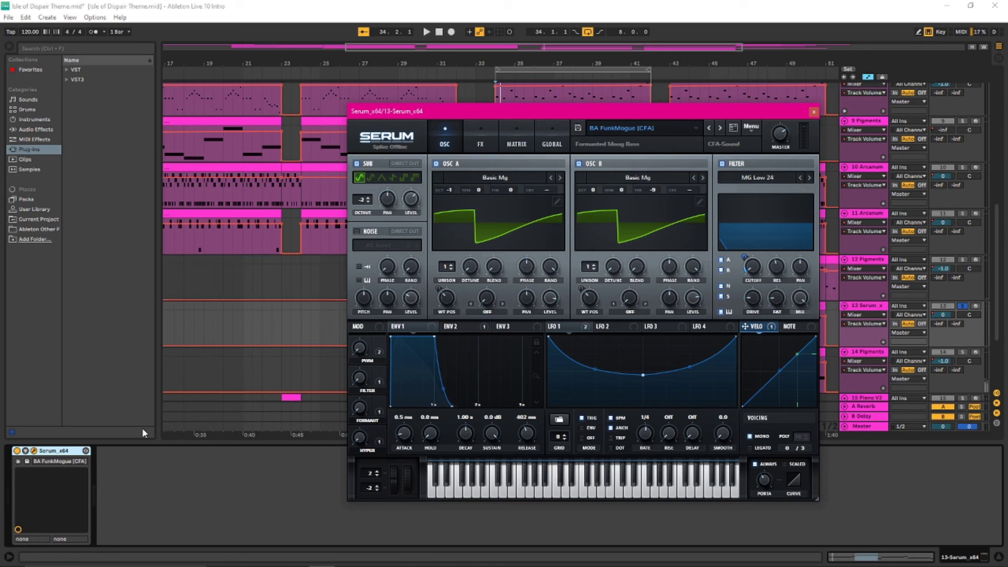
click(34, 452)
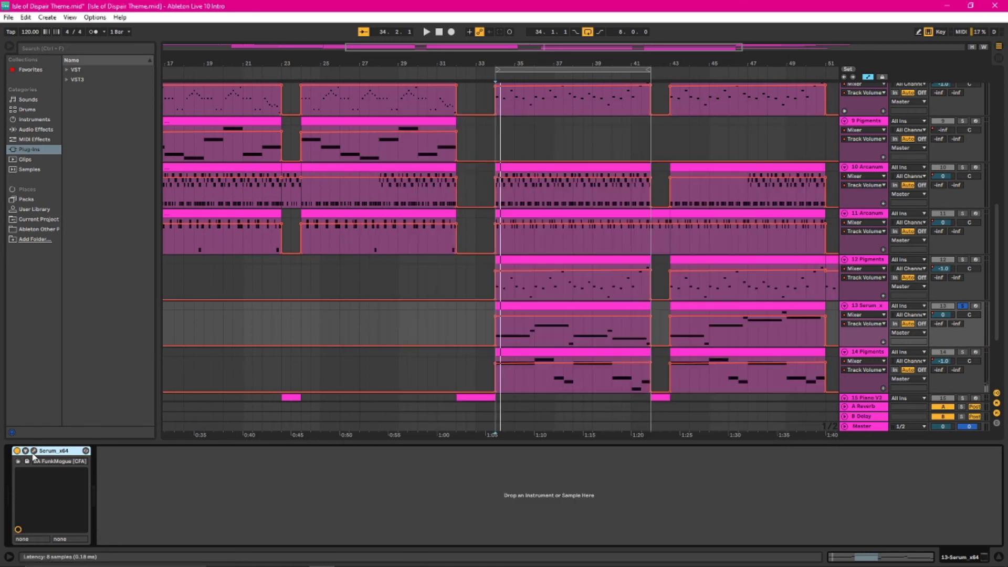
Play the soloed 13 Serum part from bar 43.
click(673, 332)
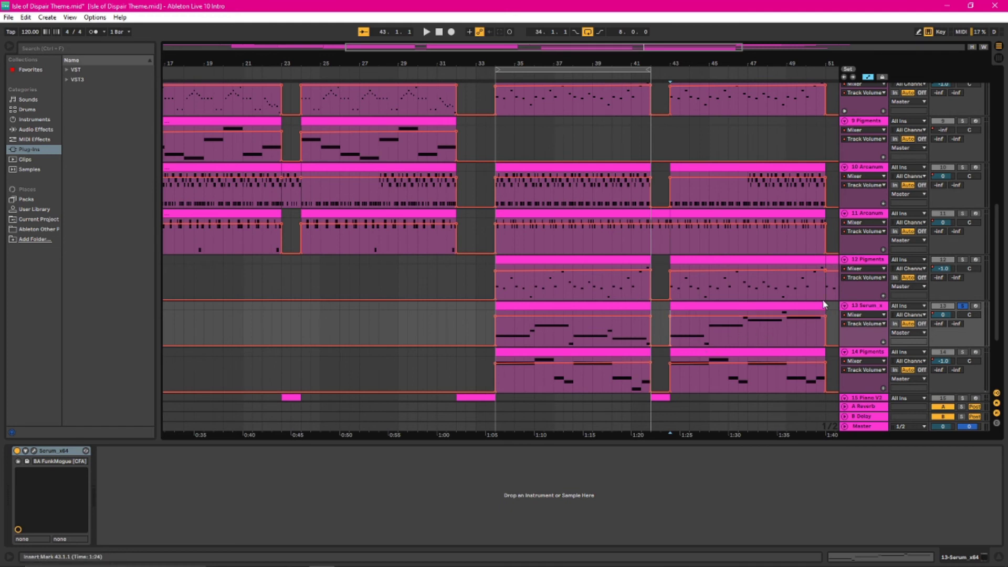
key(space)
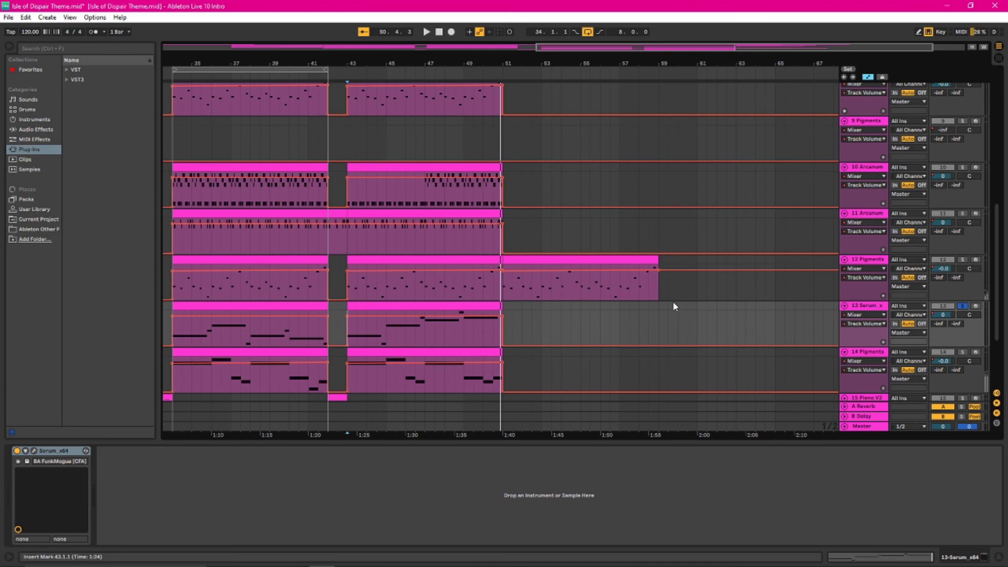
scroll(673, 301, down, 2)
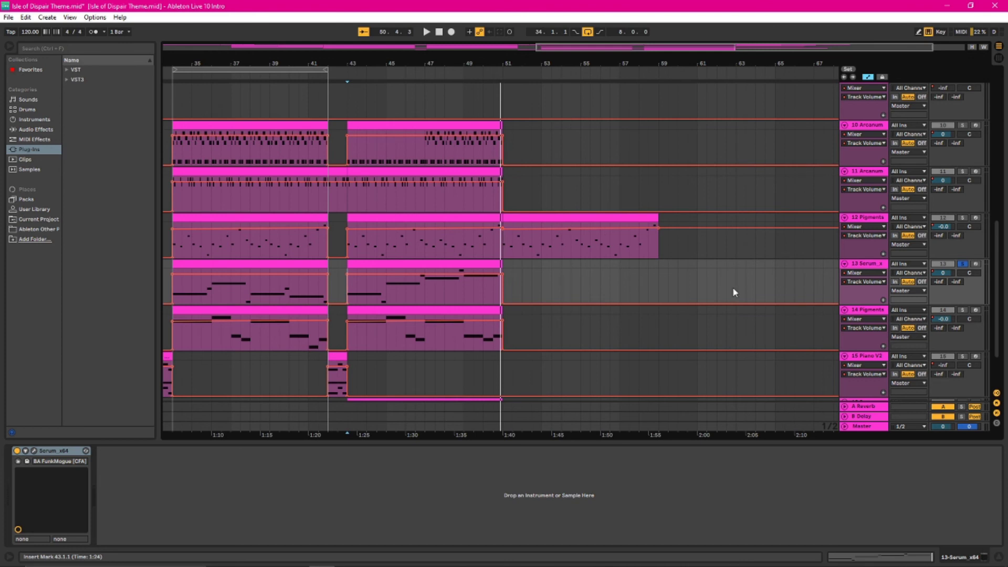
Check the 12 Pigments clip at bar 51, and solo 14 Pigments to play its part from bar 34.
click(504, 242)
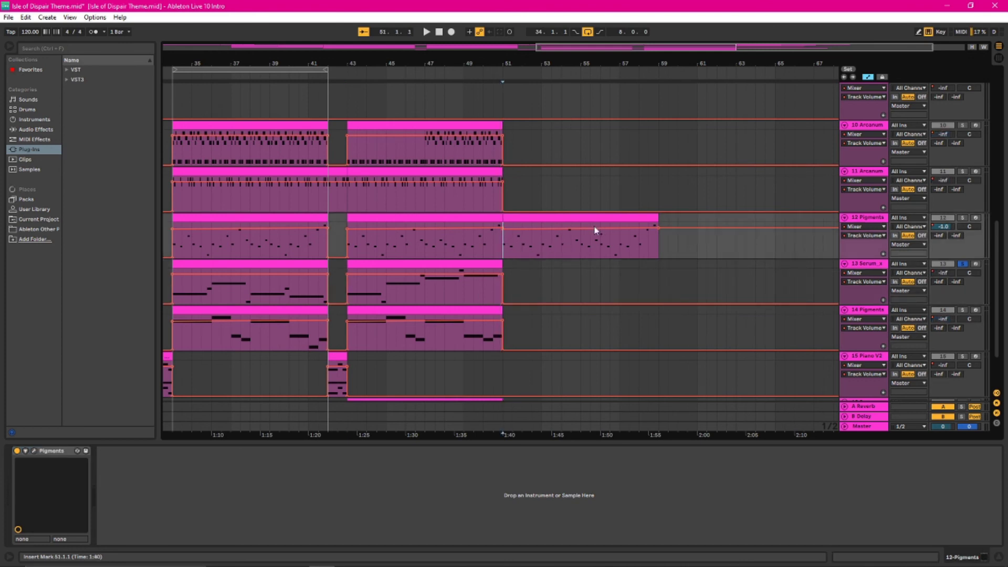
scroll(626, 301, down, 1)
scroll(626, 301, down, 2)
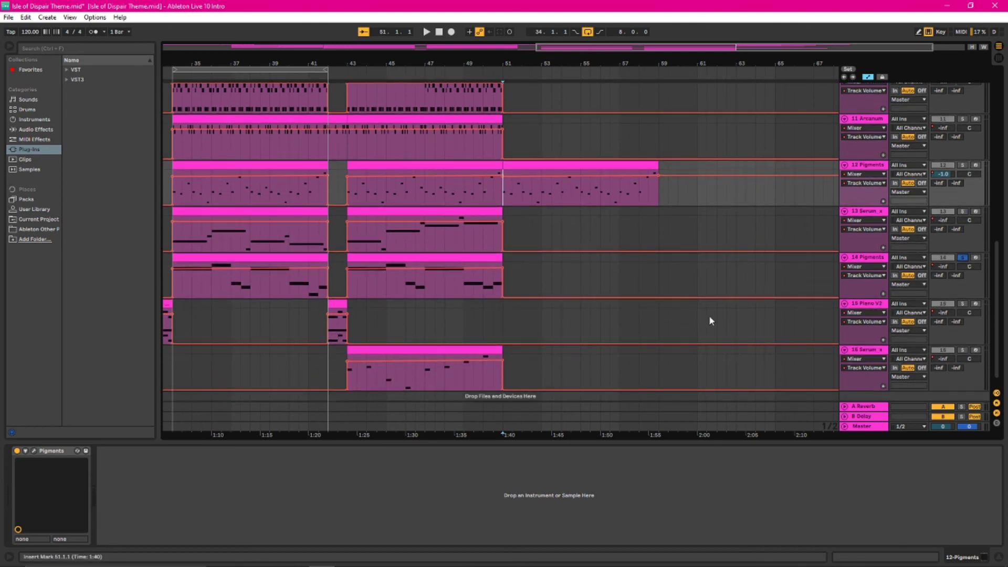
drag(577, 50, 511, 74)
click(257, 284)
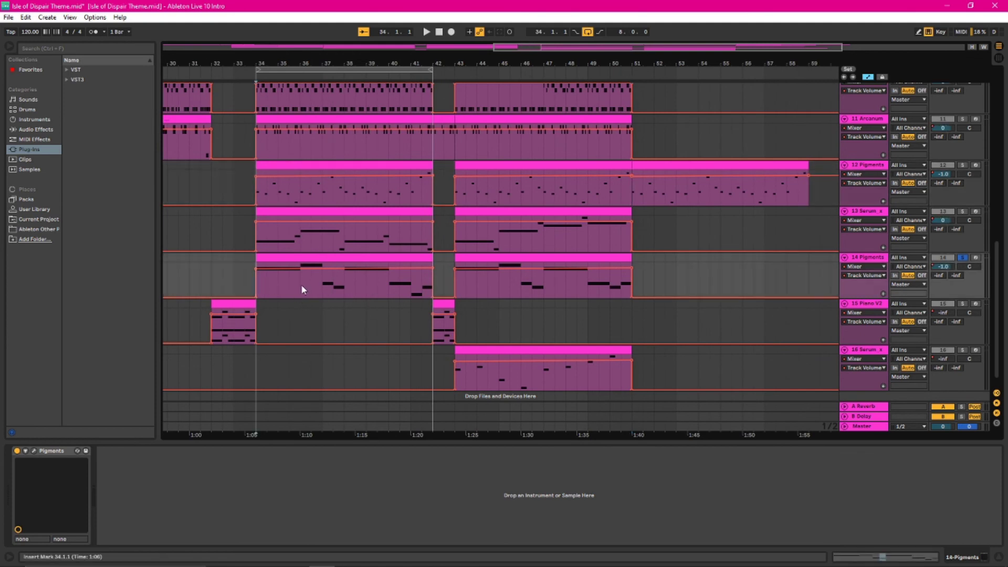
key(space)
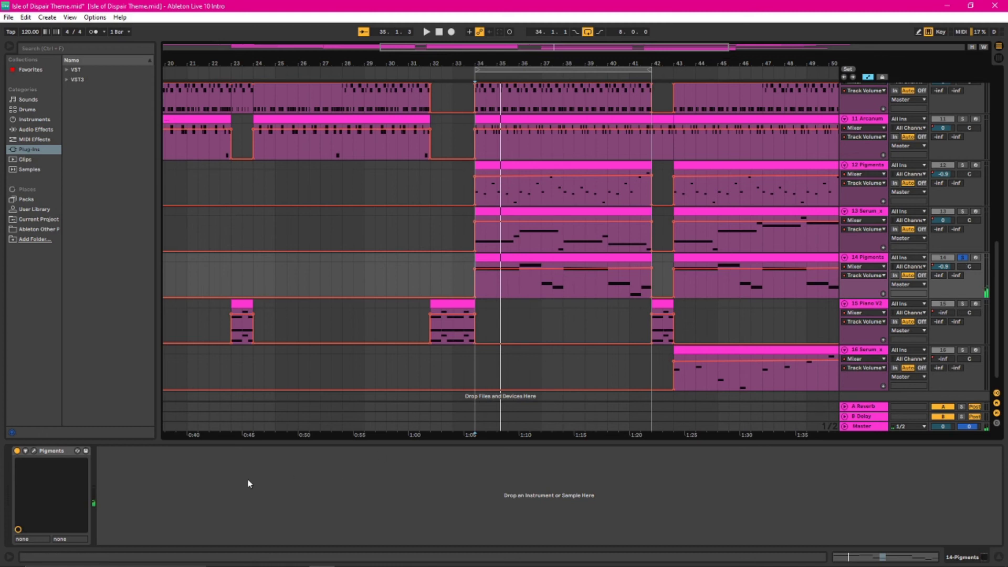
Open the Pigments window of track 14, view the Green Forest patch and close the window.
click(33, 450)
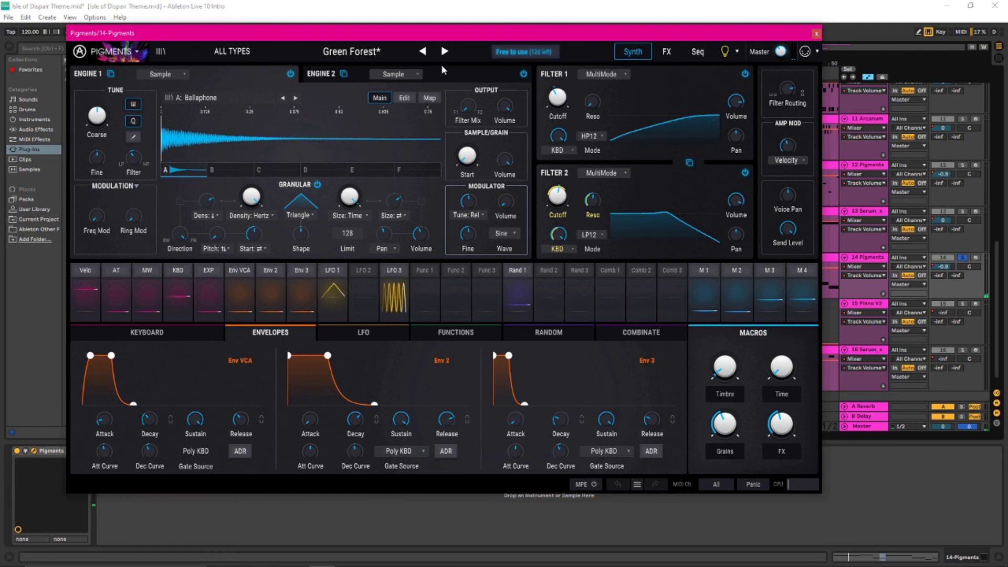
click(34, 451)
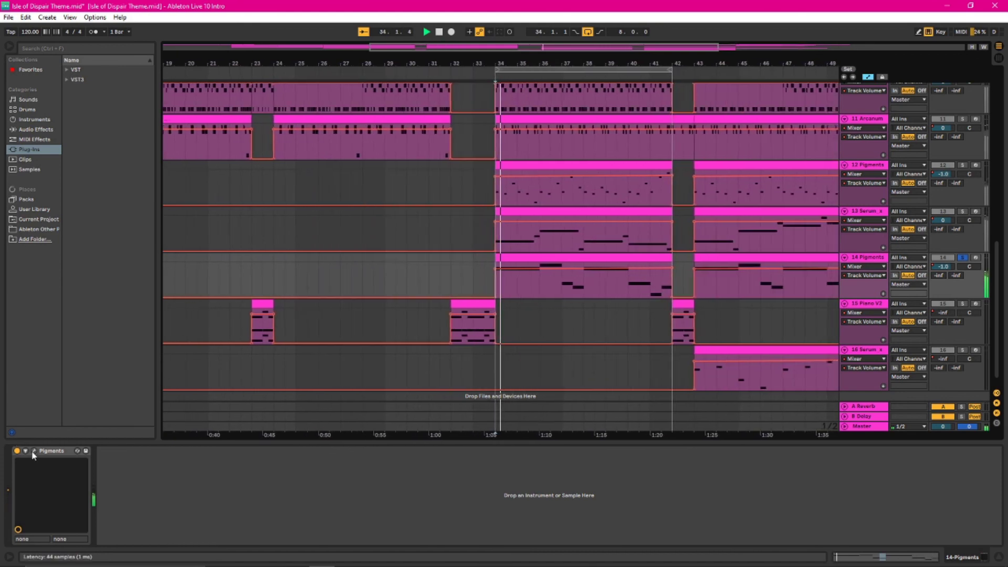
click(34, 451)
click(34, 451)
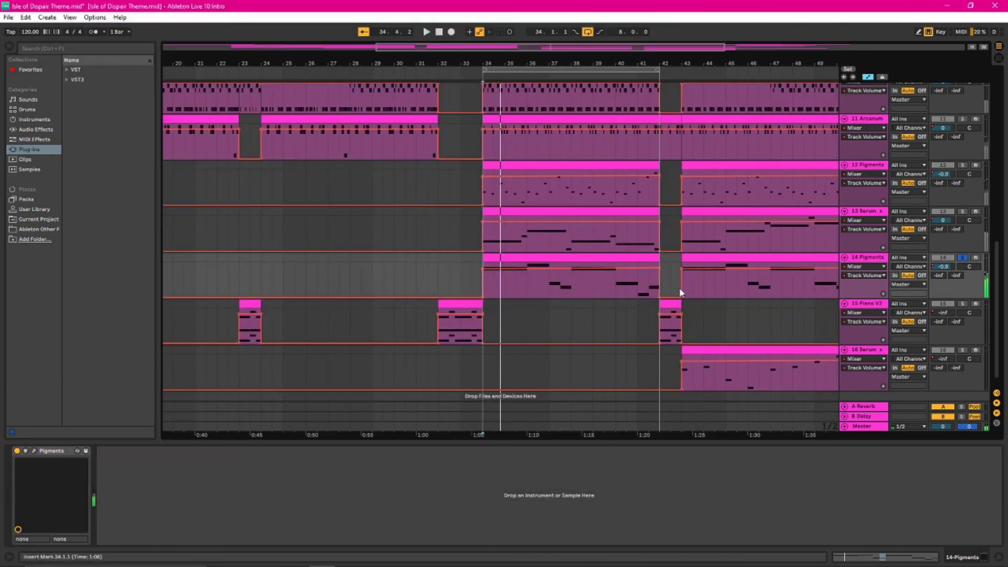
Unsolo 14 Pigments, solo 16 Serum and play its part from bar 43.
click(963, 258)
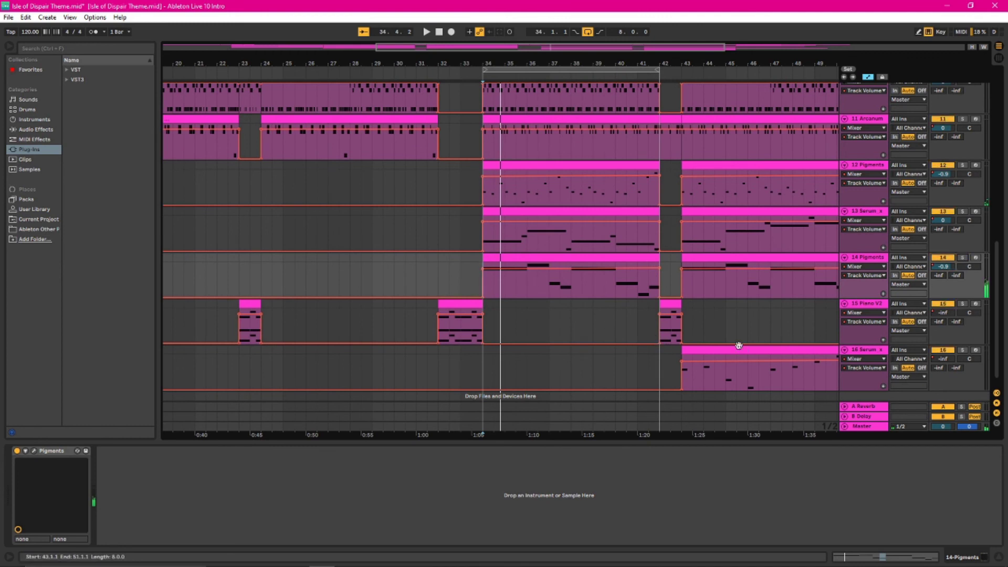
scroll(739, 346, down, 1)
click(670, 349)
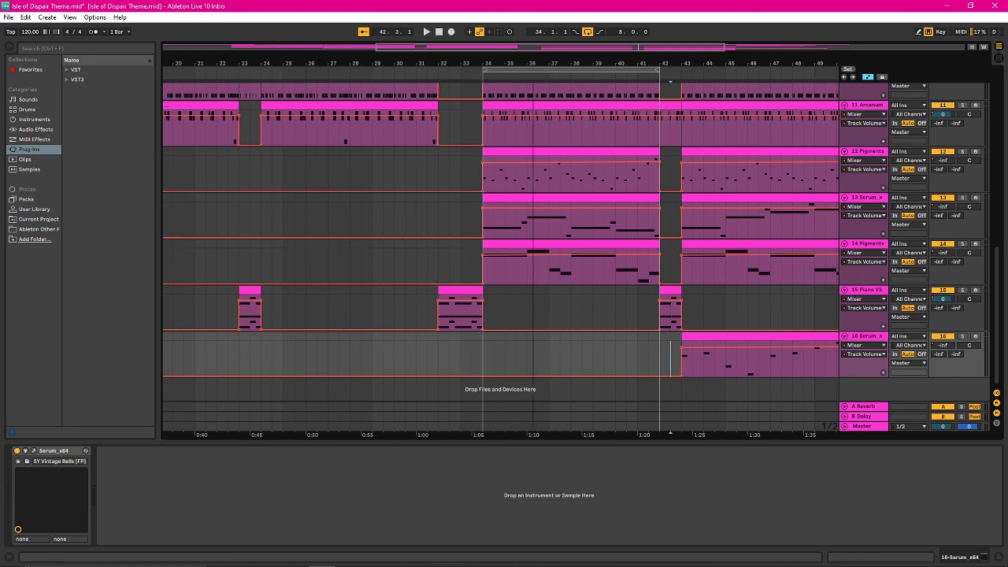
drag(573, 58, 399, 53)
click(515, 368)
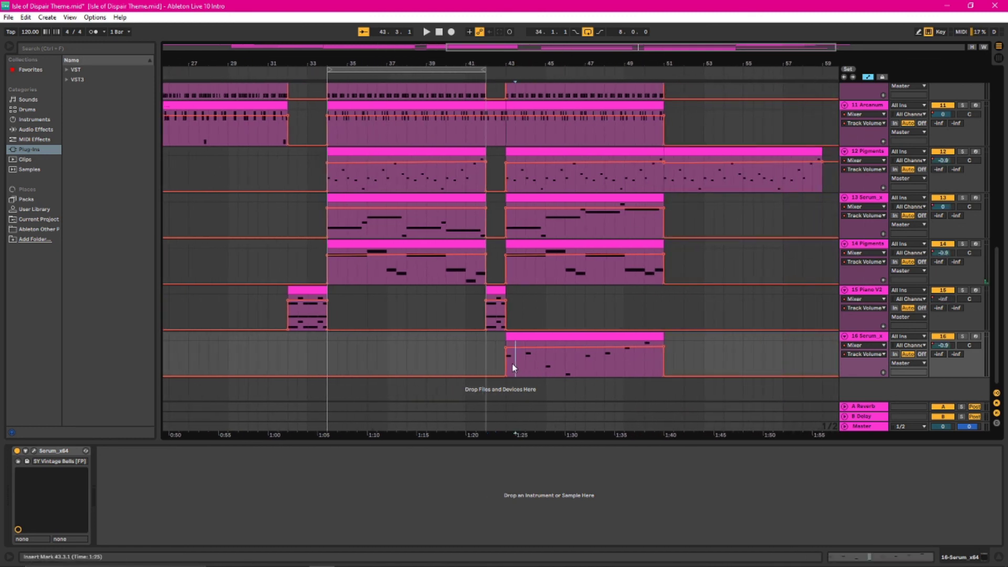
click(627, 333)
click(961, 336)
key(space)
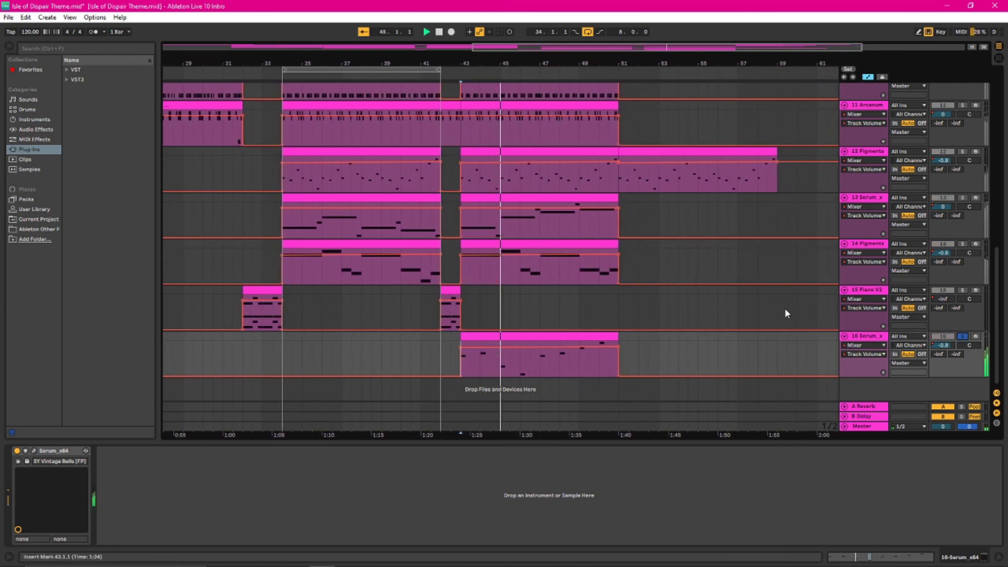
Solo 12 Pigments and play its part from bar 51.
click(471, 275)
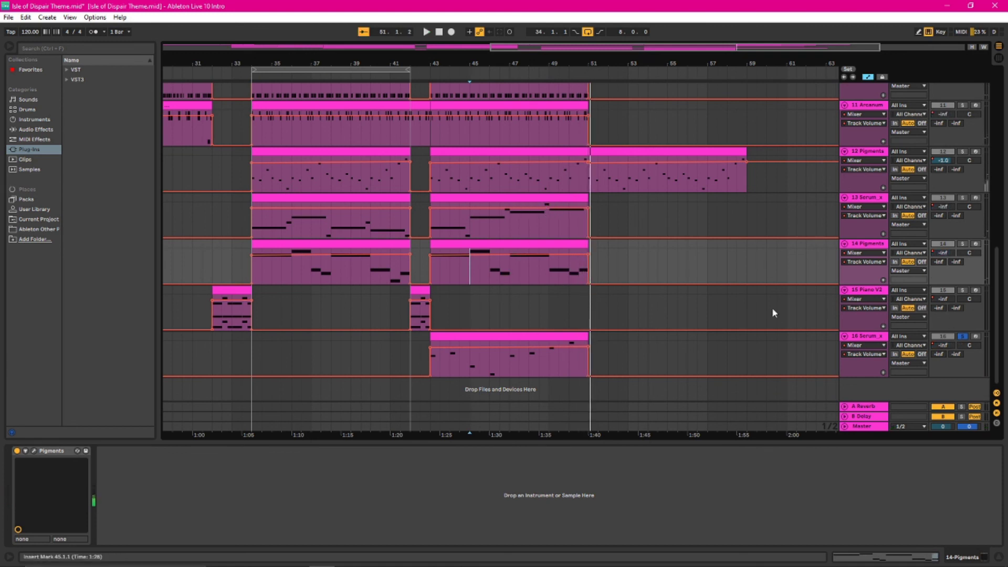
scroll(772, 312, up, 2)
click(590, 225)
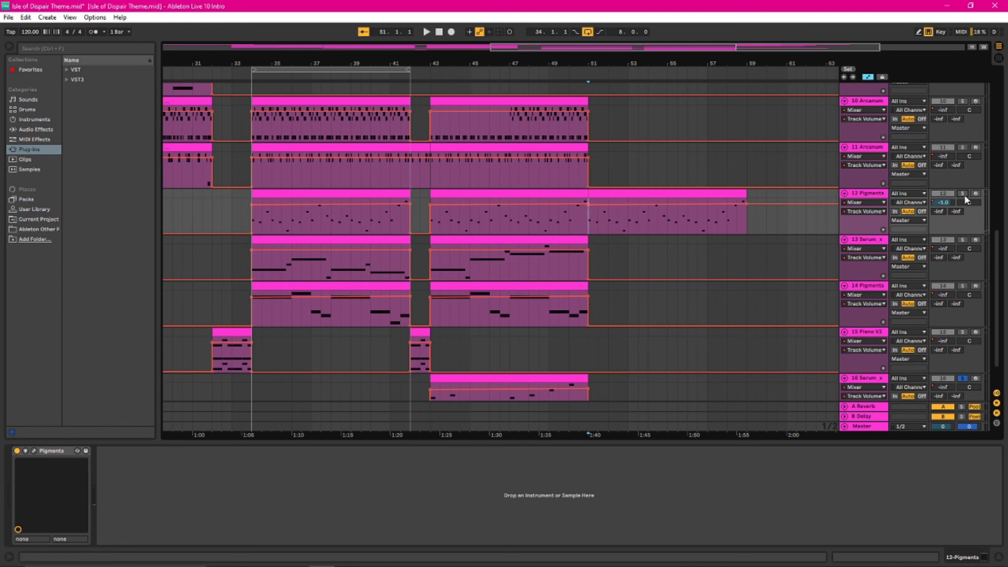
scroll(709, 359, up, 5)
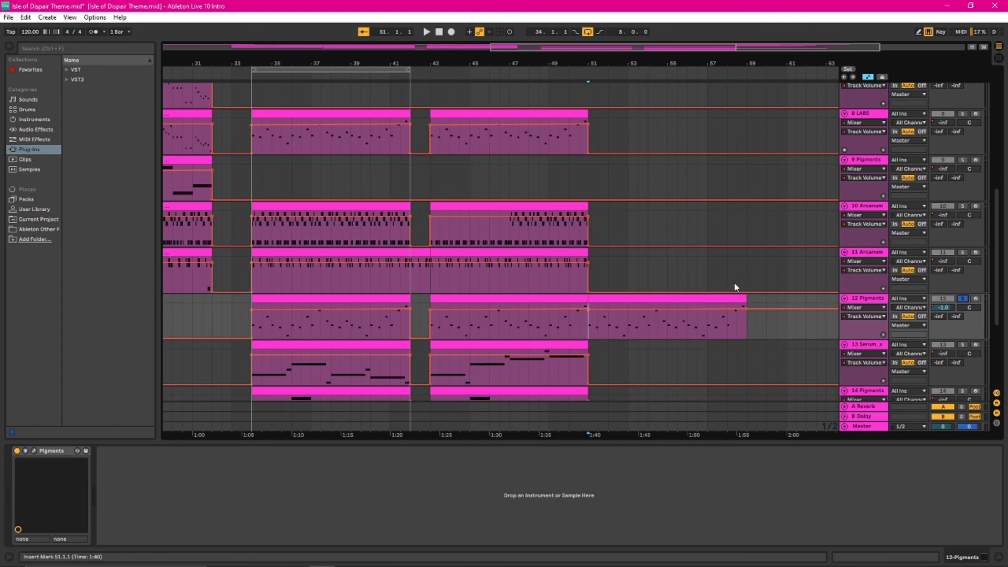
key(space)
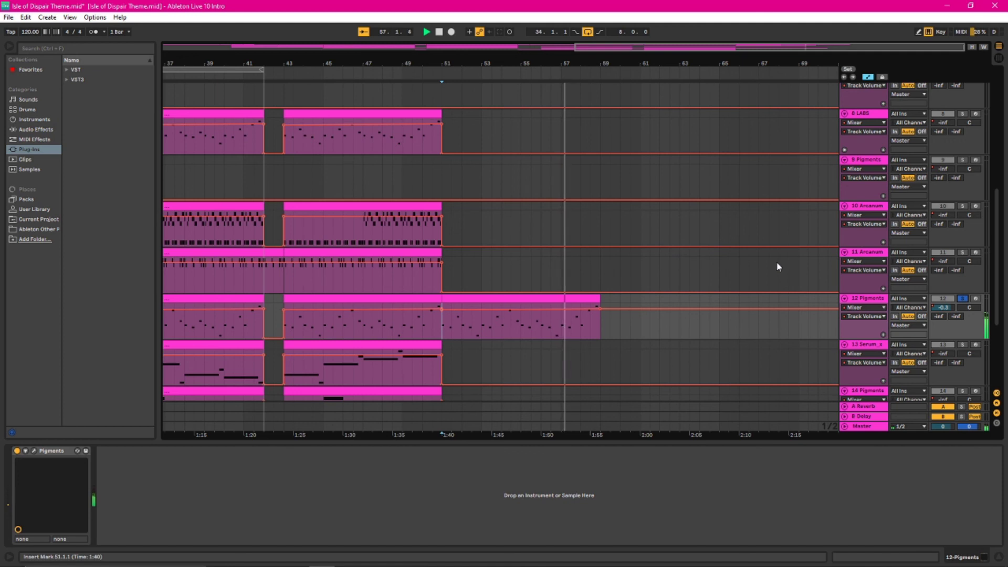
Unsolo 12 Pigments and play the ending with all tracks from bar 51.
click(965, 299)
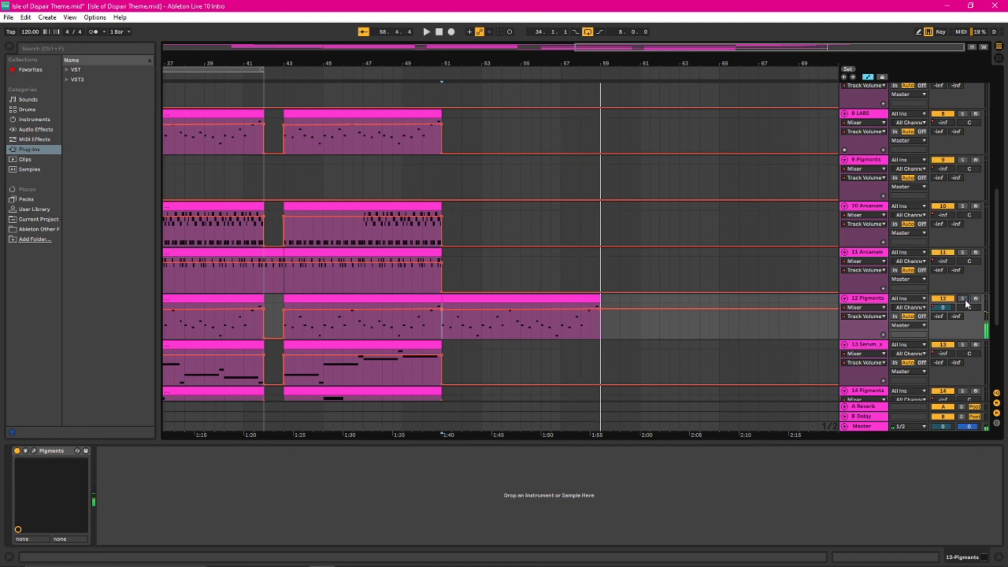
key(space)
key(space)
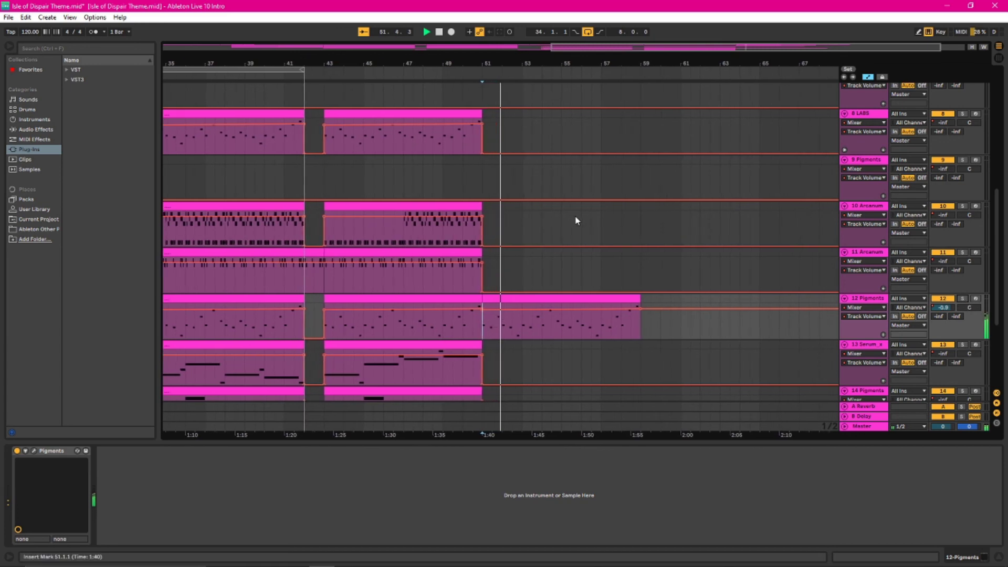
scroll(588, 217, up, 5)
scroll(630, 217, up, 1)
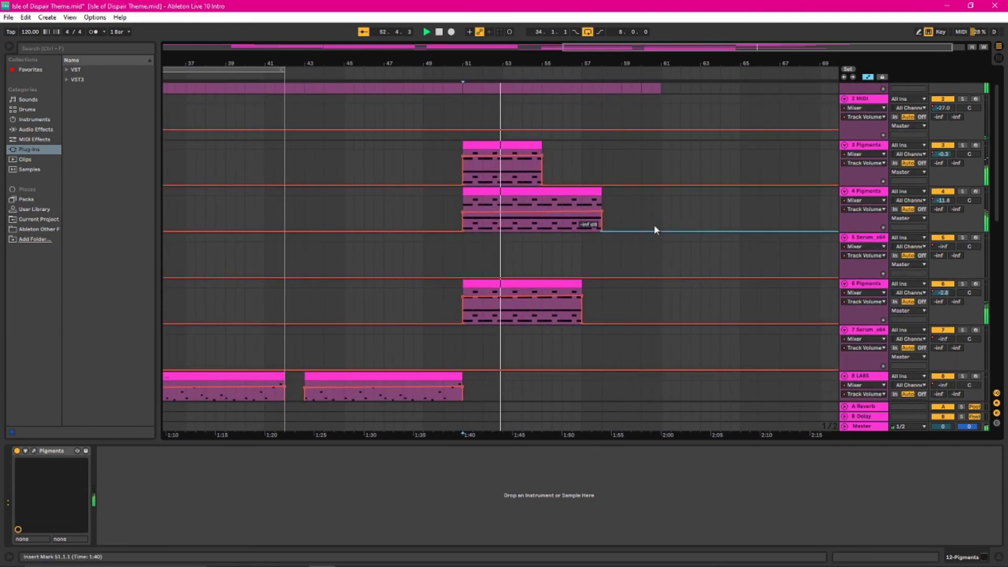
Place the insert marker at bar 51, solo 6 Pigments and play its part.
click(454, 317)
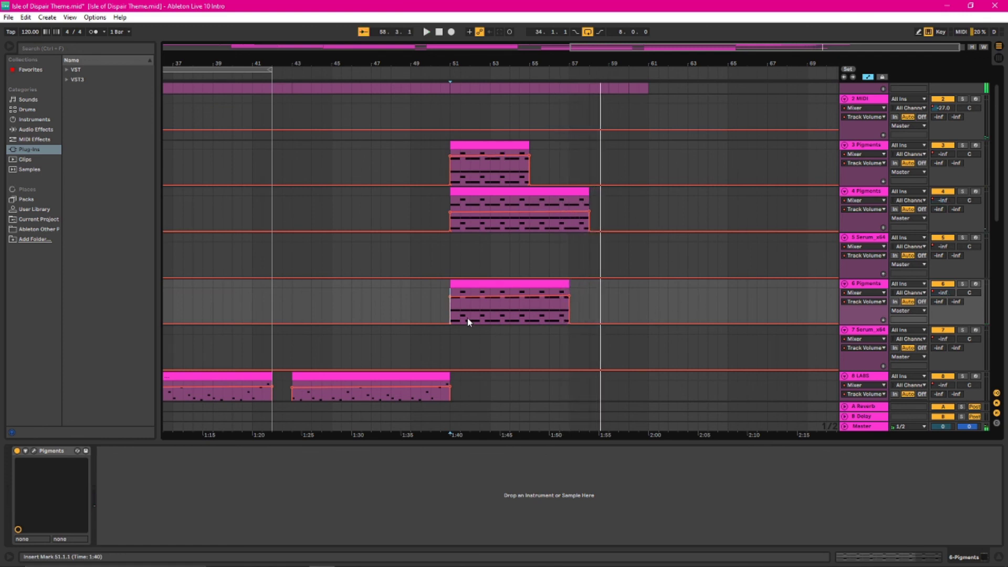
click(965, 284)
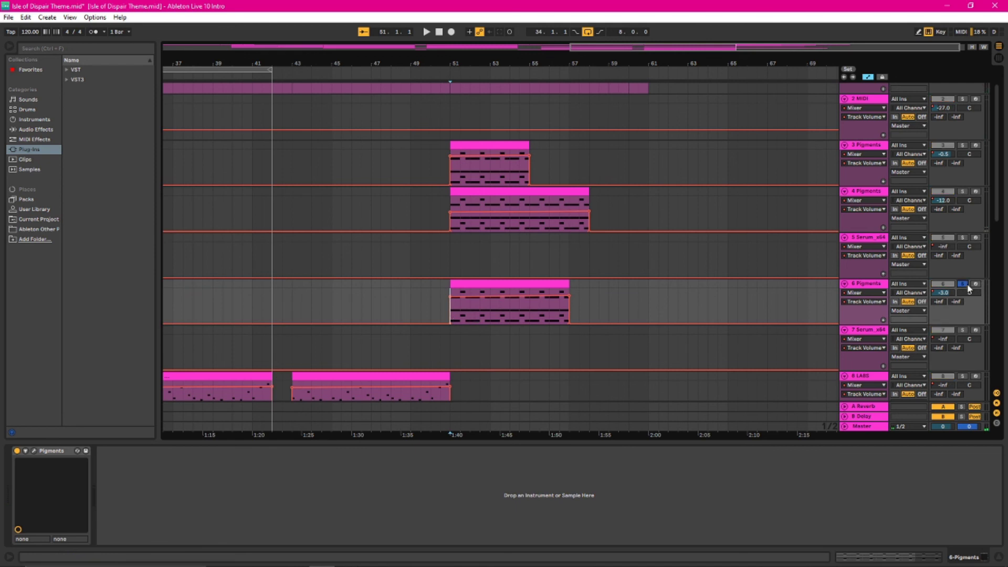
key(space)
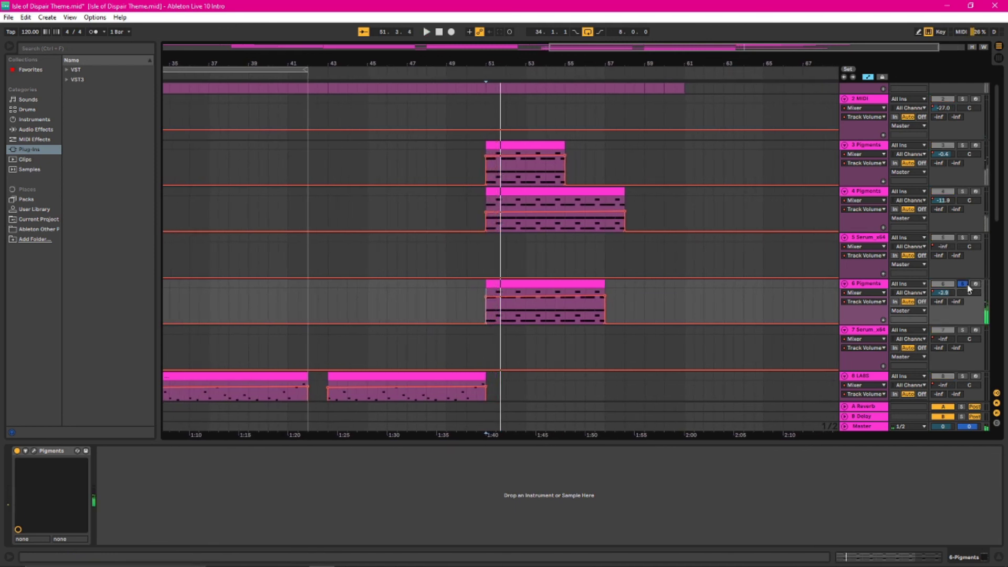
Solo 4 Pigments, 3 Pigments and 1 Mellotron V in turn and play each part from bar 51.
click(963, 192)
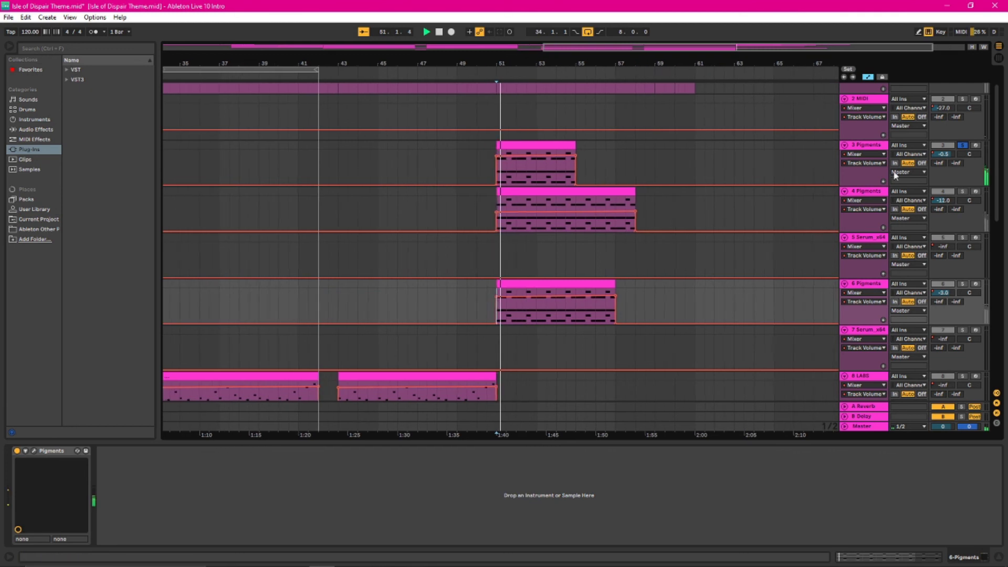
scroll(761, 162, up, 2)
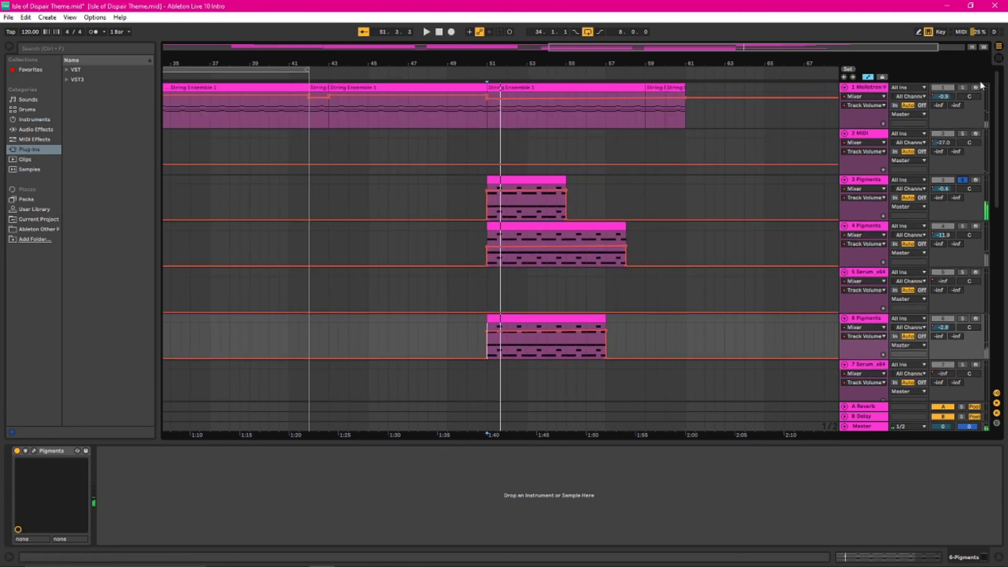
key(space)
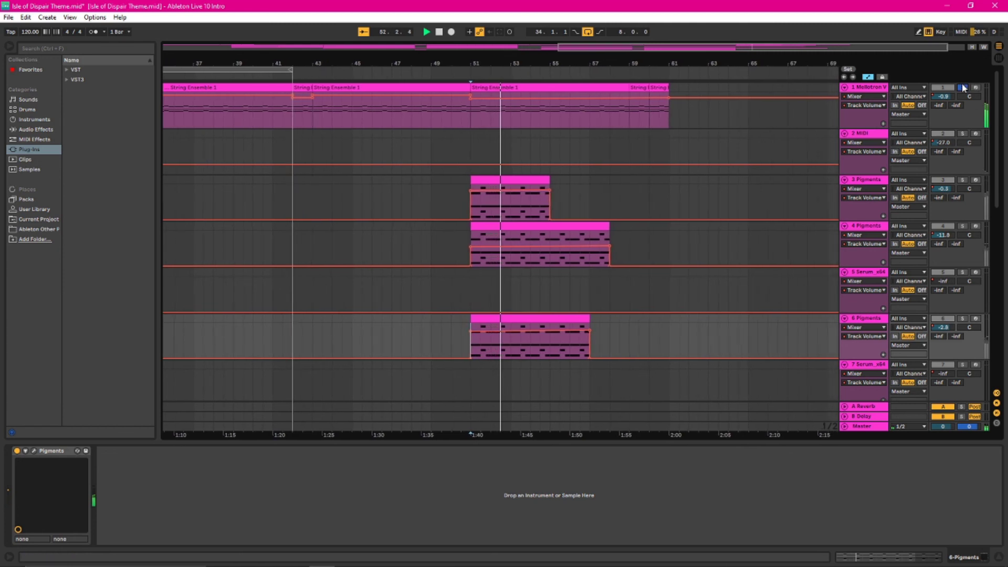
Unsolo 1 Mellotron V, play all tracks from bar 51 and fit the whole arrangement's width in view.
key(space)
key(space)
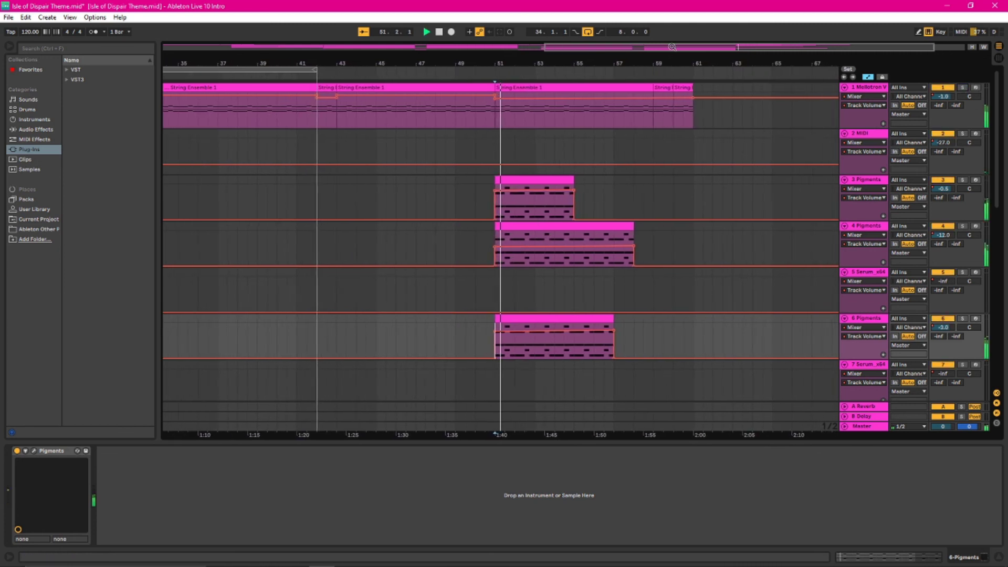
key(w)
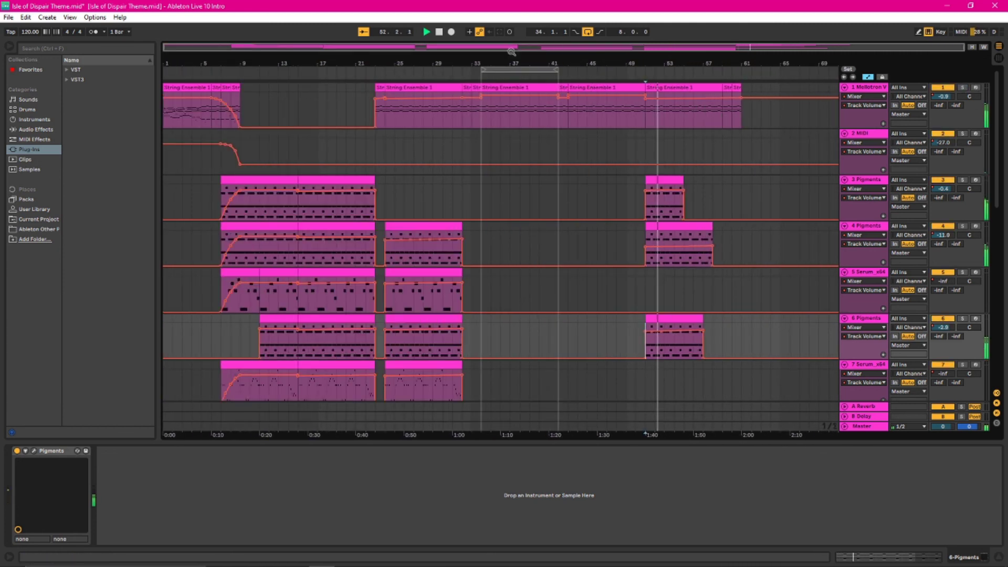
right_click(514, 70)
key(Escape)
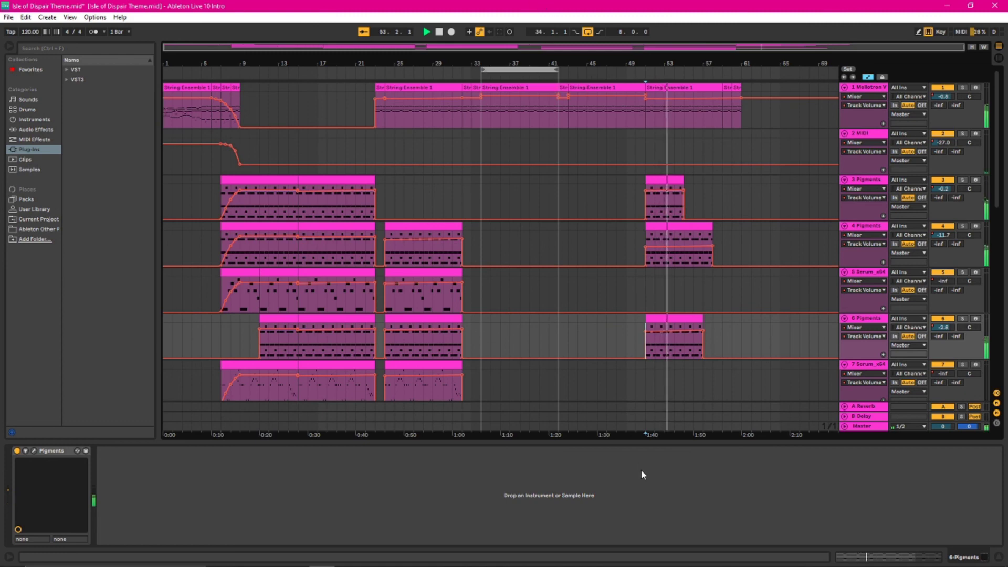
Follow the ending across all tracks during playback, then place the insert marker at bar 63 on 1 Mellotron V and stop playback.
scroll(767, 314, down, 3)
scroll(767, 313, down, 10)
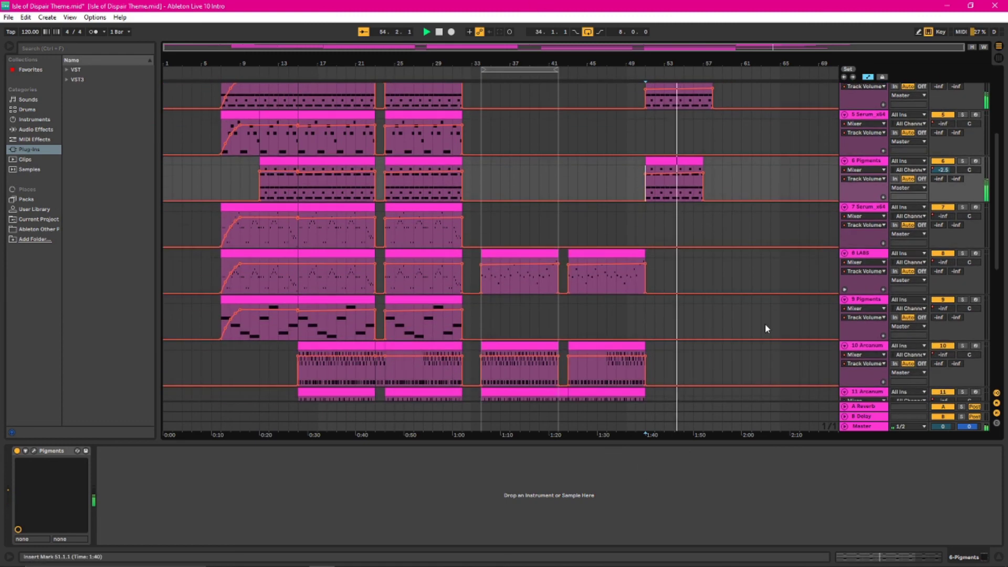
scroll(767, 323, down, 2)
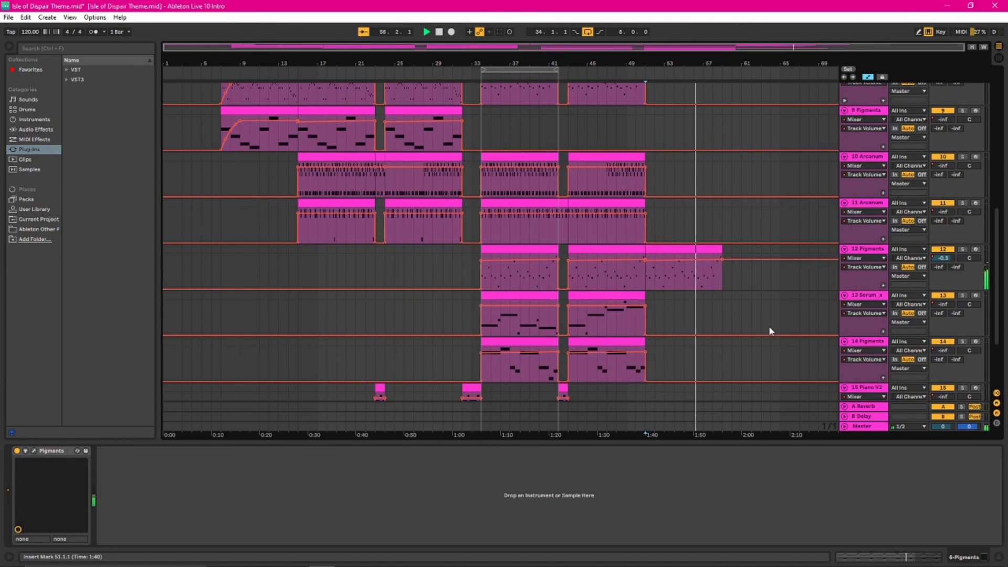
scroll(768, 331, up, 2)
scroll(770, 331, up, 14)
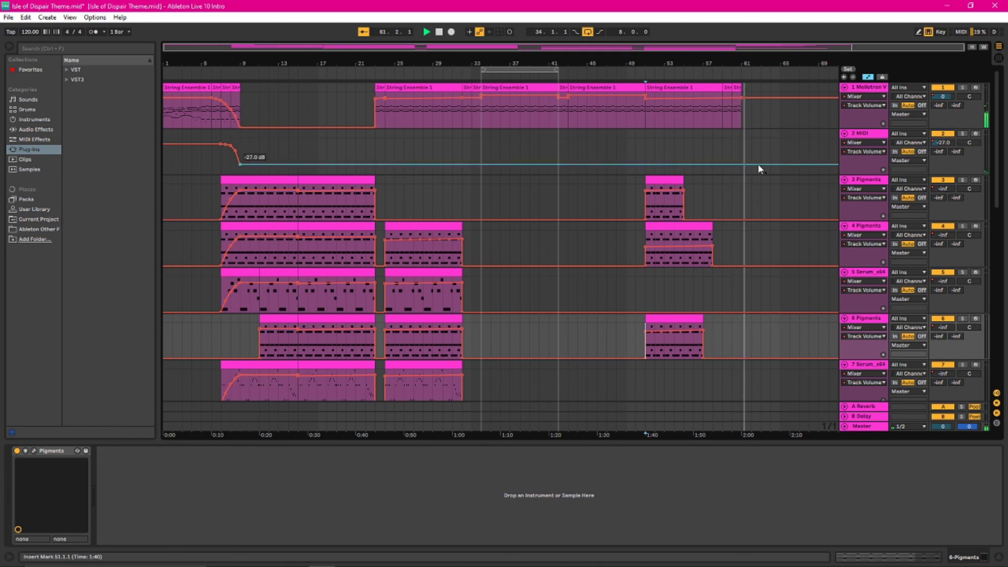
click(764, 124)
key(space)
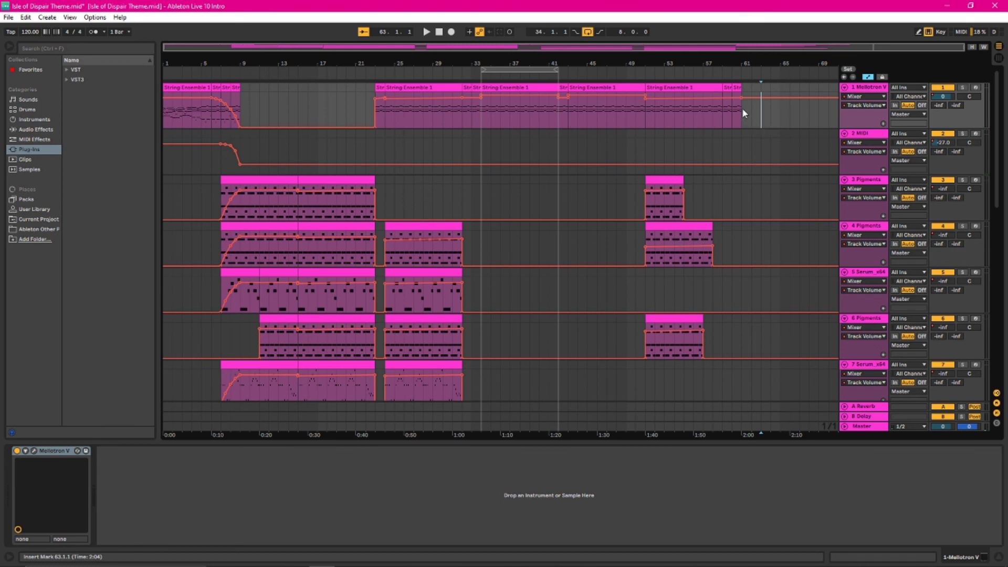
Review the full arrangement across all tracks, from 1 Mellotron V down to 16 Serum and back.
mouse_move(743, 103)
scroll(764, 304, down, 10)
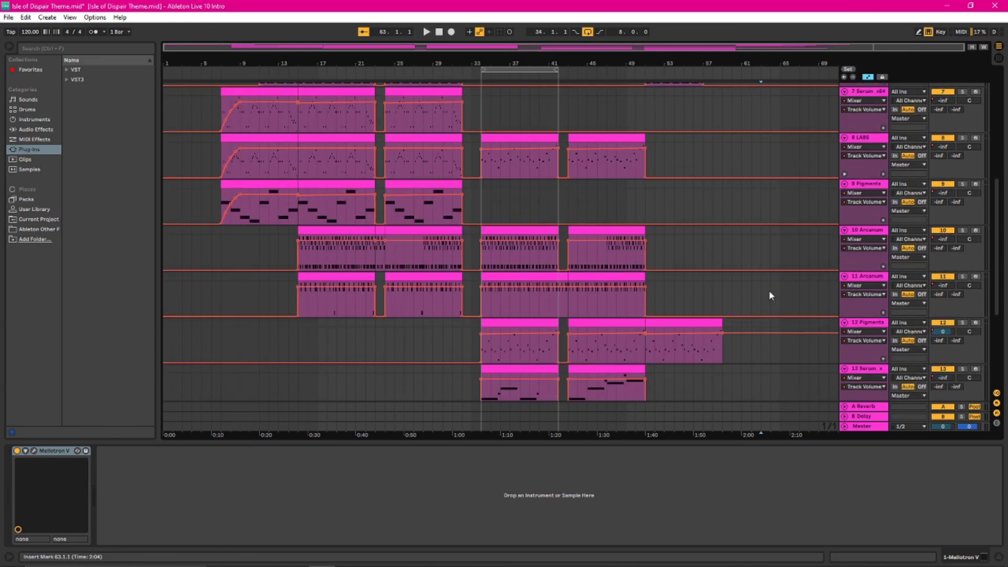
scroll(770, 292, down, 6)
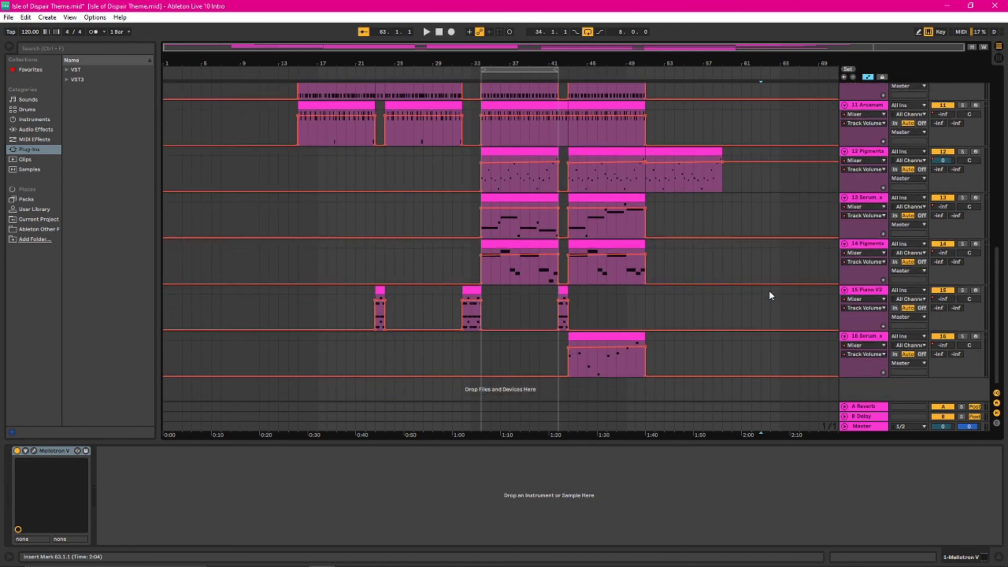
scroll(769, 290, up, 12)
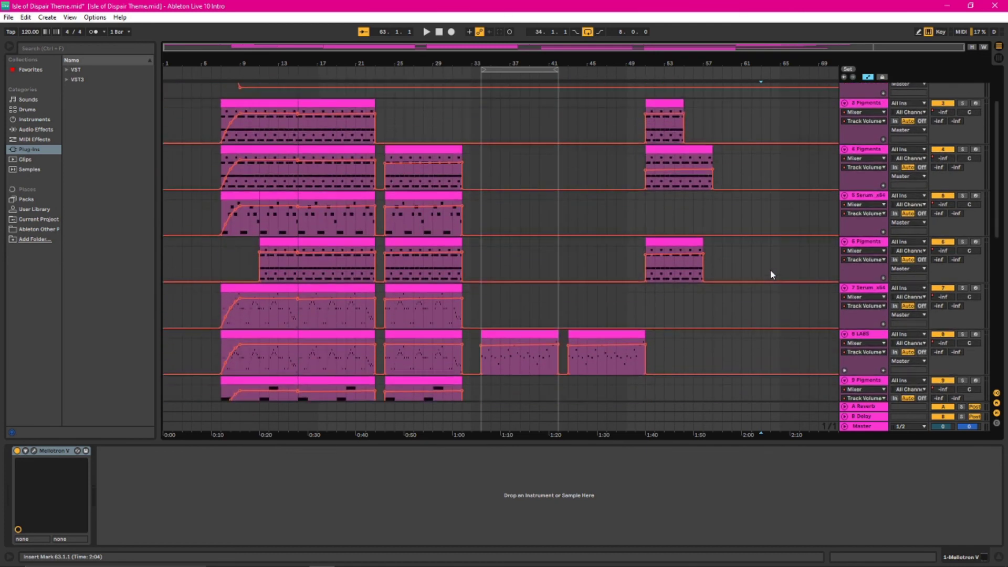
scroll(770, 270, up, 3)
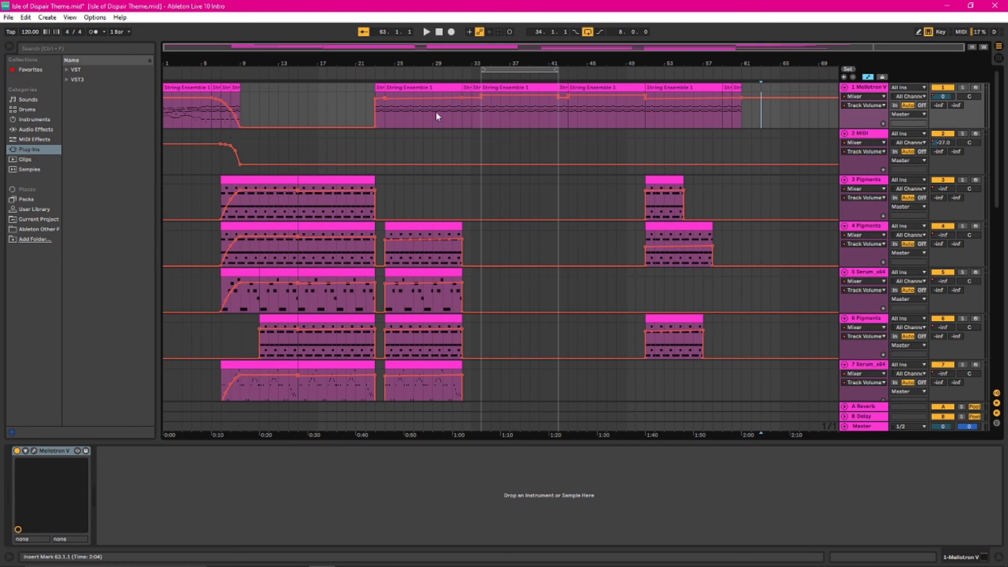